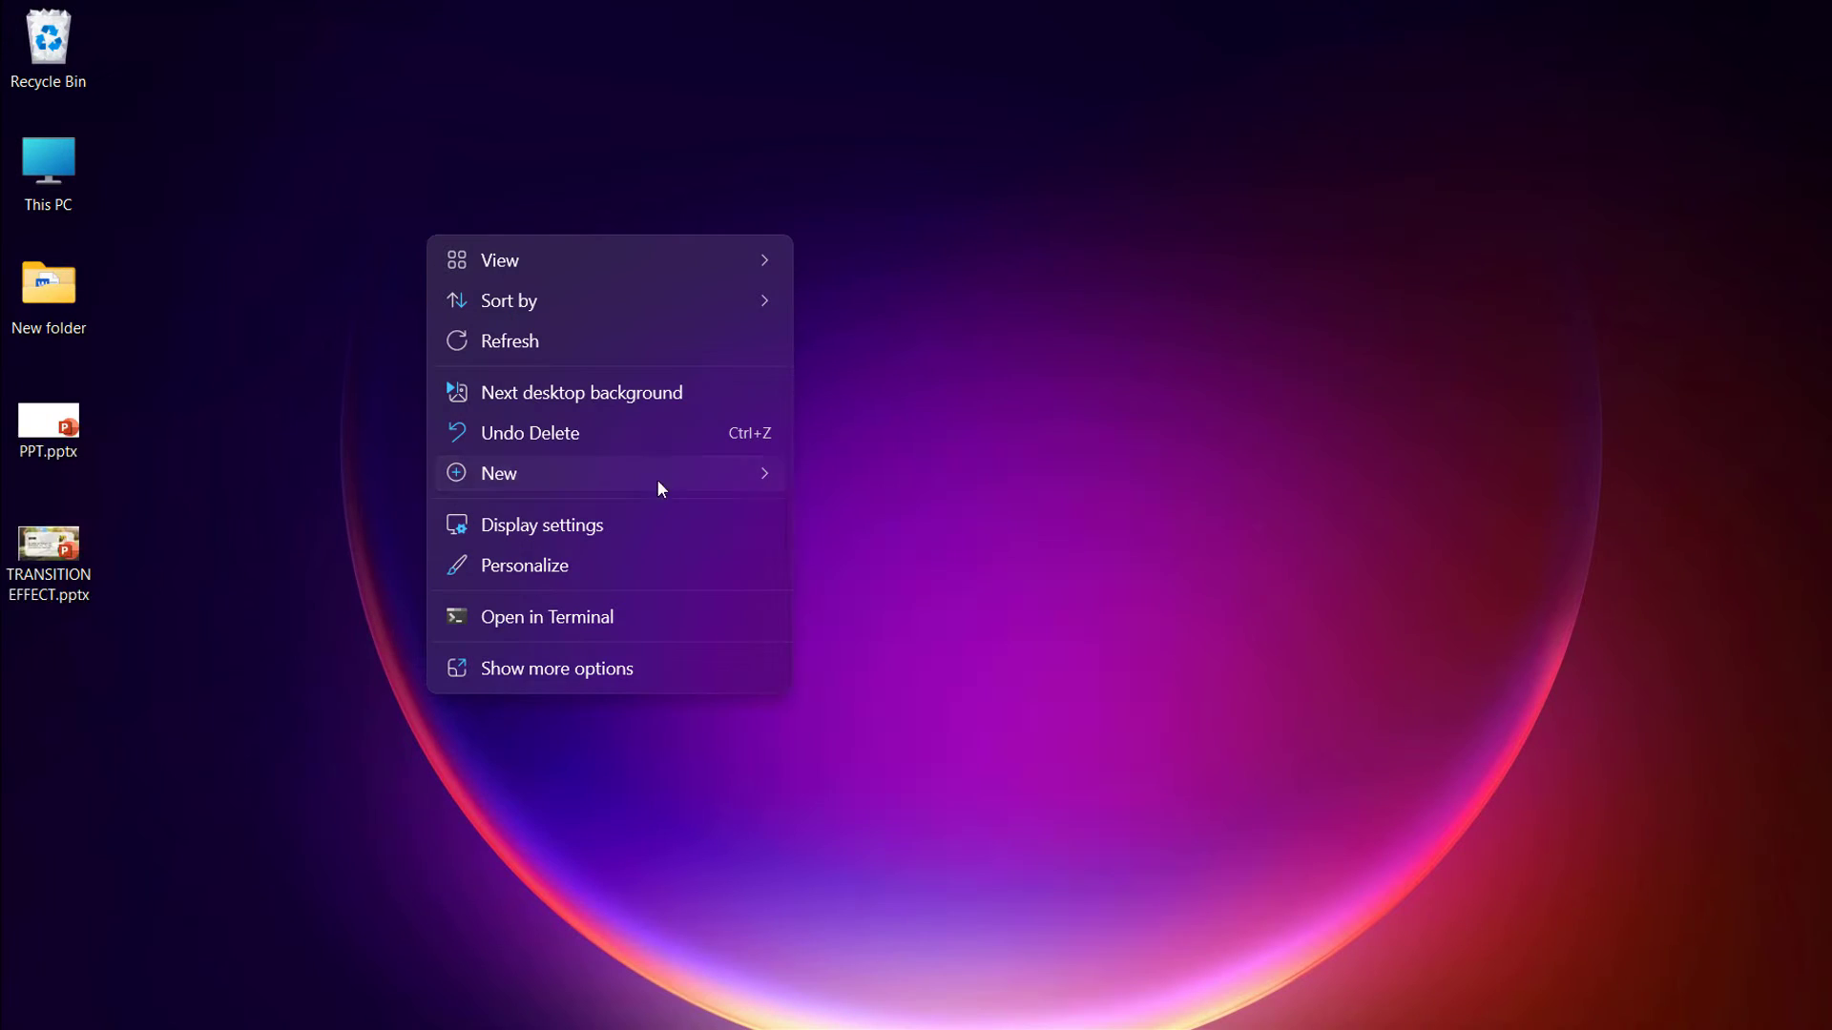
Create a new PowerPoint presentation file on the desktop named 'GRID EFFECT'
{"action": "left_click", "coordinate": [905, 639]}
{"action": "type", "text": "GRID EFFECT"}
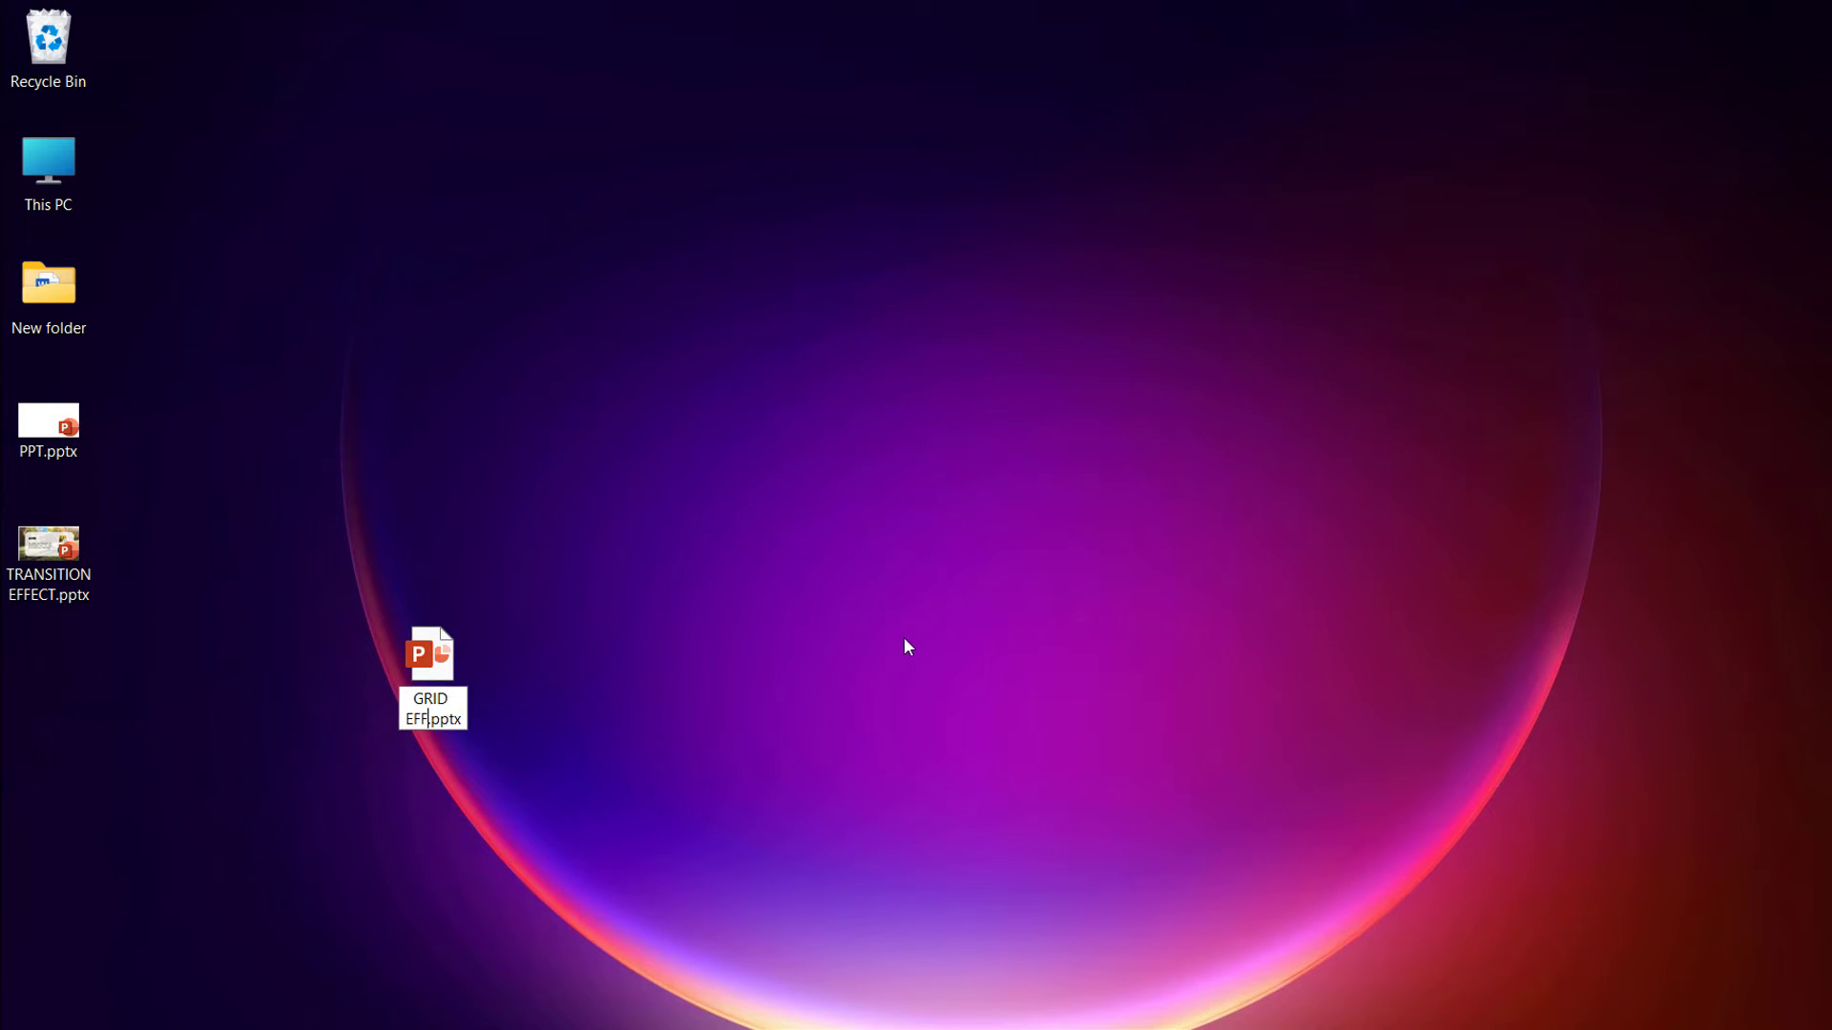
{"action": "key", "text": "Return"}
{"action": "key", "text": "Return"}
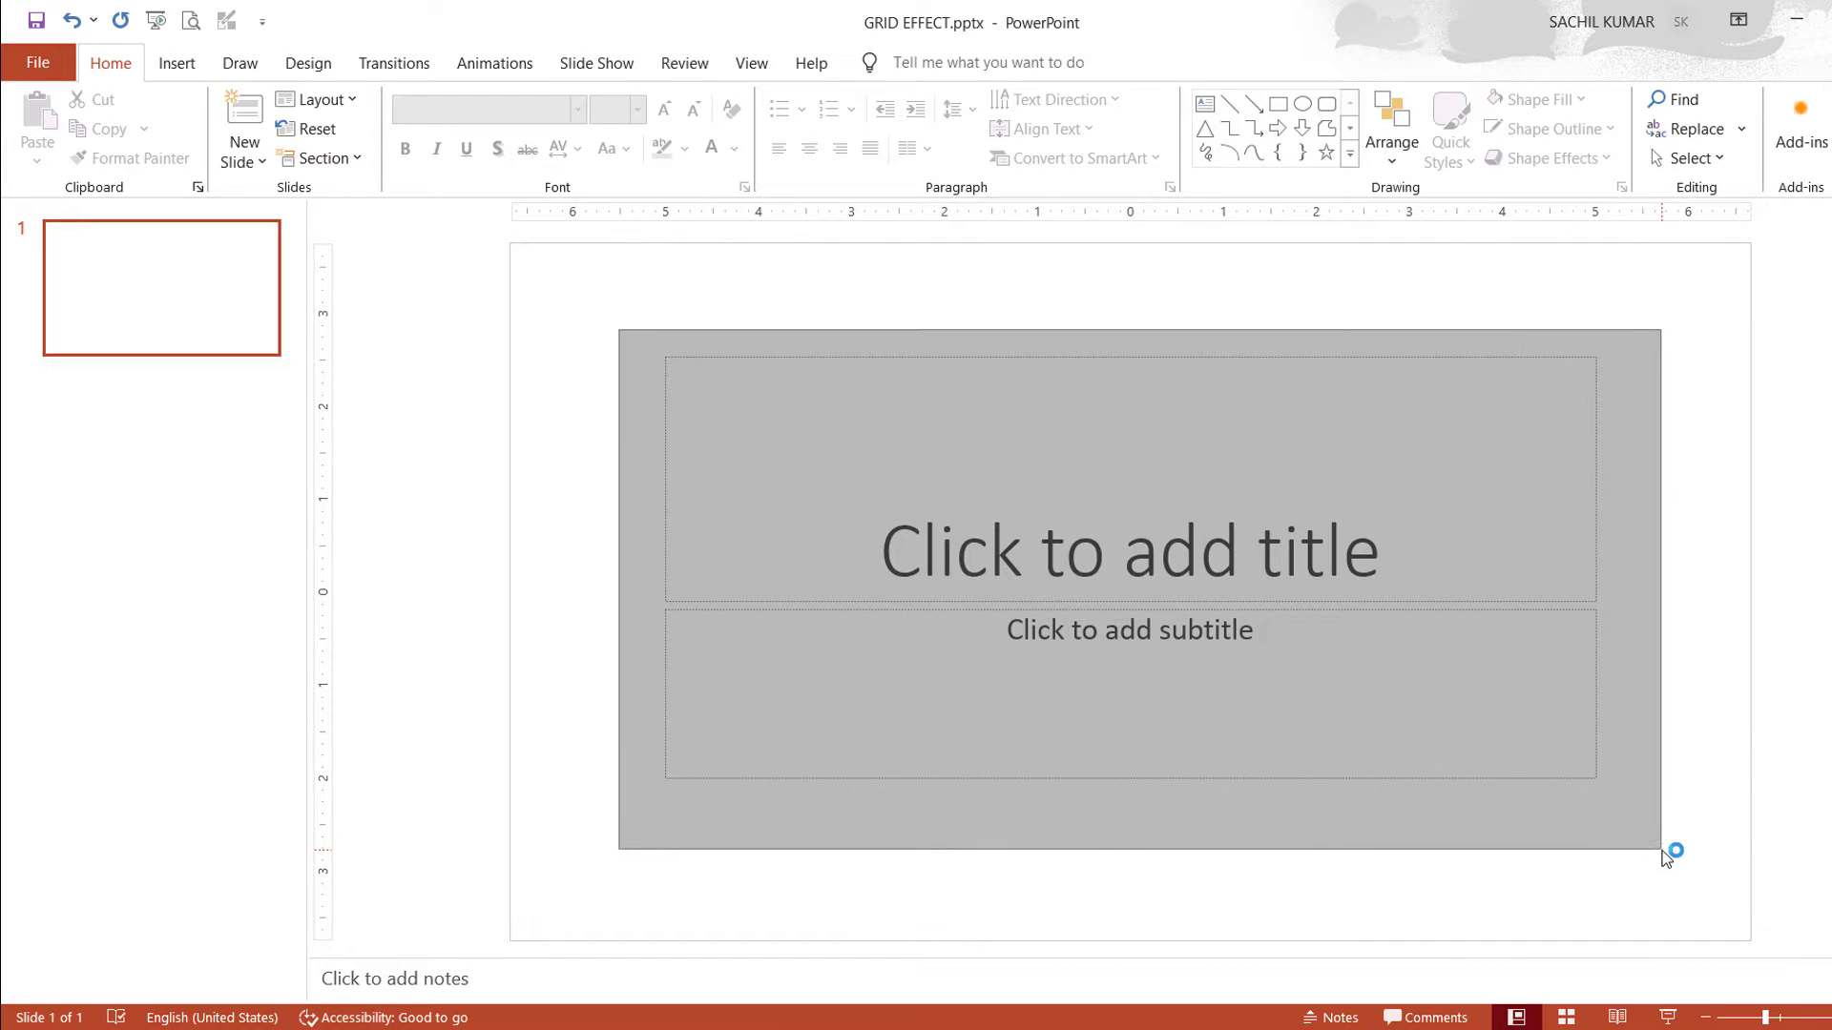
Delete the slide's text placeholders and draw a tall thin rectangle bar at the left
{"action": "left_click_drag", "start_coordinate": [985, 454], "coordinate": [1667, 859]}
{"action": "key", "text": "Delete"}
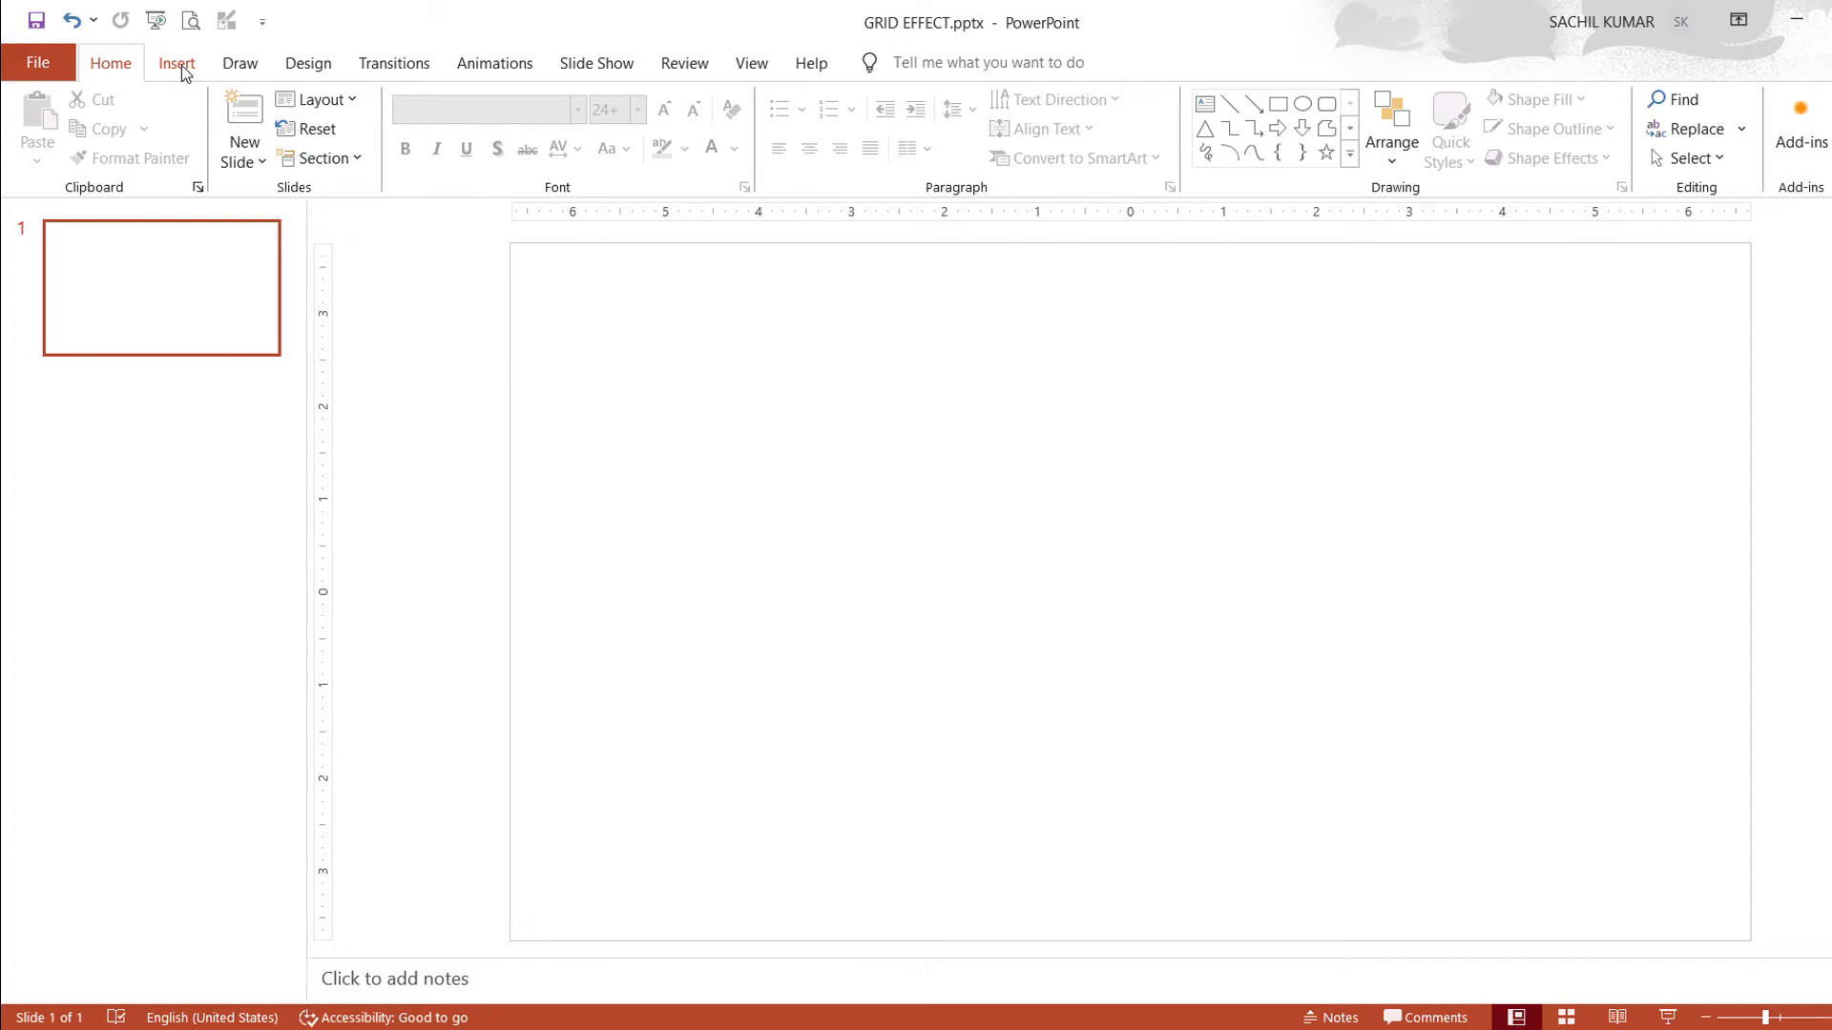
{"action": "left_click", "coordinate": [181, 65]}
{"action": "left_click", "coordinate": [410, 162]}
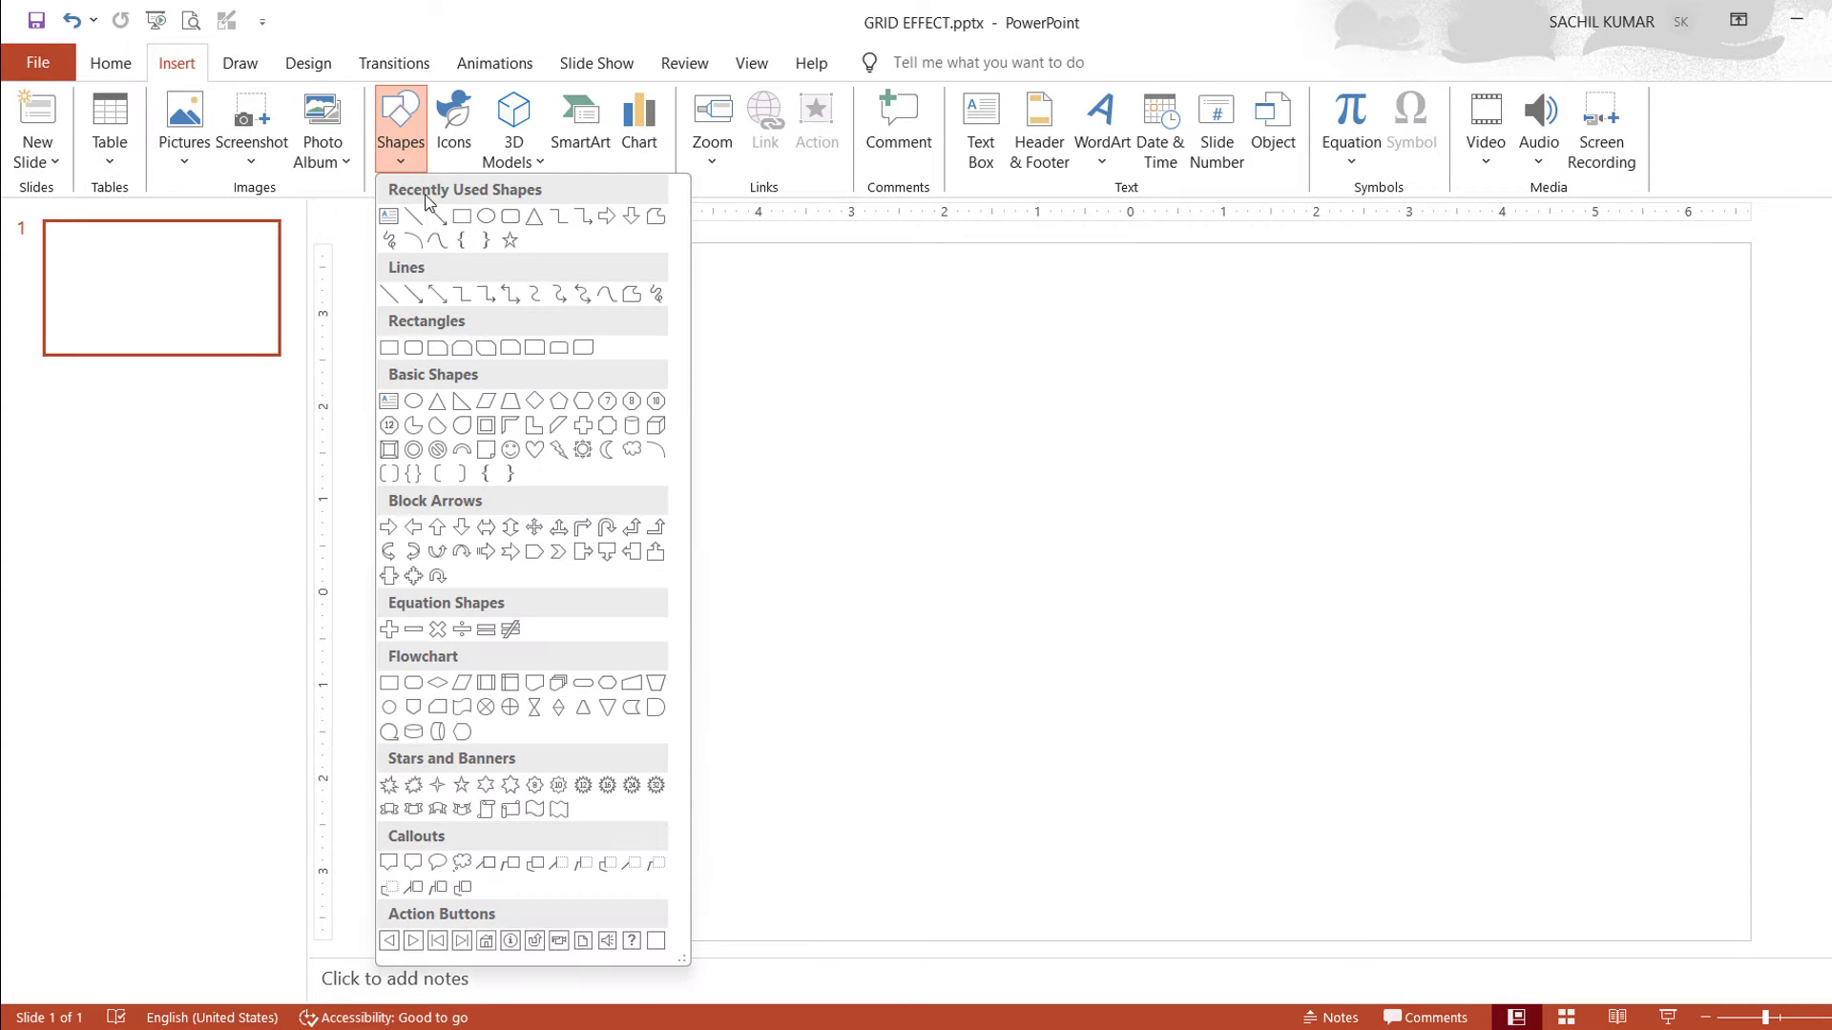
{"action": "left_click", "coordinate": [461, 217]}
{"action": "left_click_drag", "start_coordinate": [729, 444], "coordinate": [718, 819]}
Remove the bar's outline and duplicate it into five evenly spaced vertical bars
{"action": "left_click", "coordinate": [996, 137]}
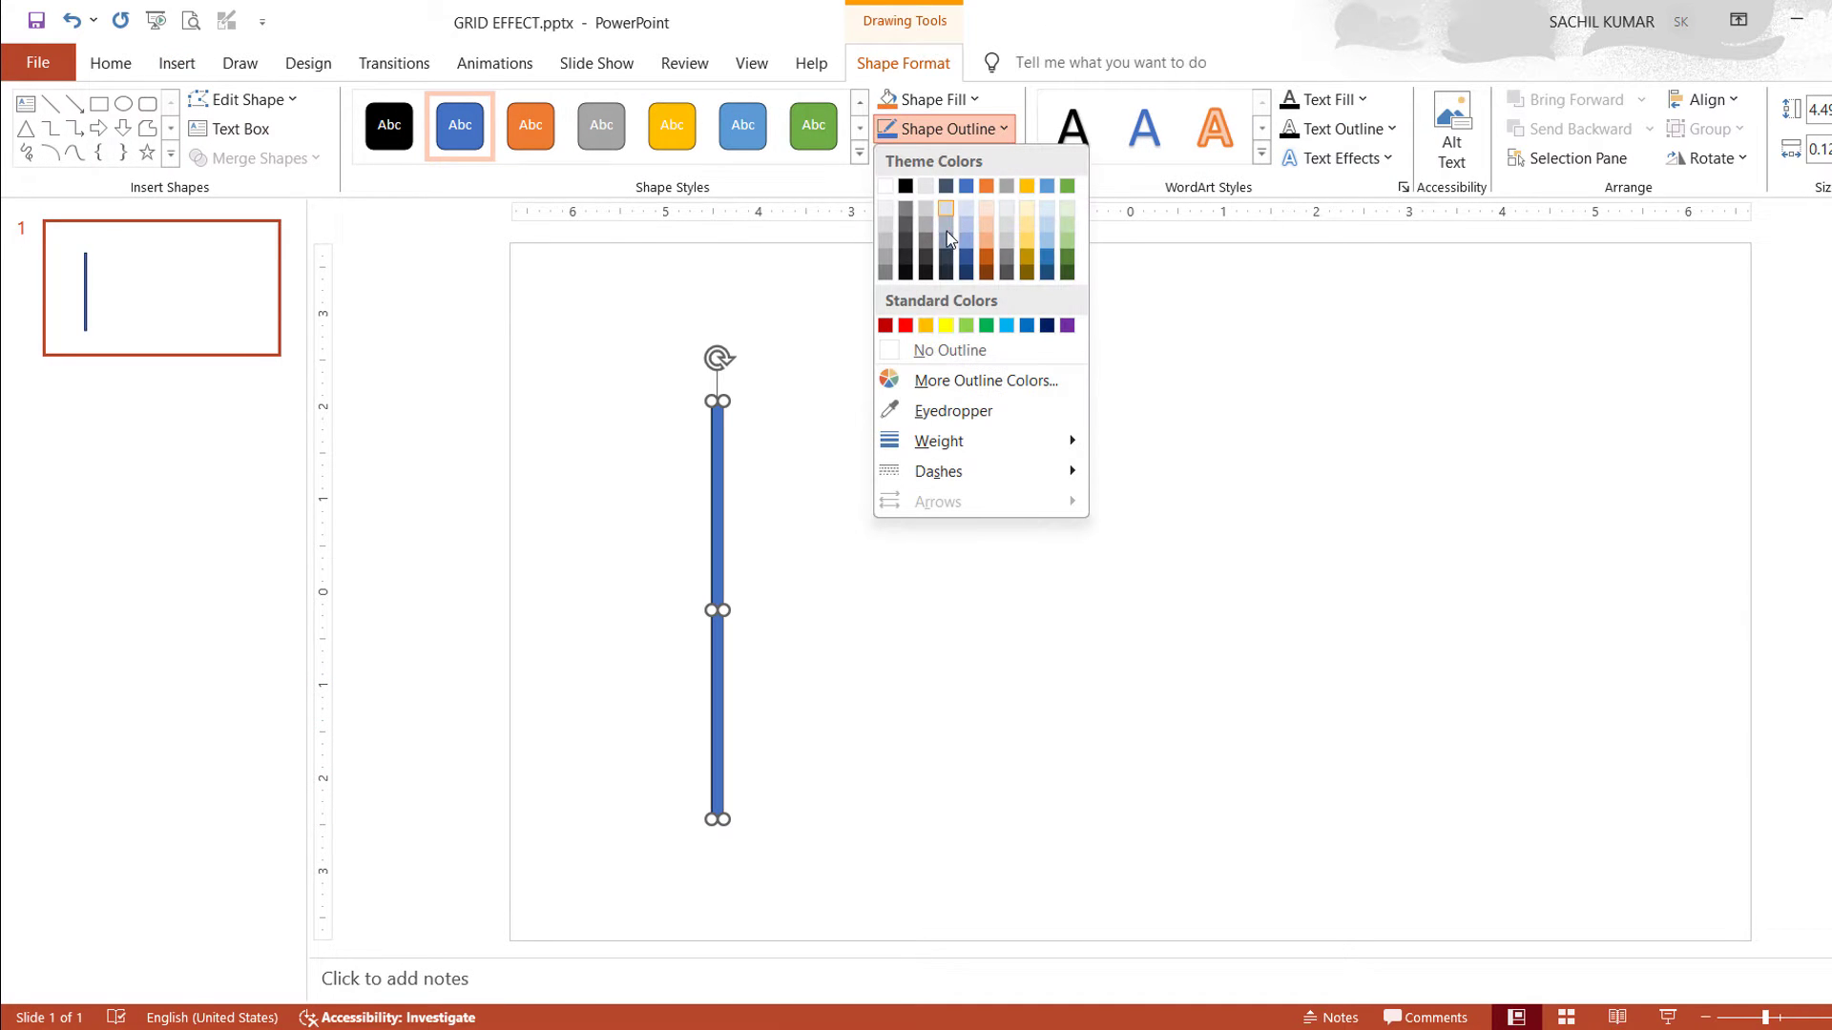
{"action": "left_click", "coordinate": [933, 354]}
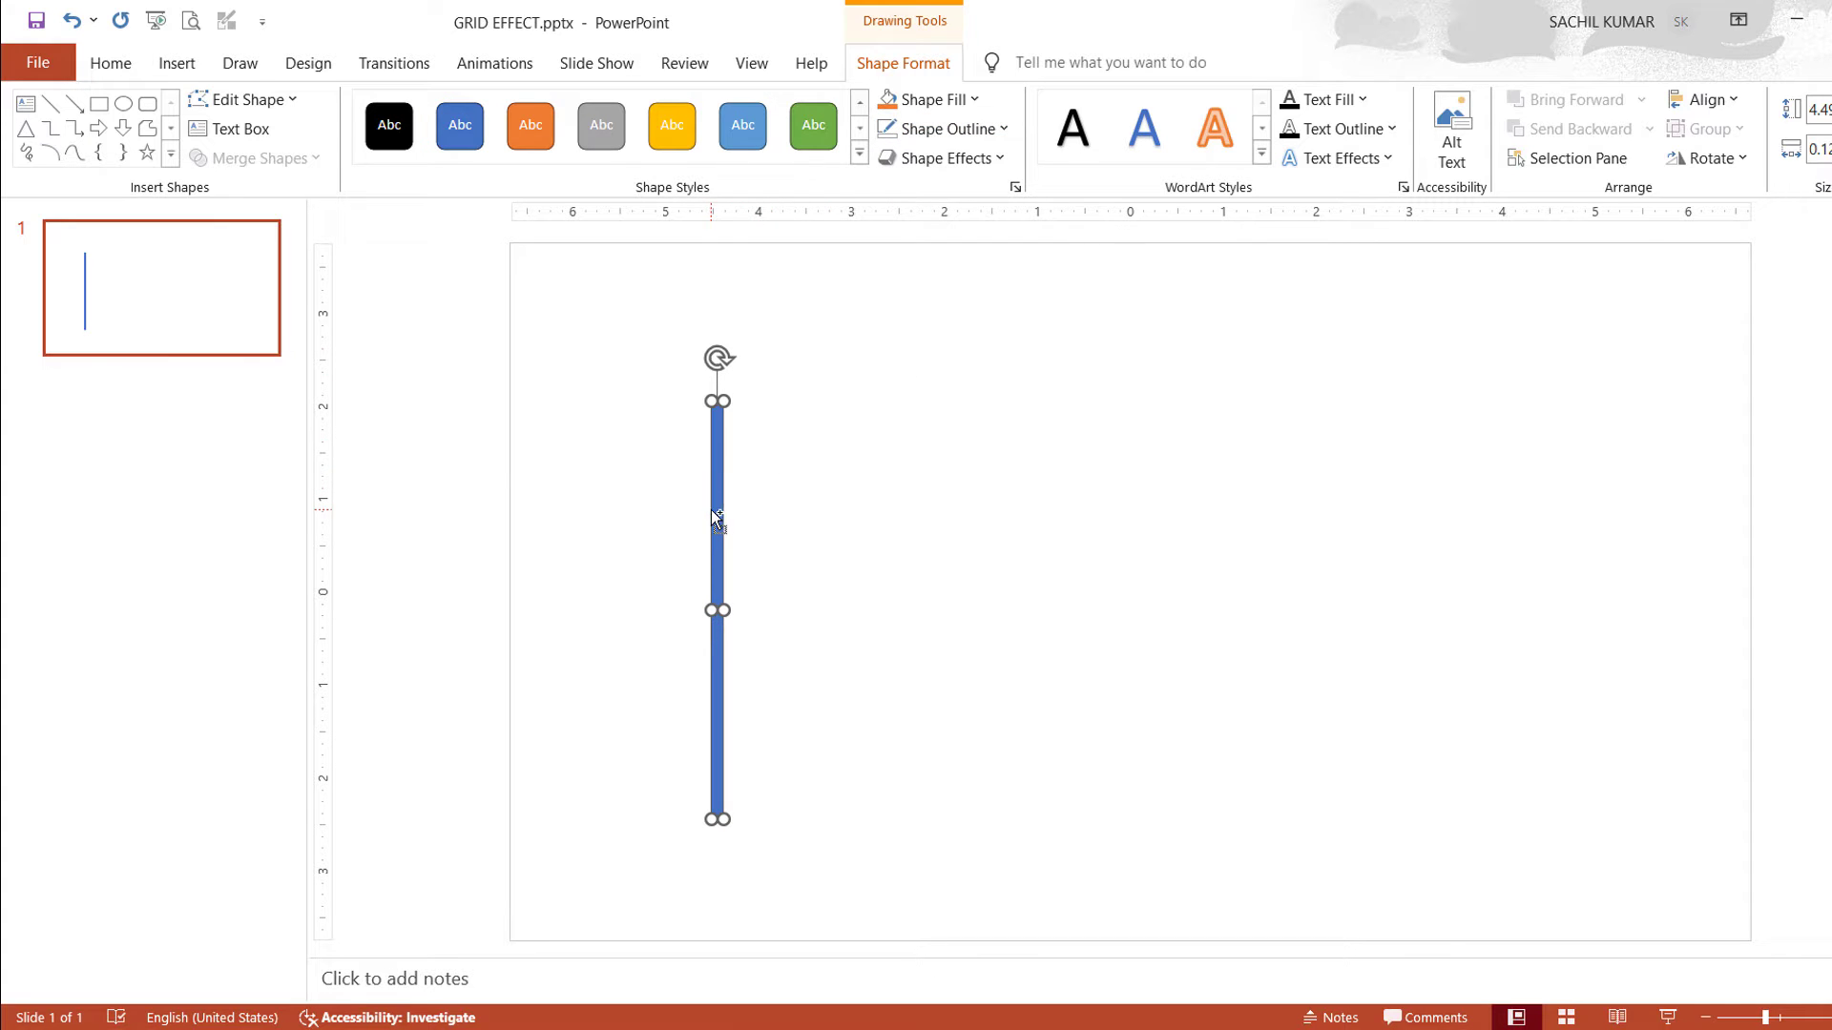
{"action": "left_click_drag", "start_coordinate": [721, 517], "coordinate": [1117, 516]}
Group the five vertical bars into a single object
{"action": "key", "text": "ctrl+a"}
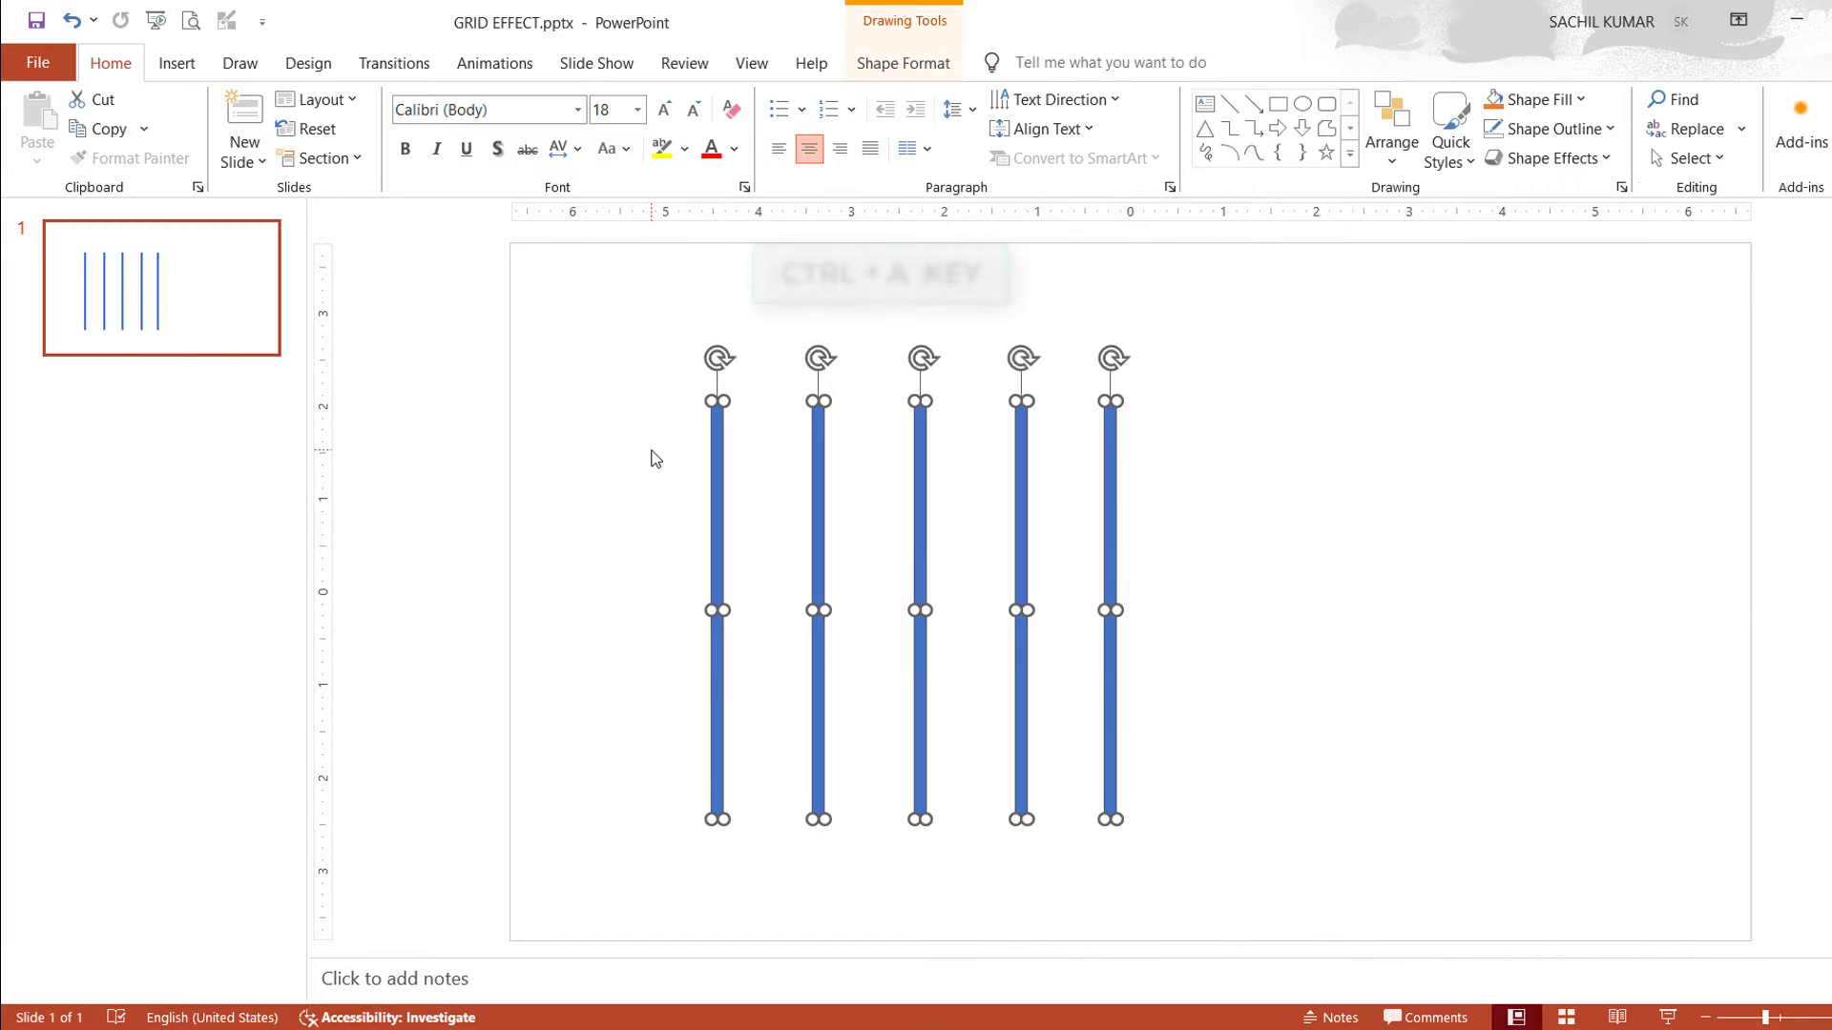
{"action": "right_click", "coordinate": [717, 465]}
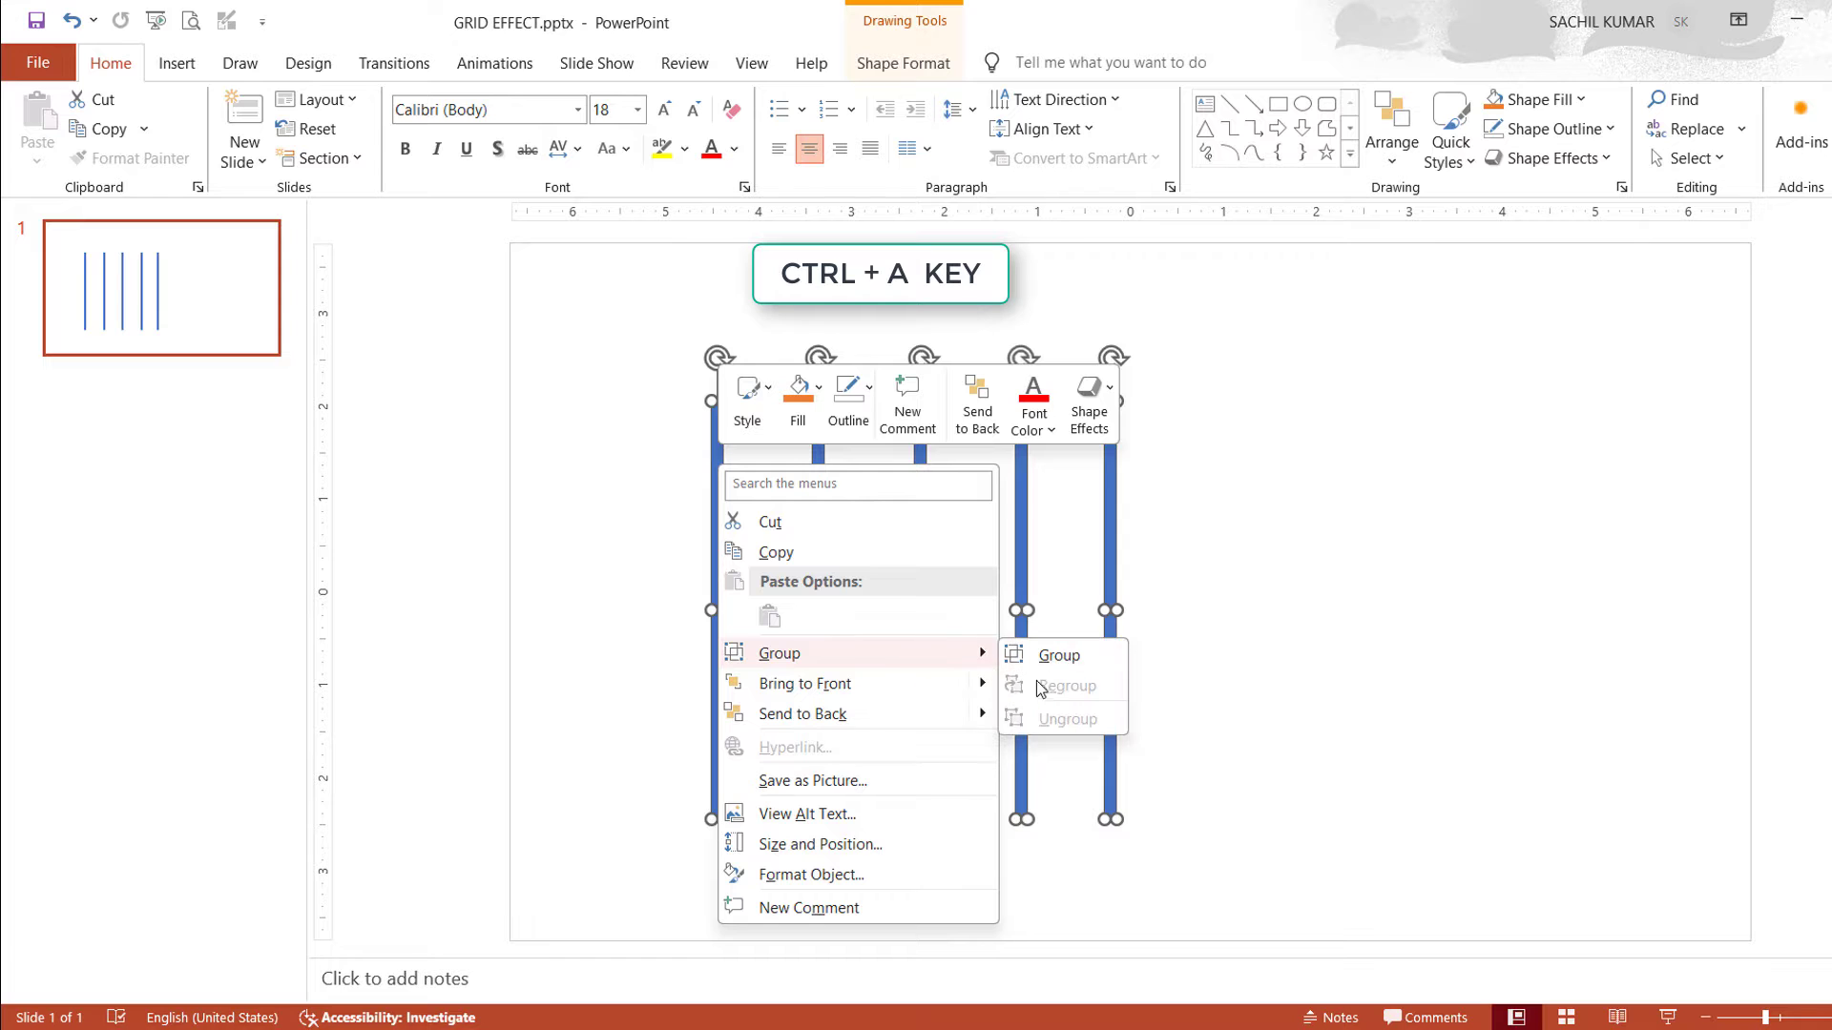
{"action": "left_click", "coordinate": [1050, 655]}
{"action": "key", "text": "ctrl+z"}
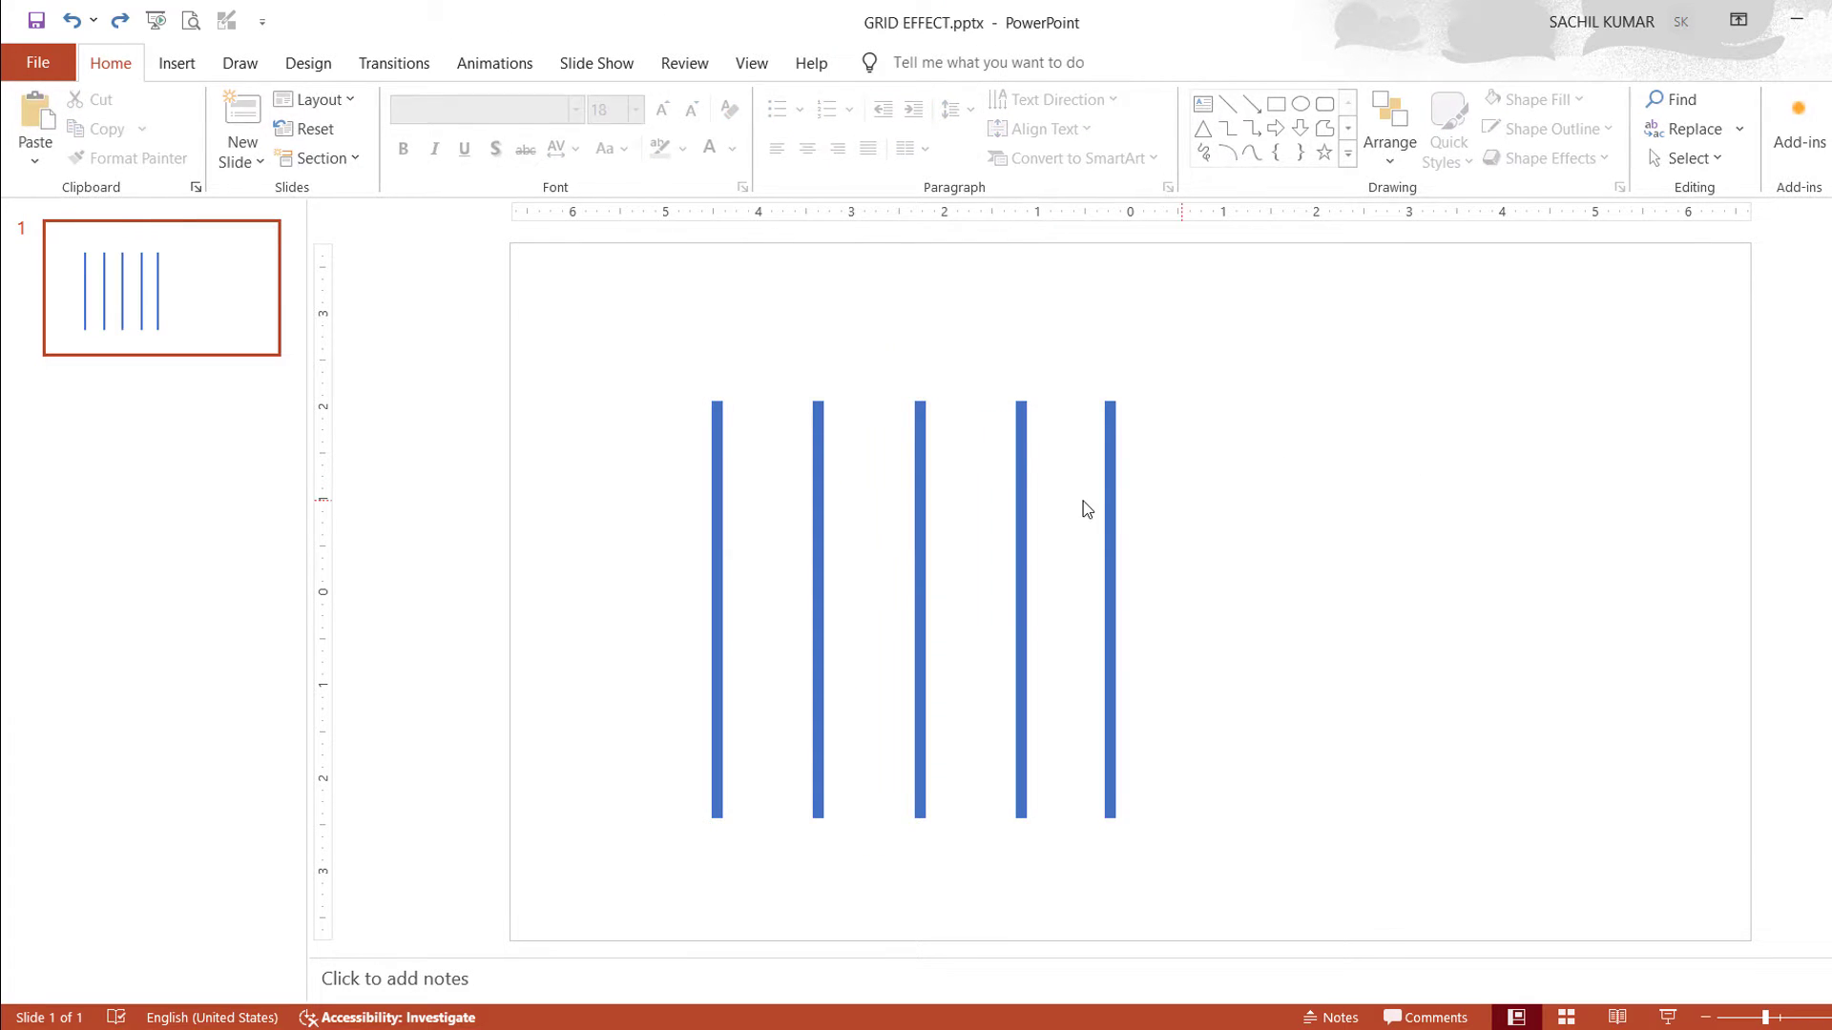
{"action": "left_click", "coordinate": [914, 451]}
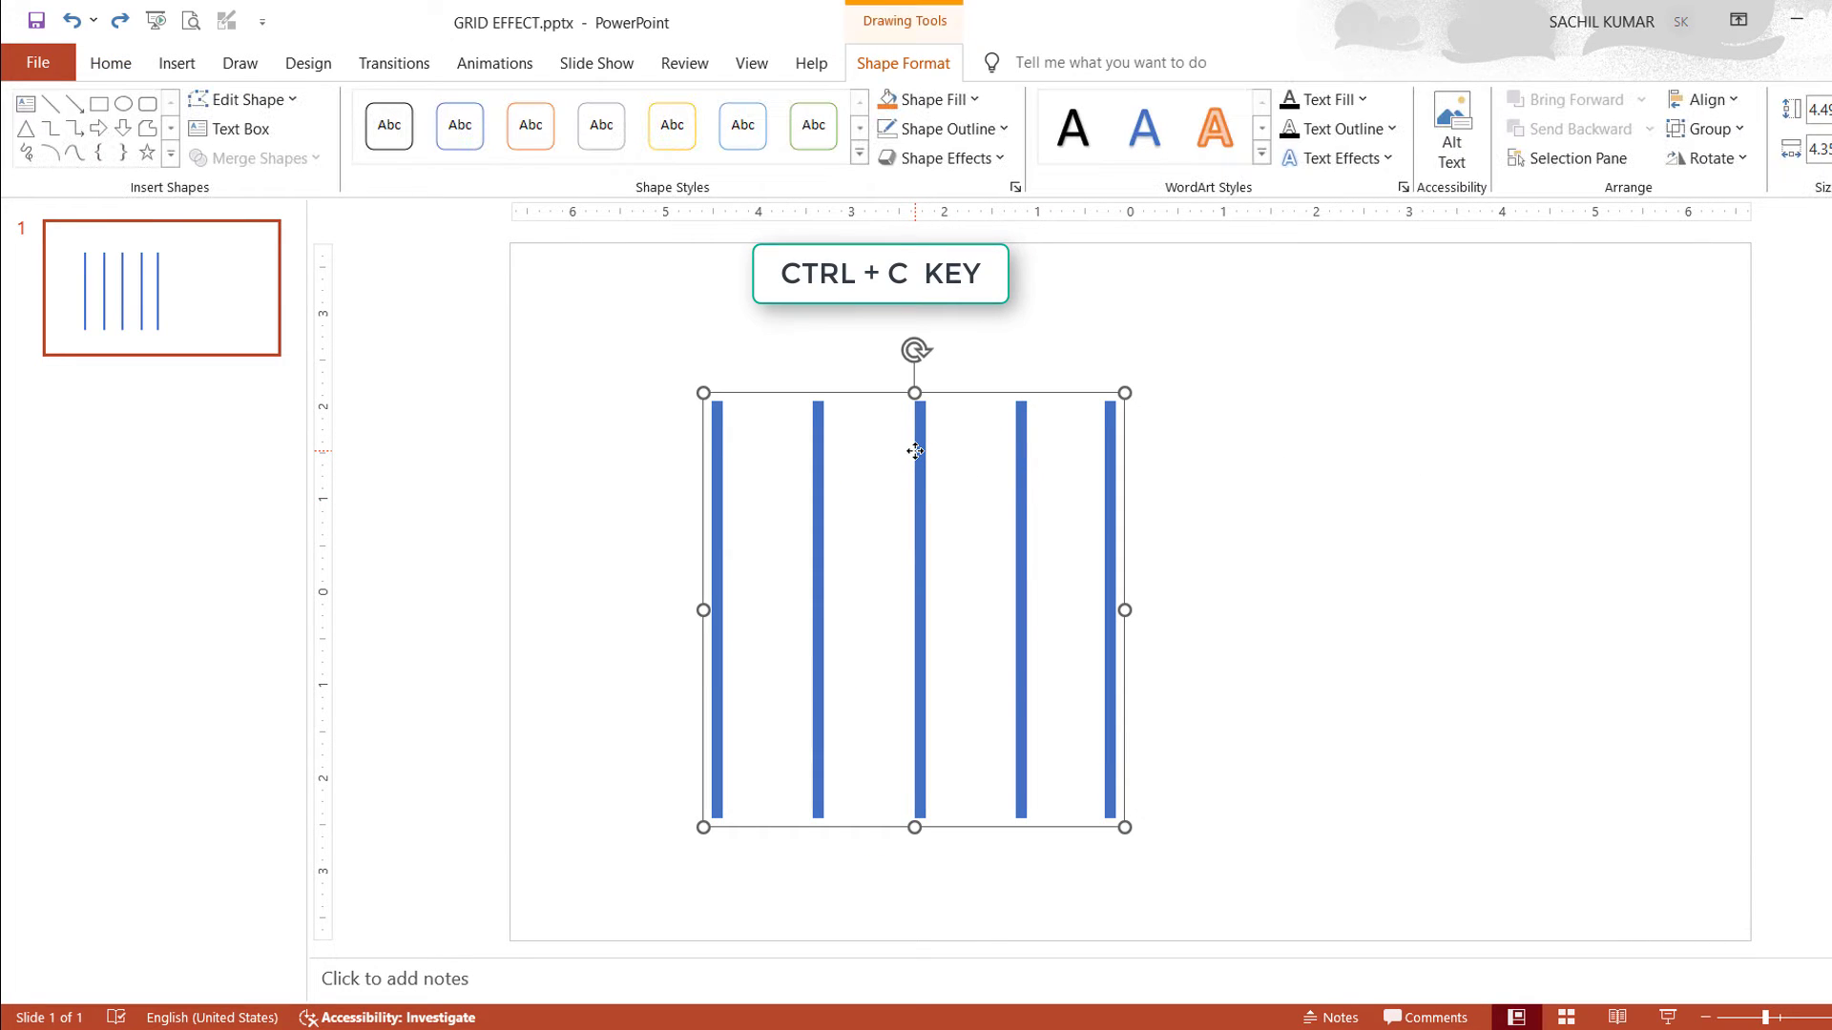
Paste a copy of the bar group, rotate it 90° right, and lay it across the originals
{"action": "key", "text": "ctrl+v"}
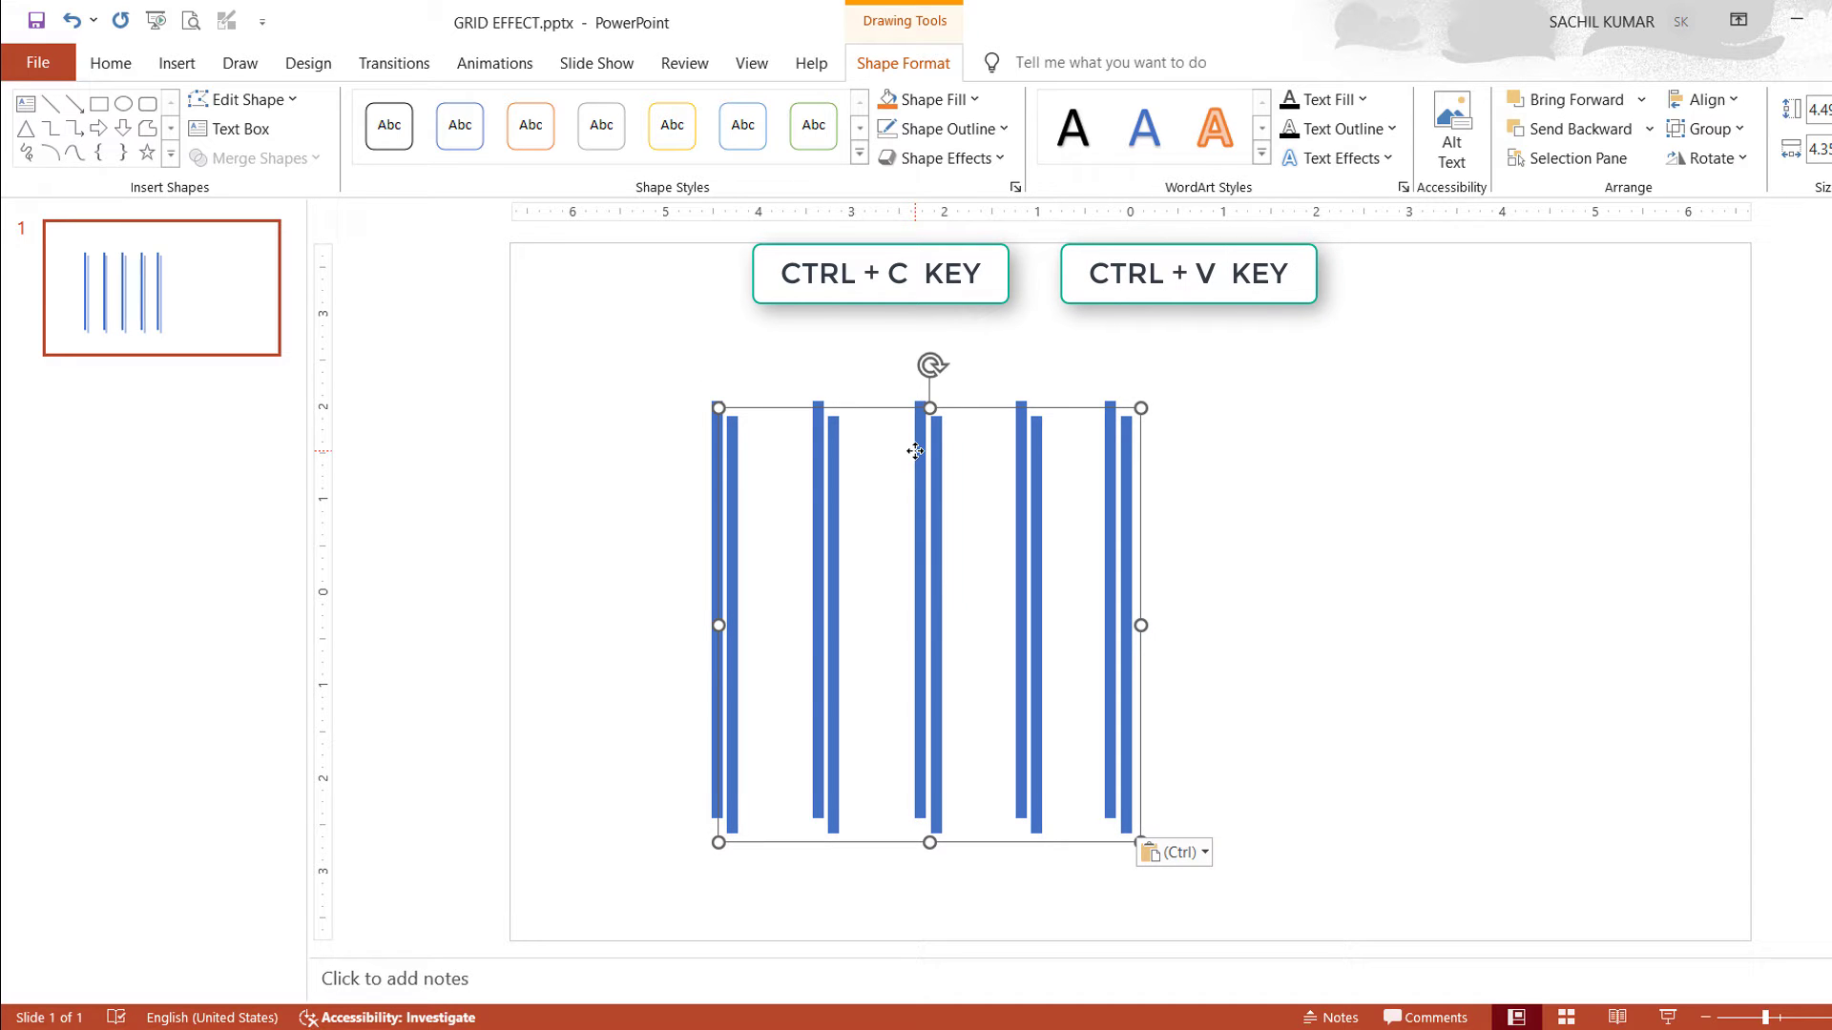
{"action": "left_click_drag", "start_coordinate": [935, 456], "coordinate": [1393, 480]}
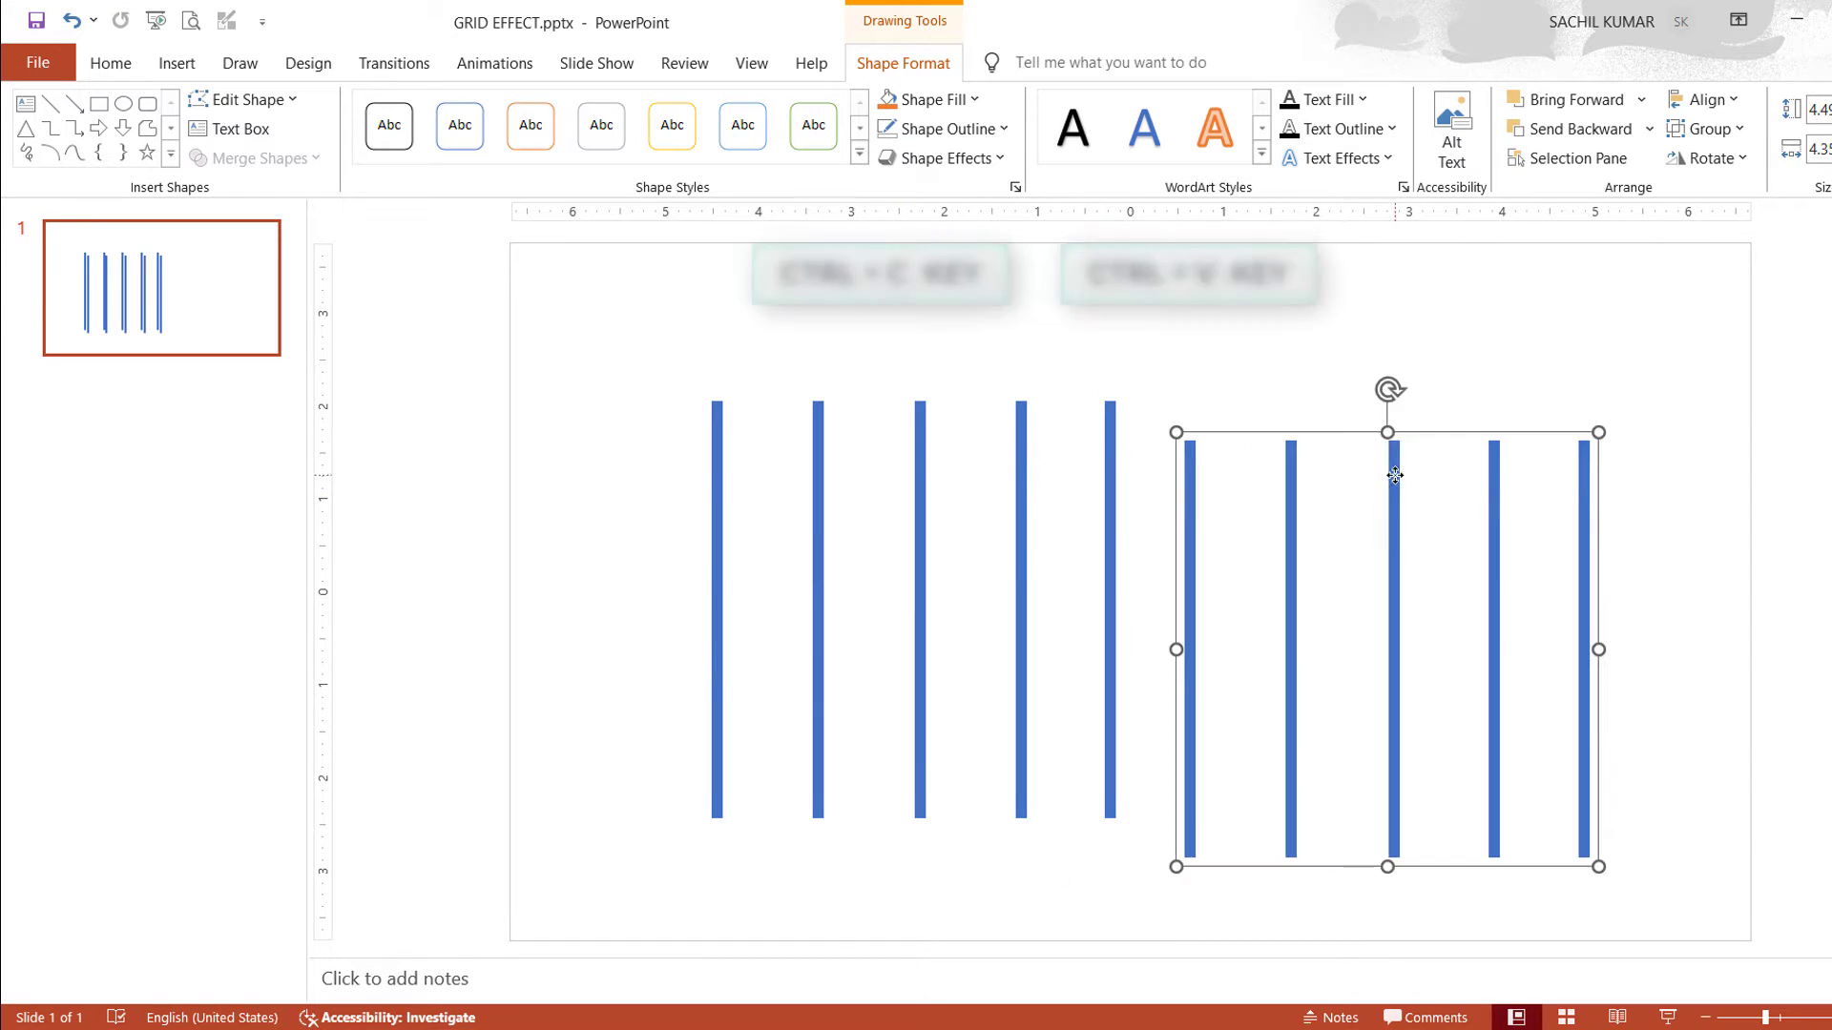
{"action": "left_click", "coordinate": [1732, 158]}
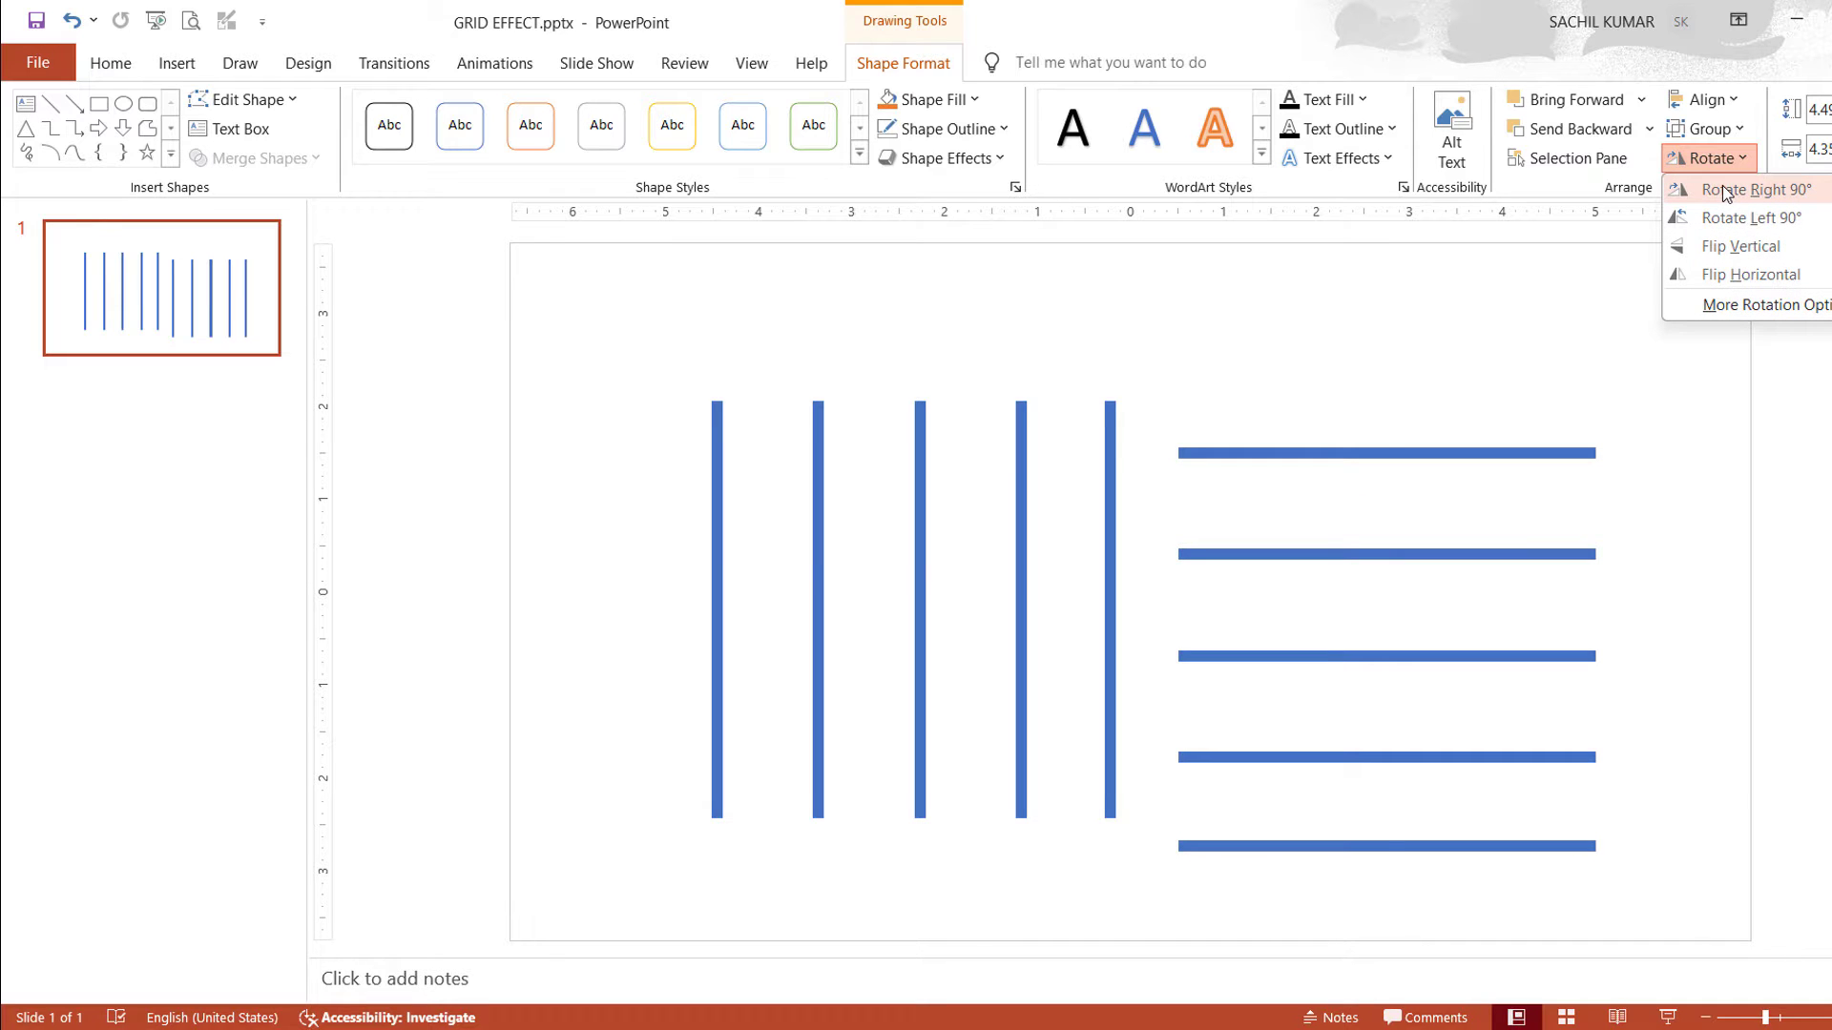
{"action": "left_click", "coordinate": [1725, 191]}
{"action": "left_click_drag", "start_coordinate": [1421, 452], "coordinate": [948, 411]}
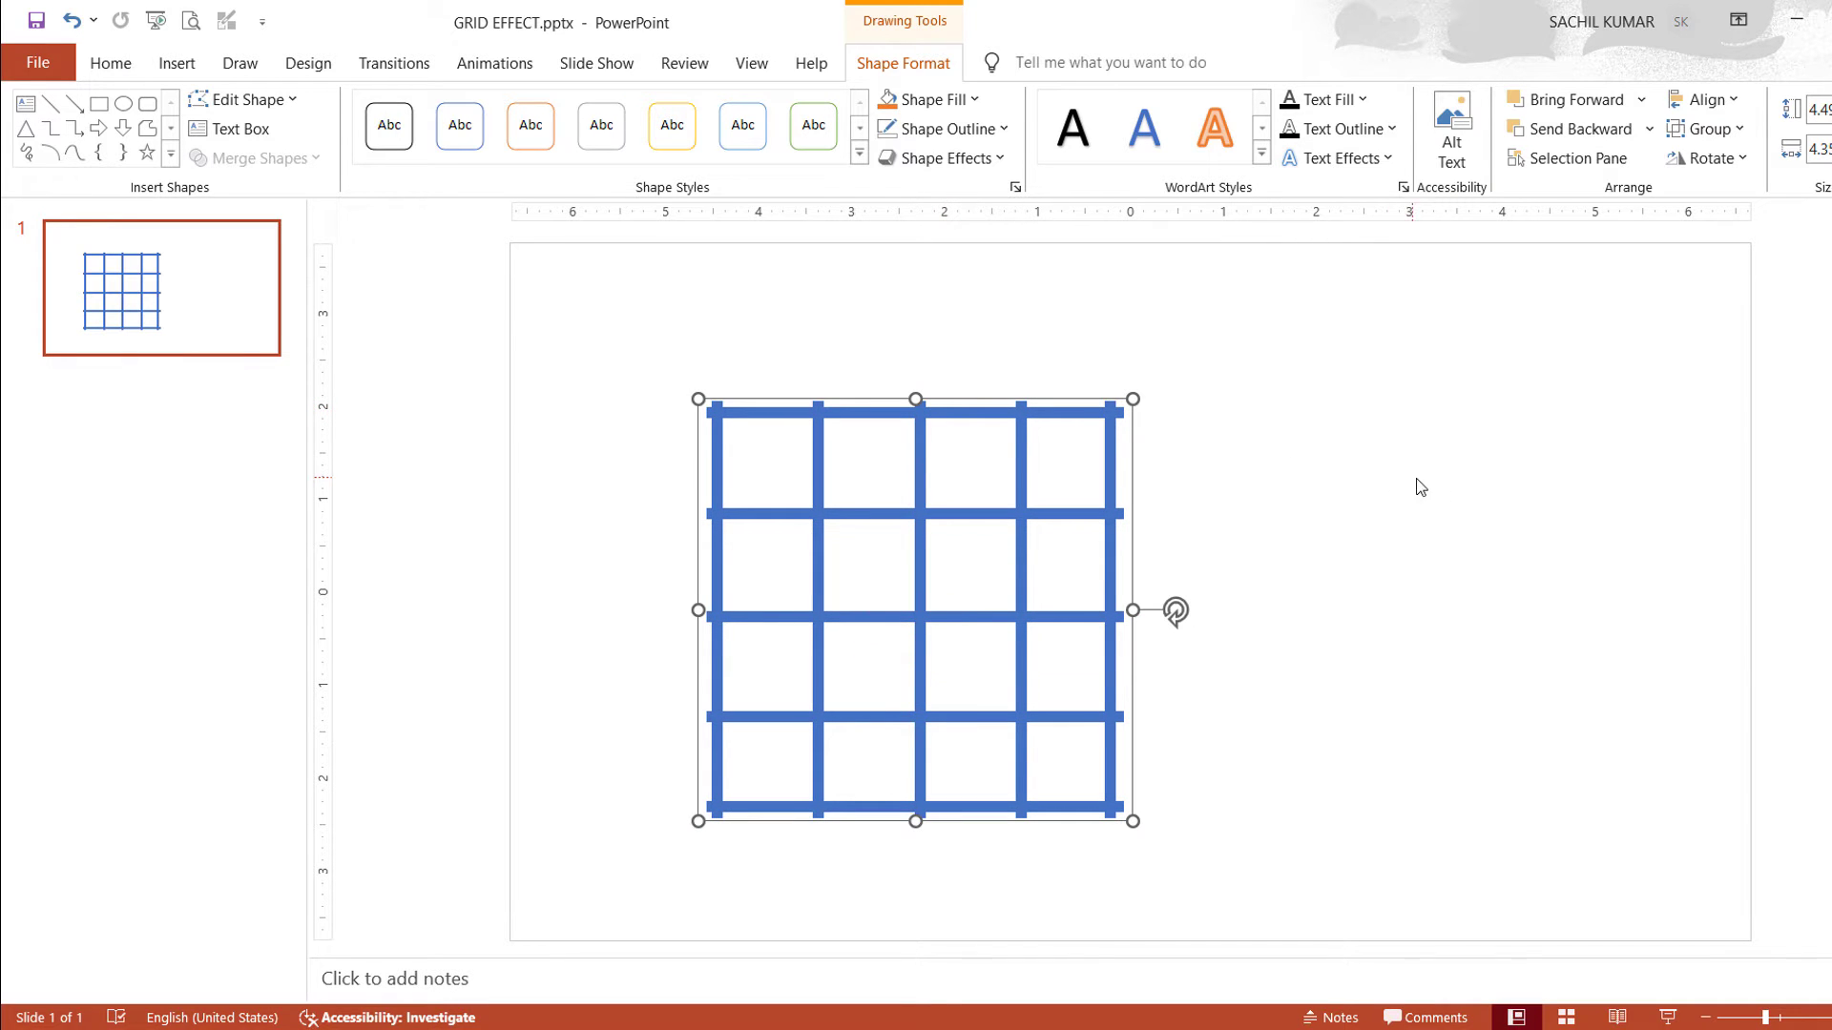
Ungroup both bar groups into ten separate grid lines
{"action": "left_click", "coordinate": [1438, 490]}
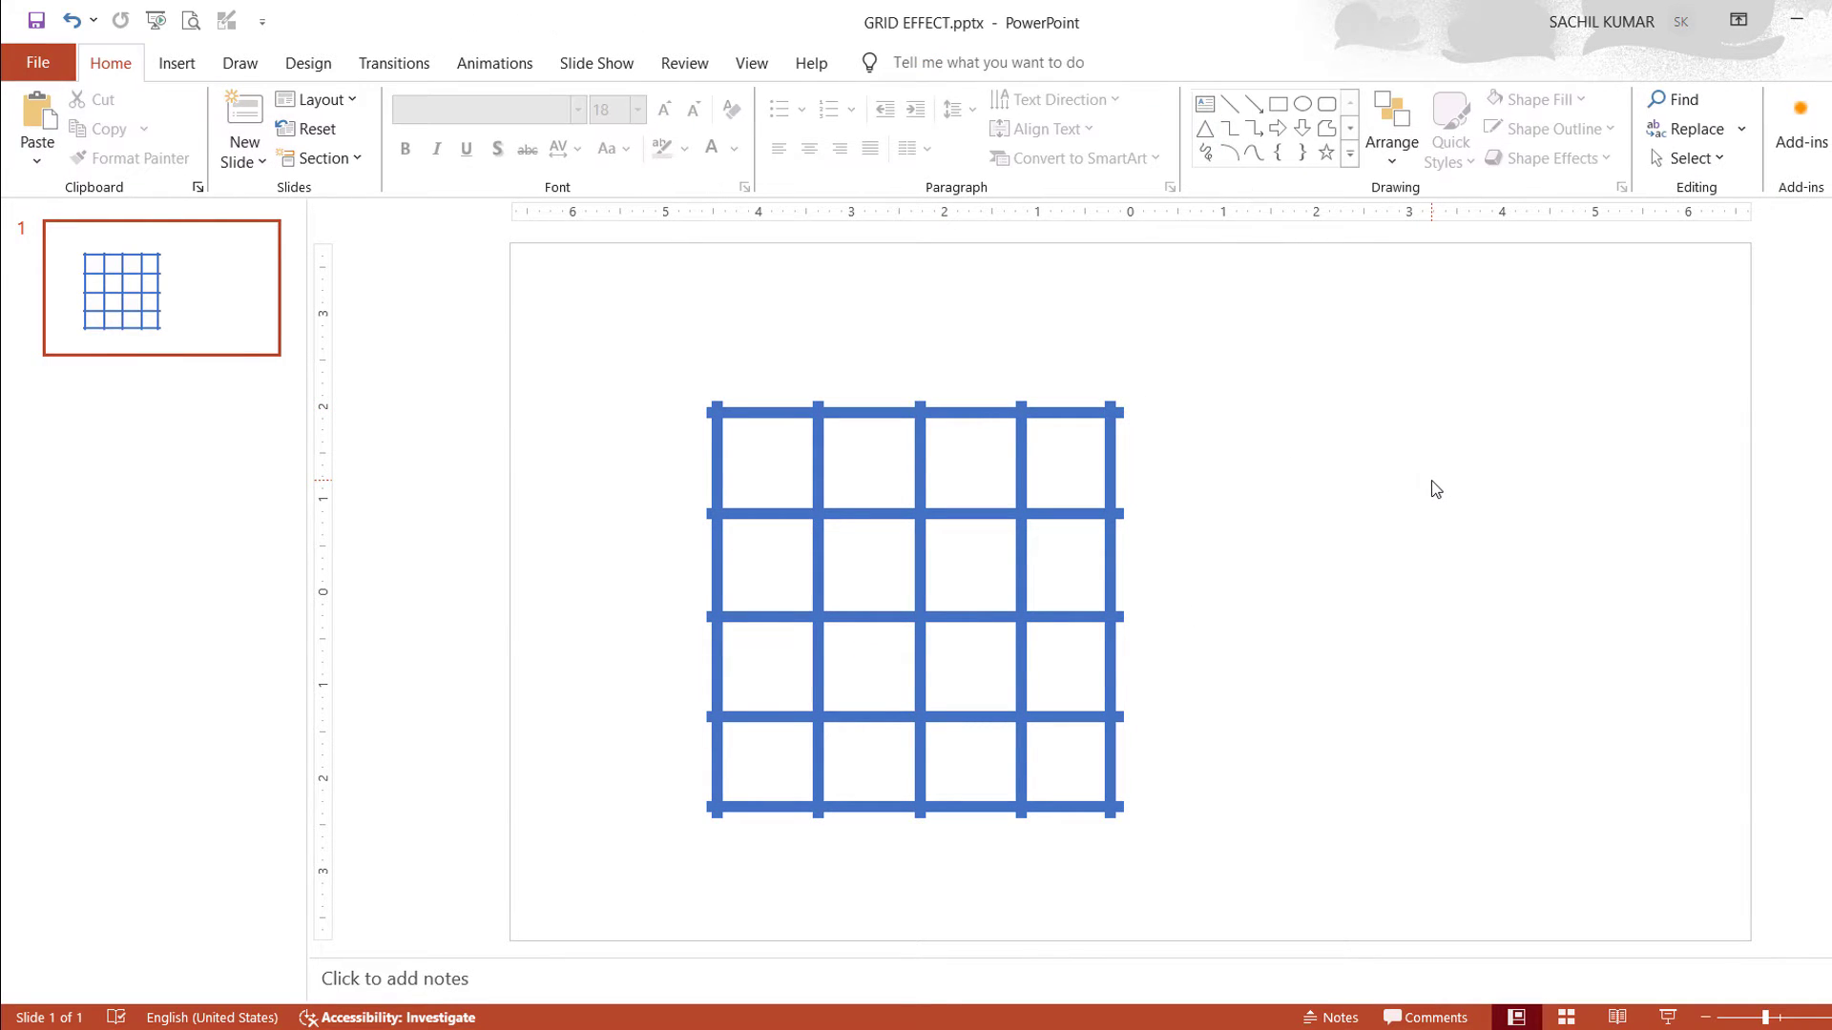
{"action": "left_click", "coordinate": [1112, 475]}
{"action": "left_click", "coordinate": [1019, 413], "text": "shift"}
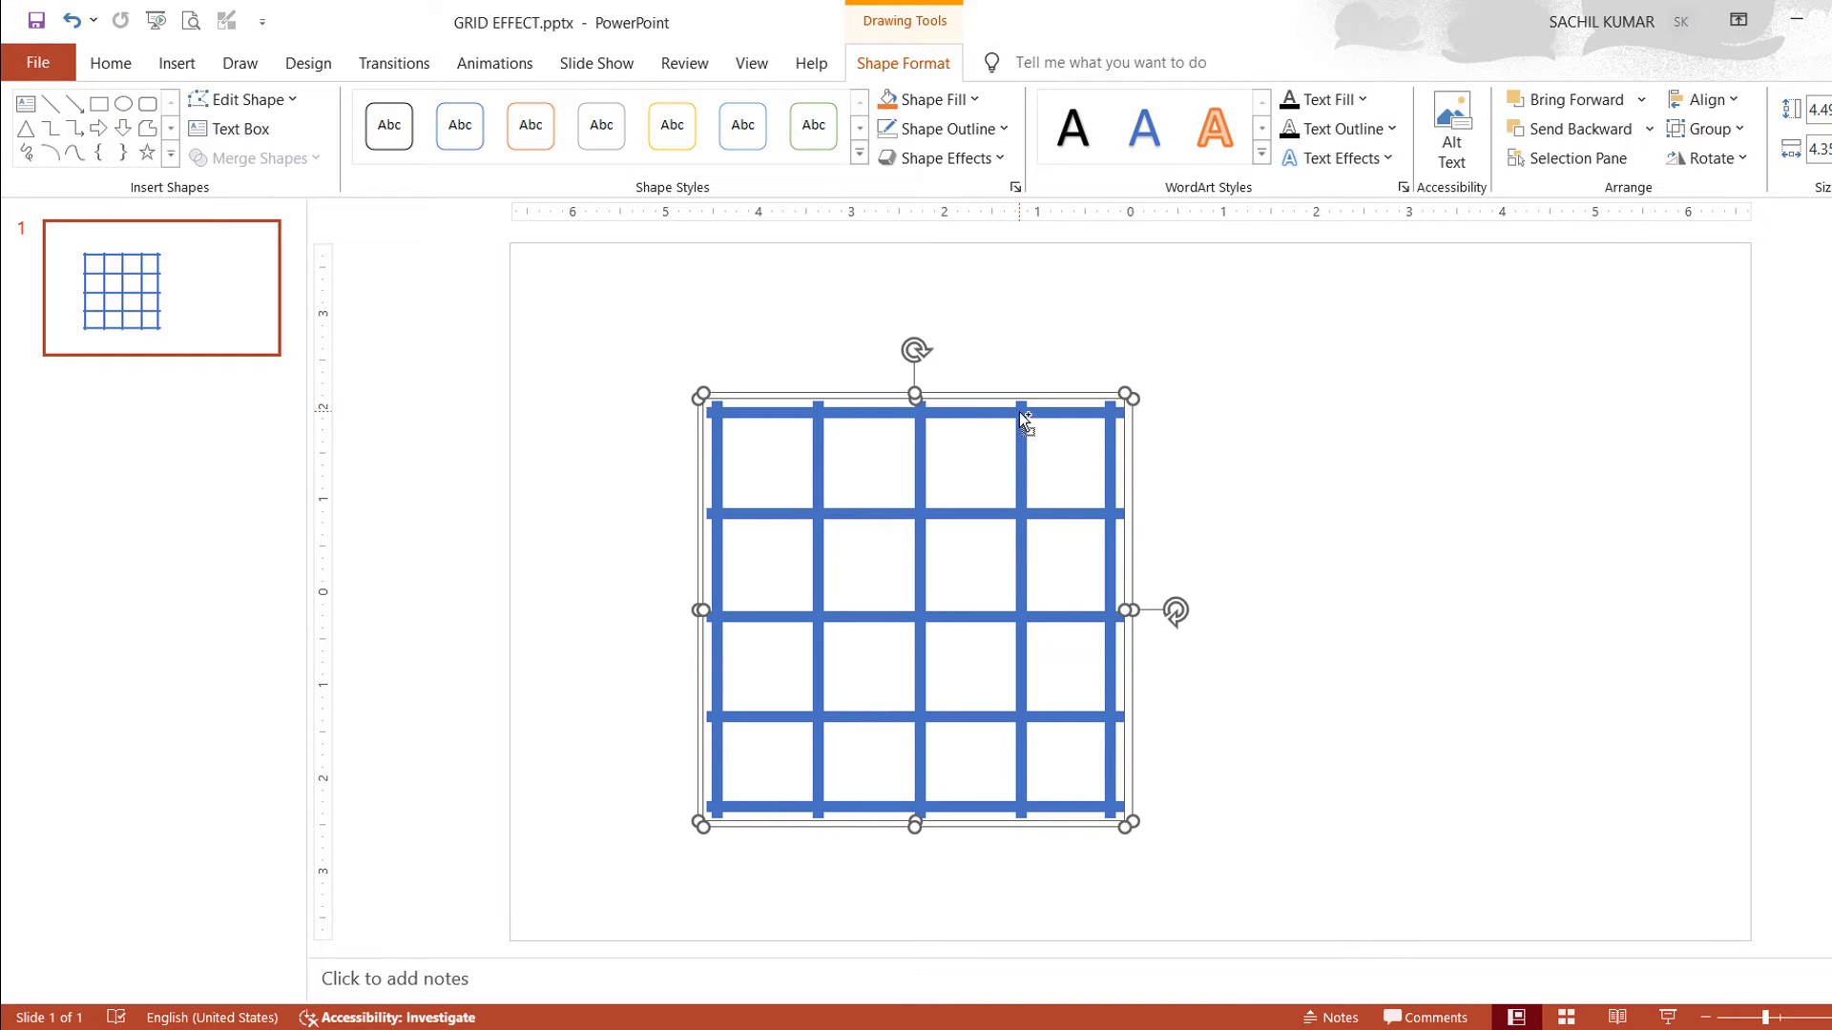
{"action": "right_click", "coordinate": [1027, 481]}
{"action": "mouse_move", "coordinate": [1088, 669]}
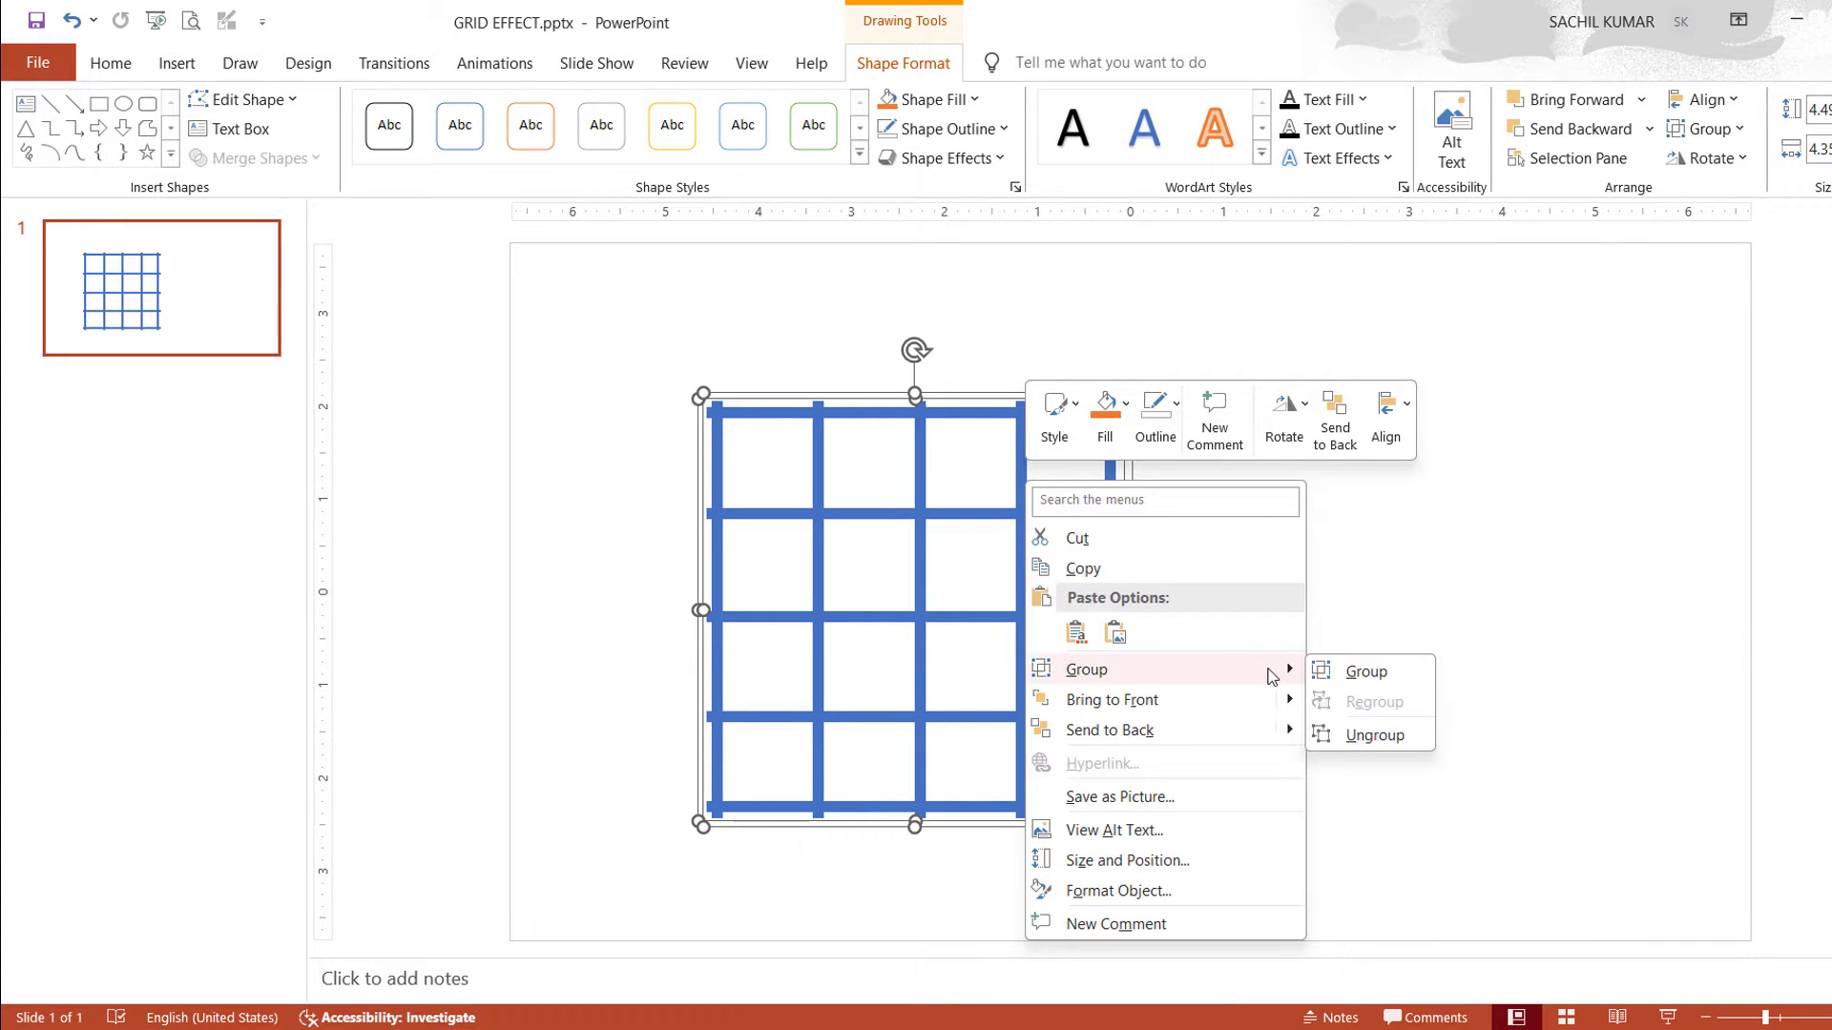
{"action": "left_click", "coordinate": [1373, 735]}
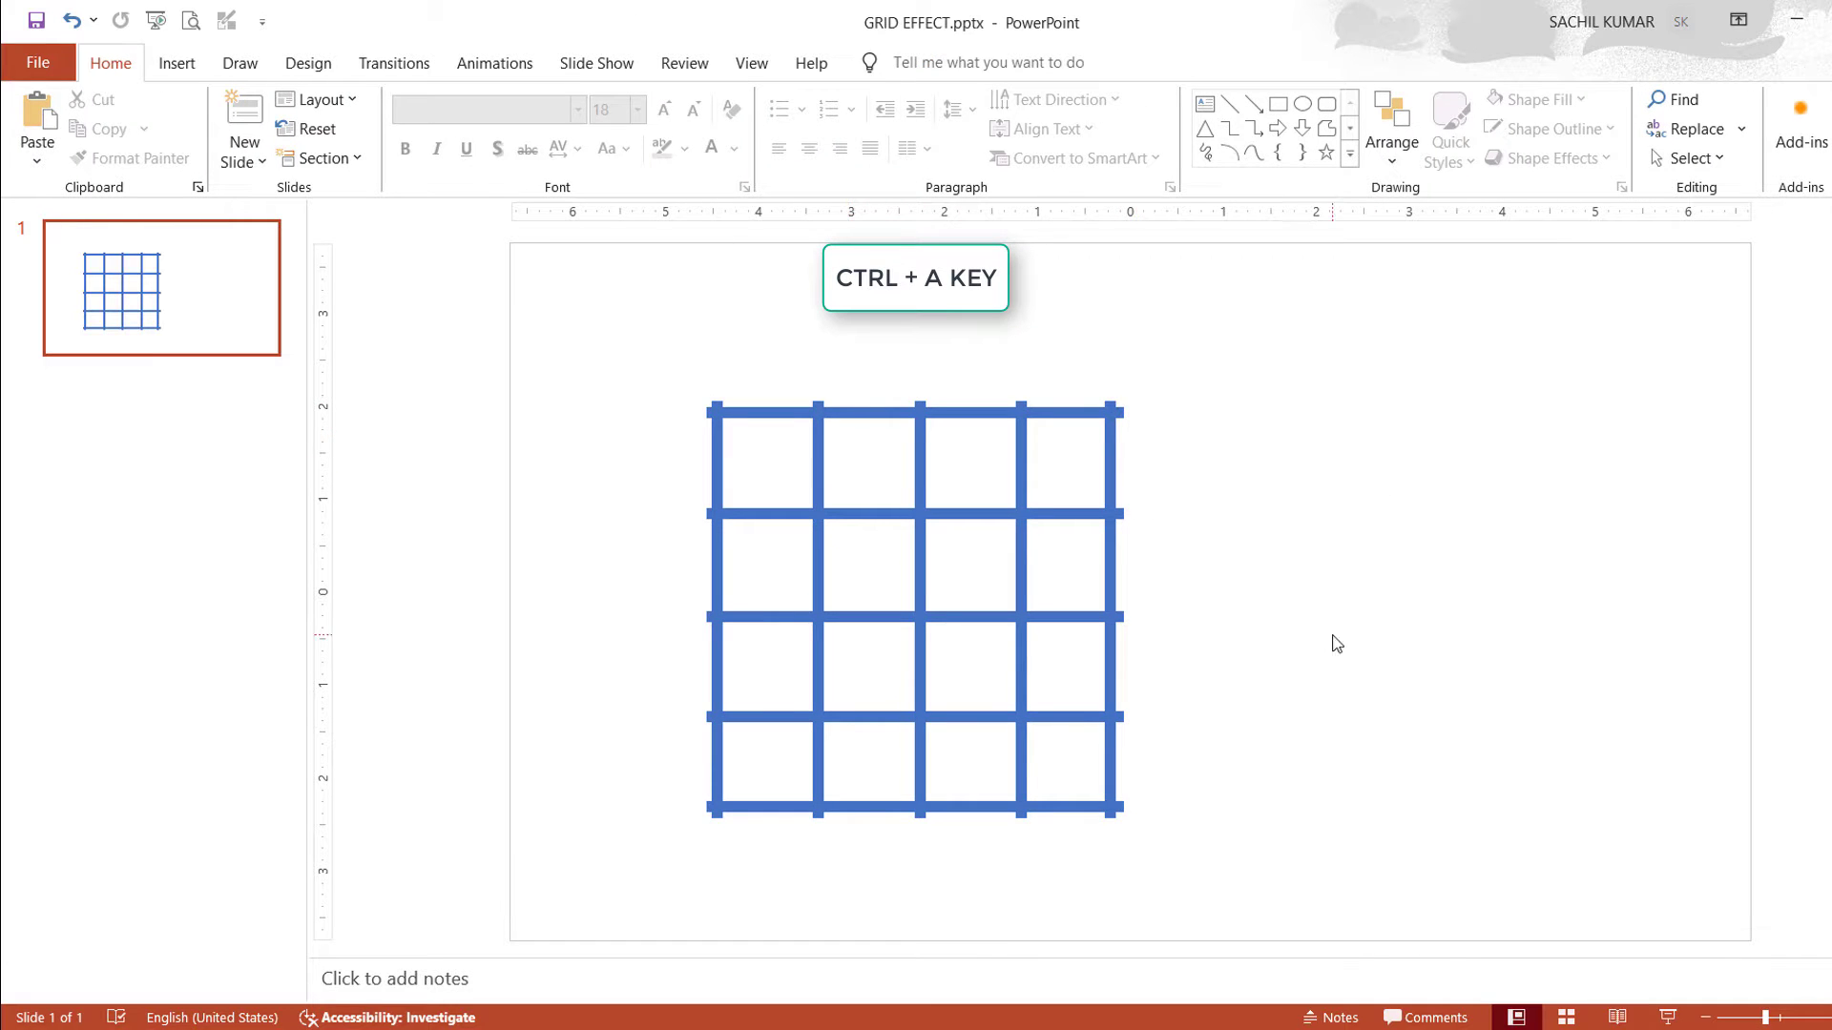
Unite all ten grid lines into one shape with Merge Shapes > Union
{"action": "key", "text": "ctrl+a"}
{"action": "left_click", "coordinate": [929, 72]}
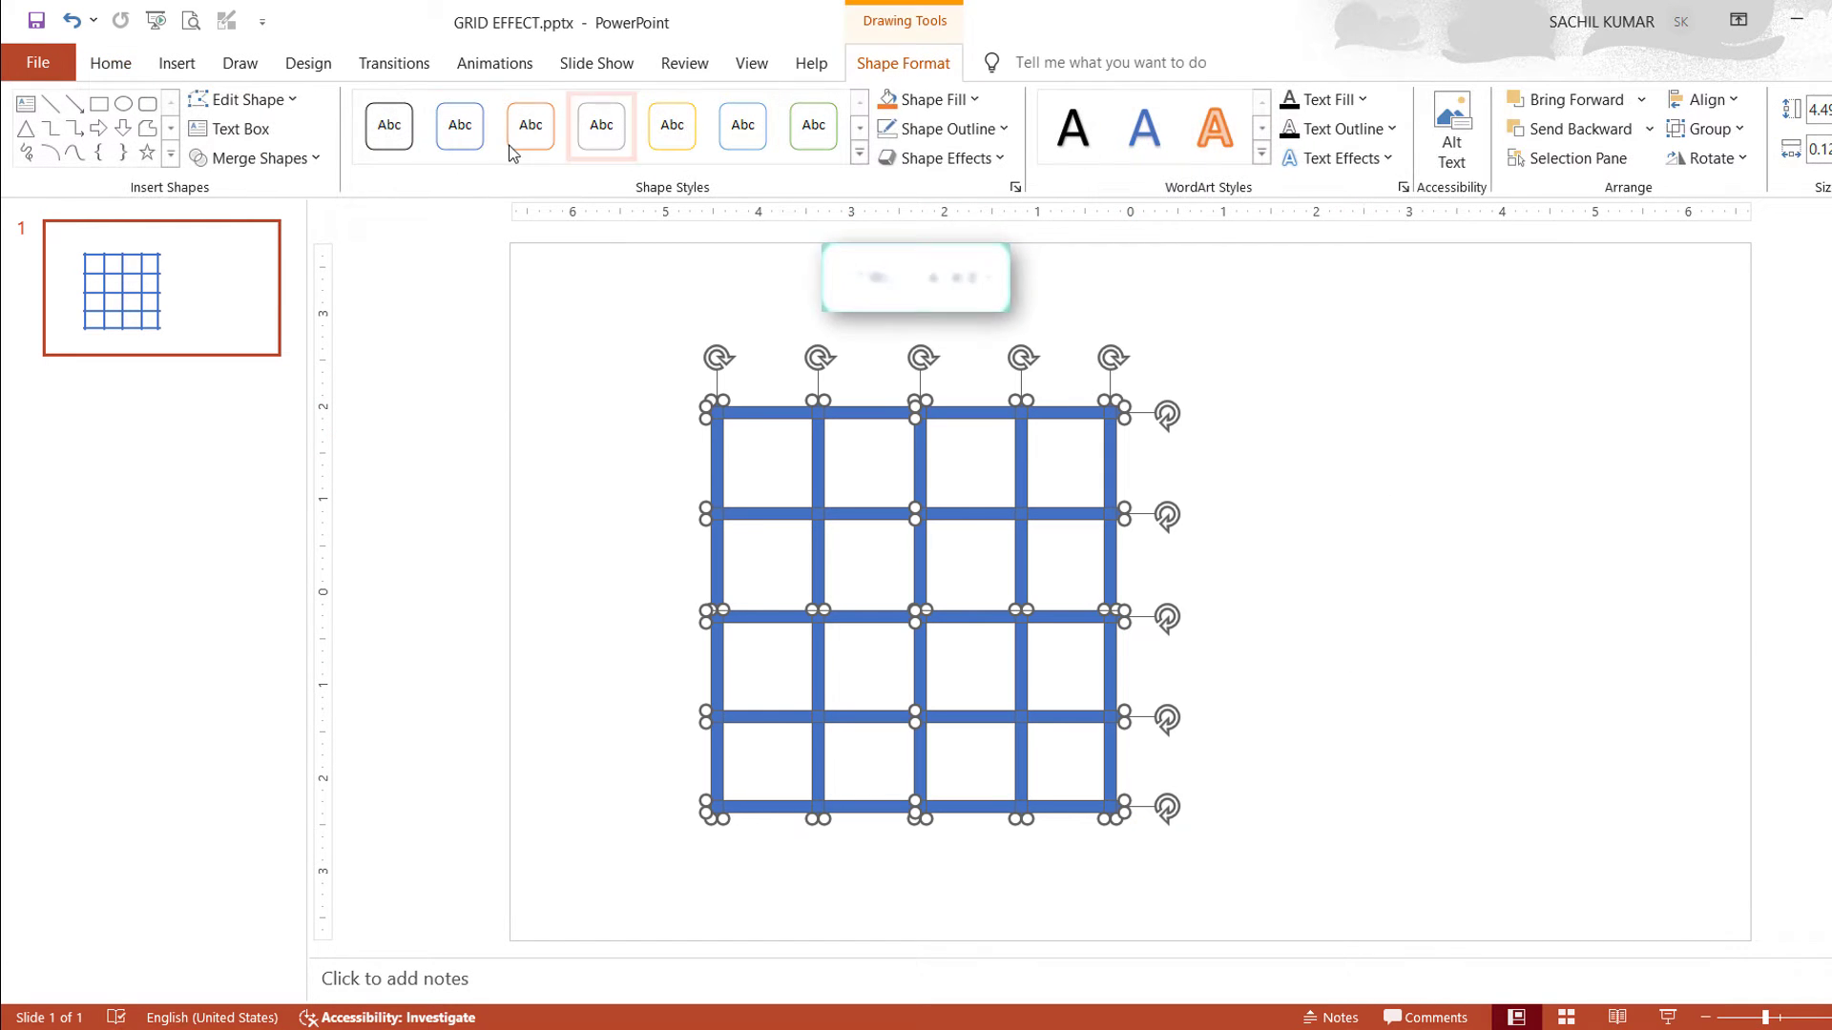
{"action": "left_click", "coordinate": [312, 164]}
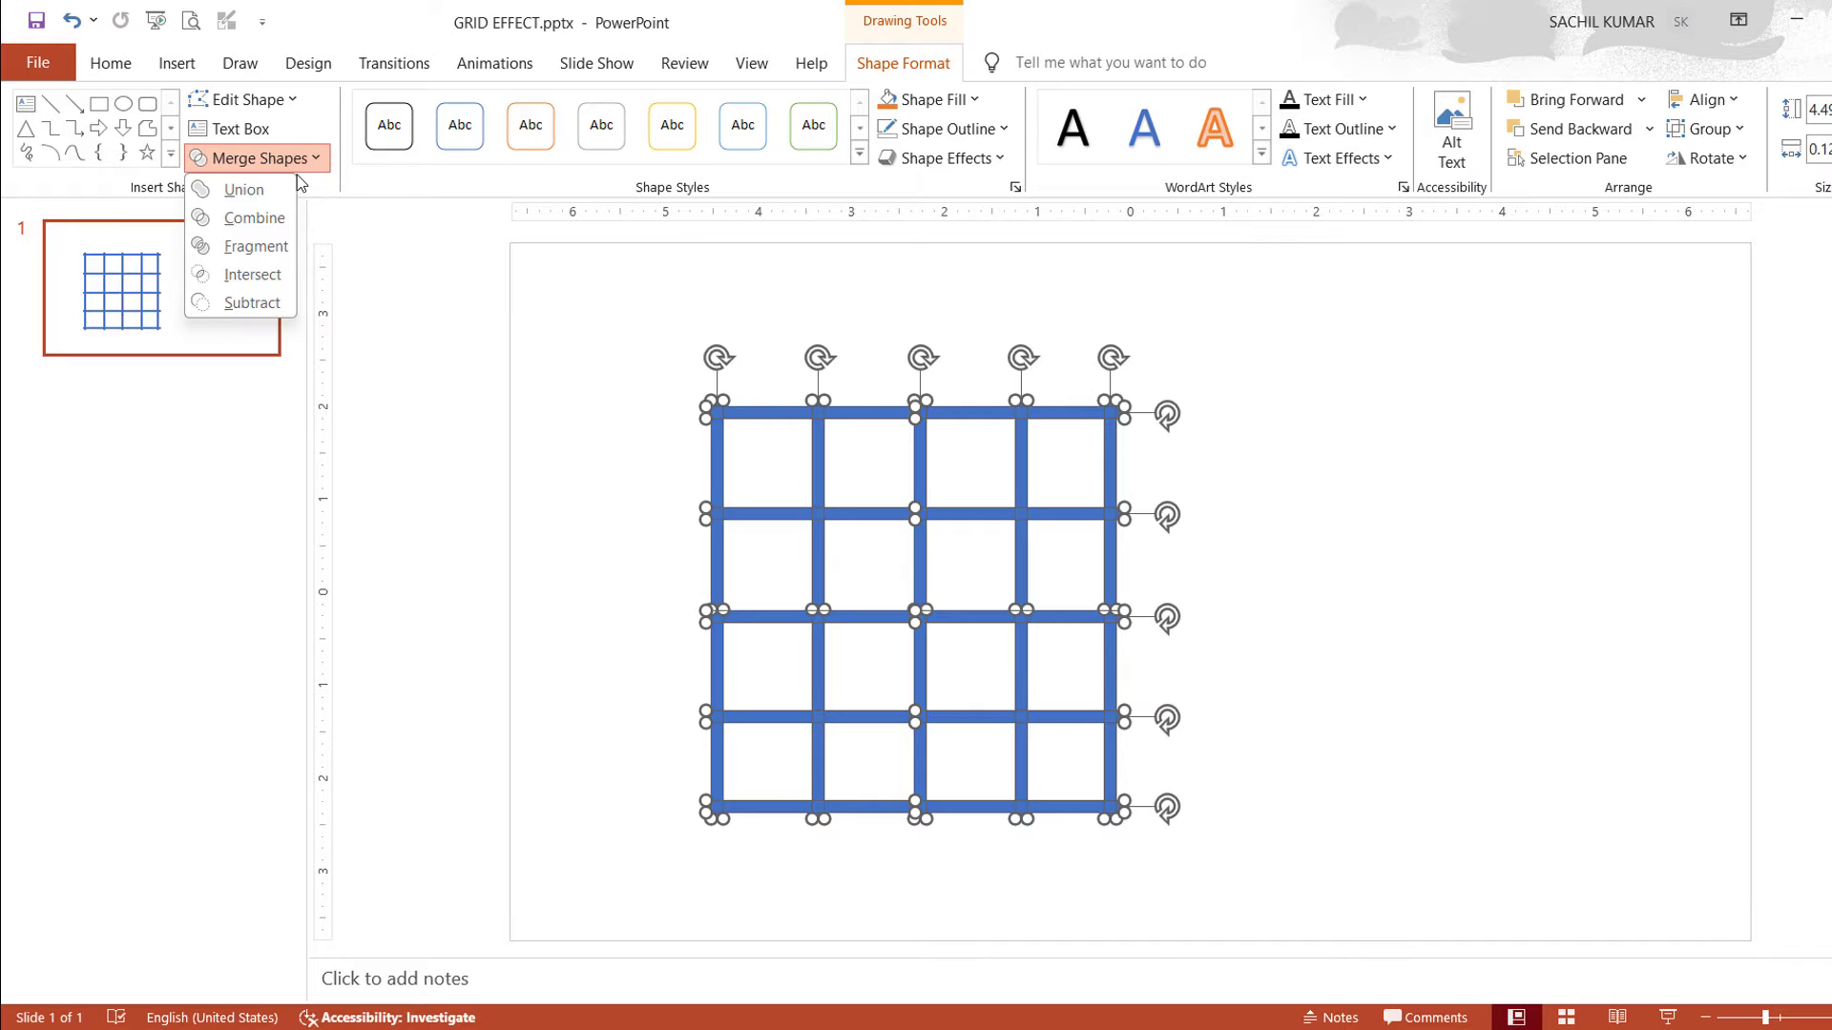
{"action": "left_click", "coordinate": [284, 181]}
{"action": "left_click", "coordinate": [1547, 611]}
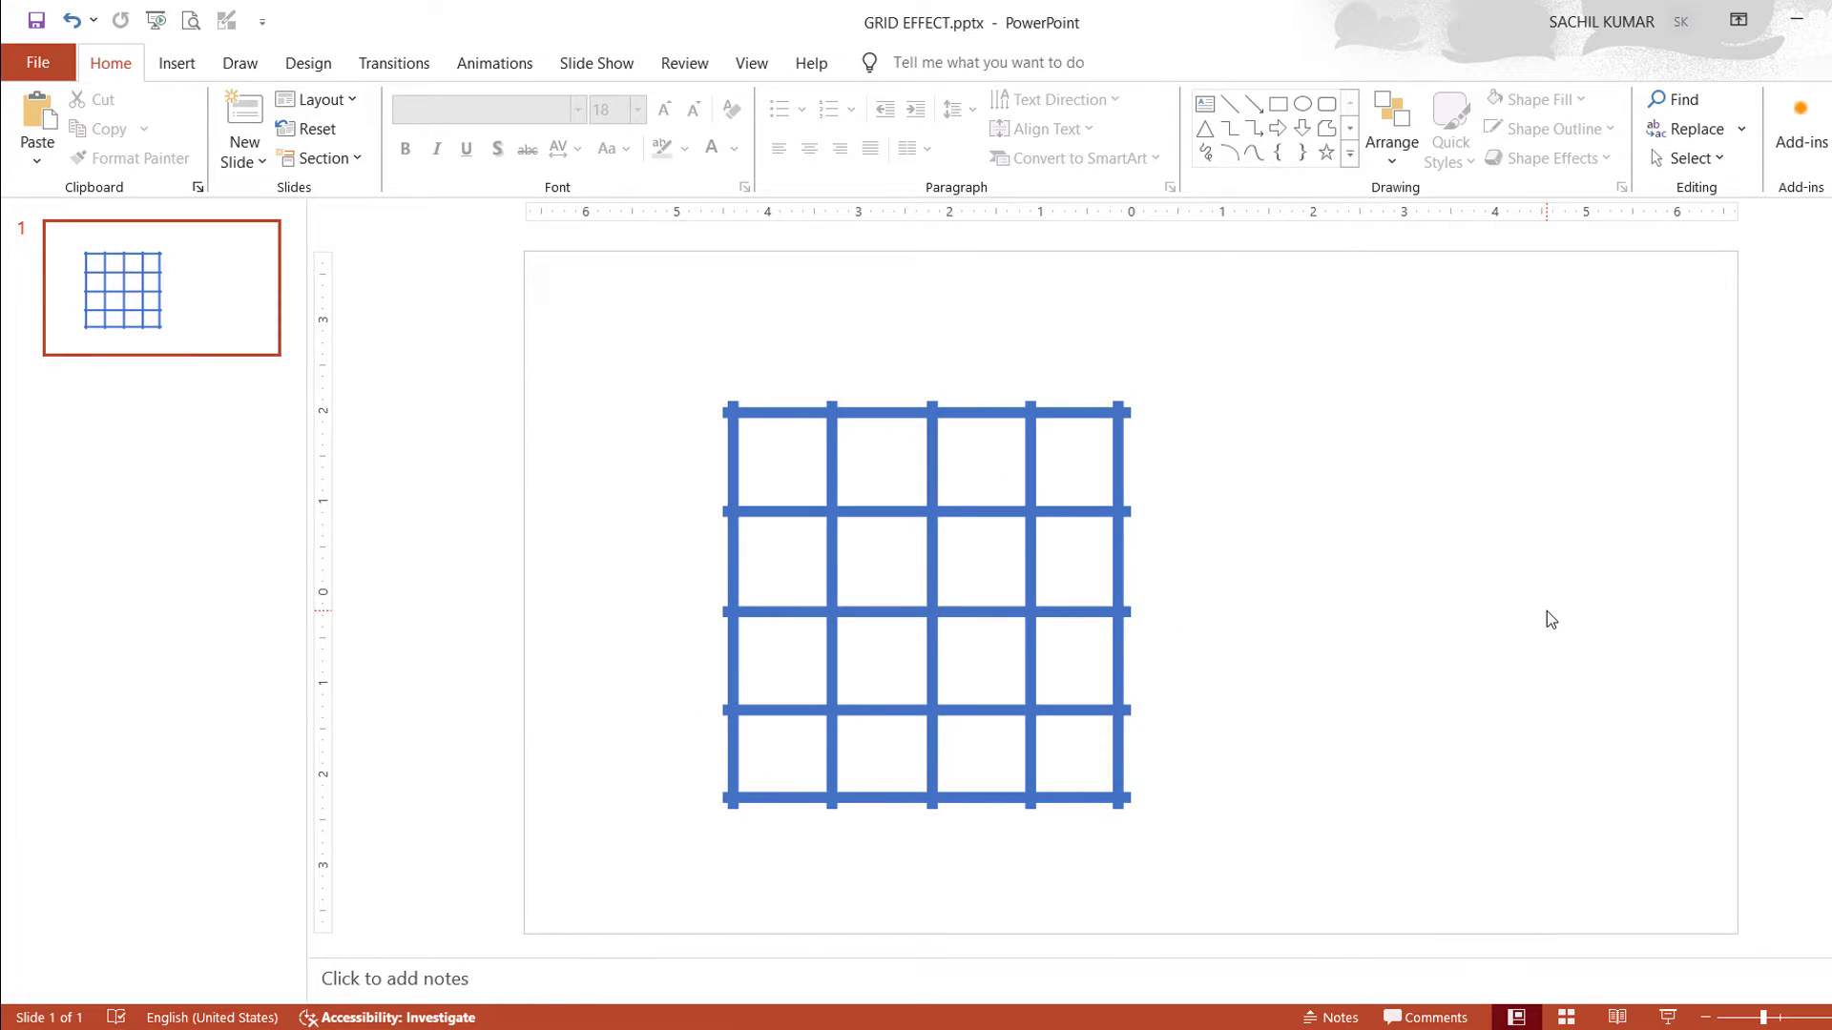
Rotate the grid 45° into a diamond, shift it right, and enlarge it past the slide edges
{"action": "scroll", "coordinate": [1547, 620], "scroll_direction": "down", "scroll_amount": 1}
{"action": "scroll", "coordinate": [1544, 611], "scroll_direction": "down", "scroll_amount": 2}
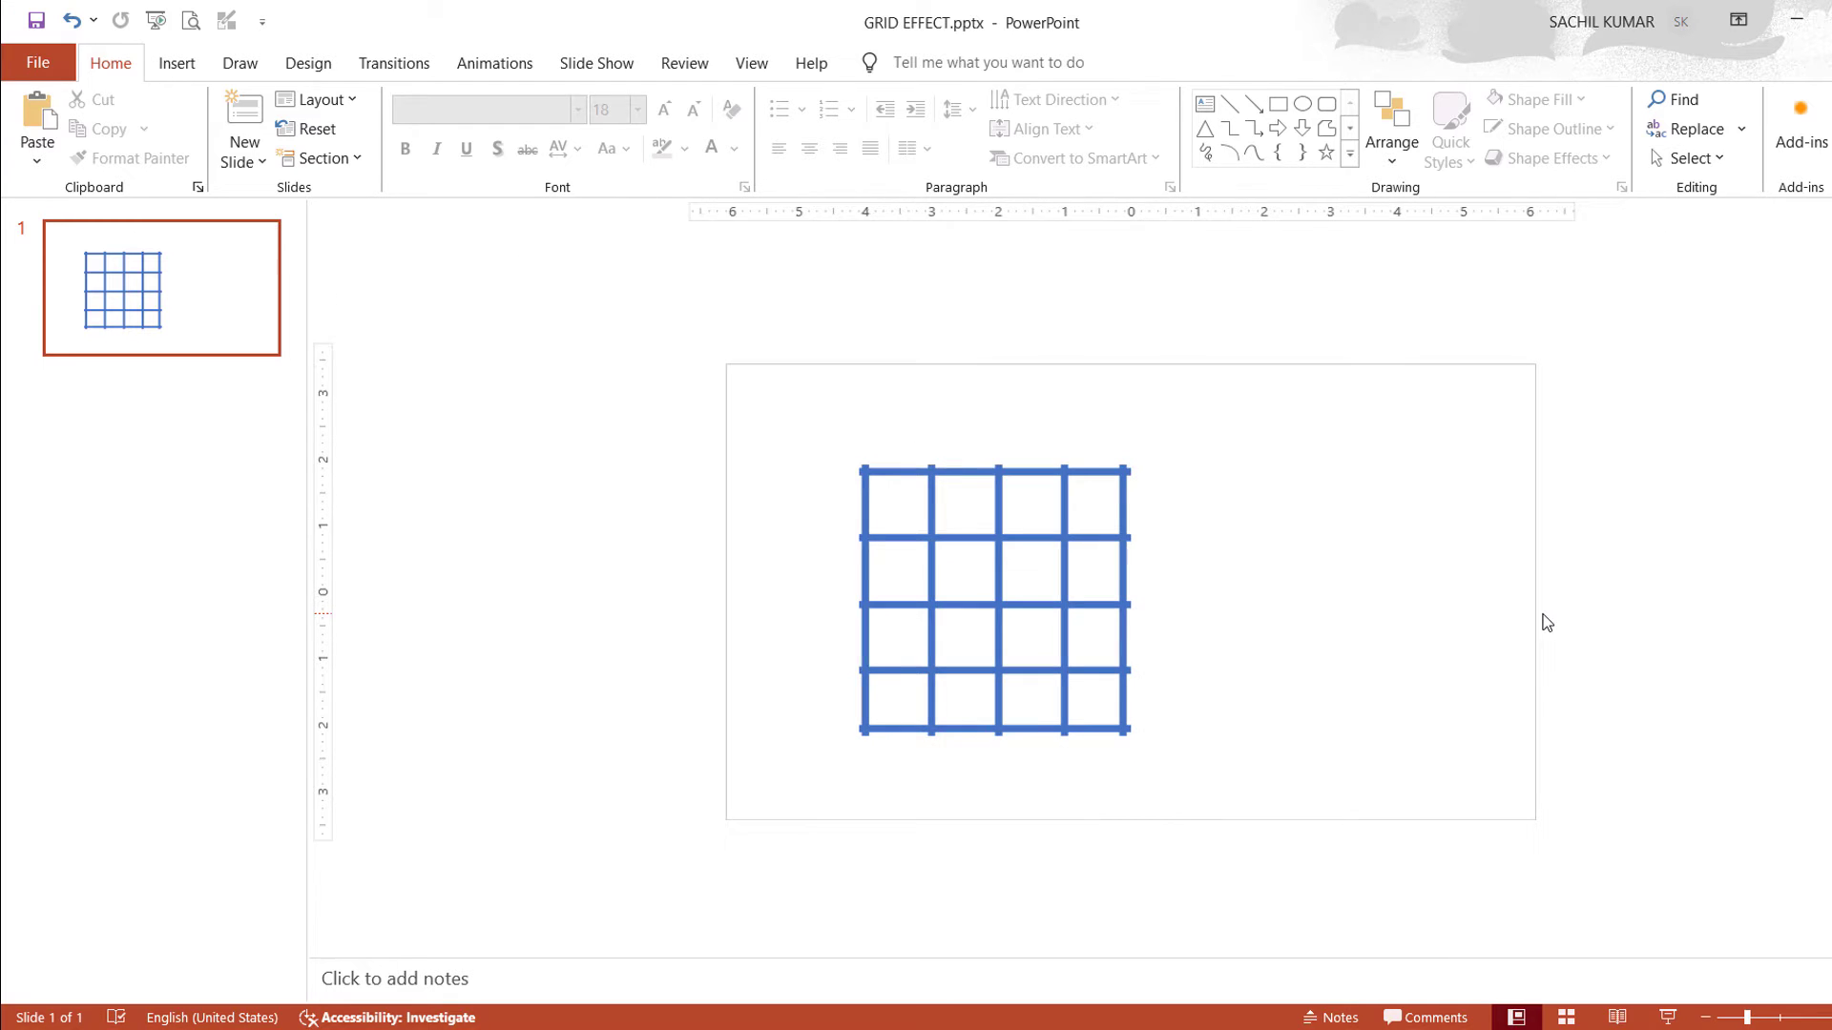
{"action": "key", "text": "ctrl+a"}
{"action": "left_click_drag", "start_coordinate": [1175, 601], "coordinate": [1153, 430]}
{"action": "left_click_drag", "start_coordinate": [1028, 580], "coordinate": [1234, 582]}
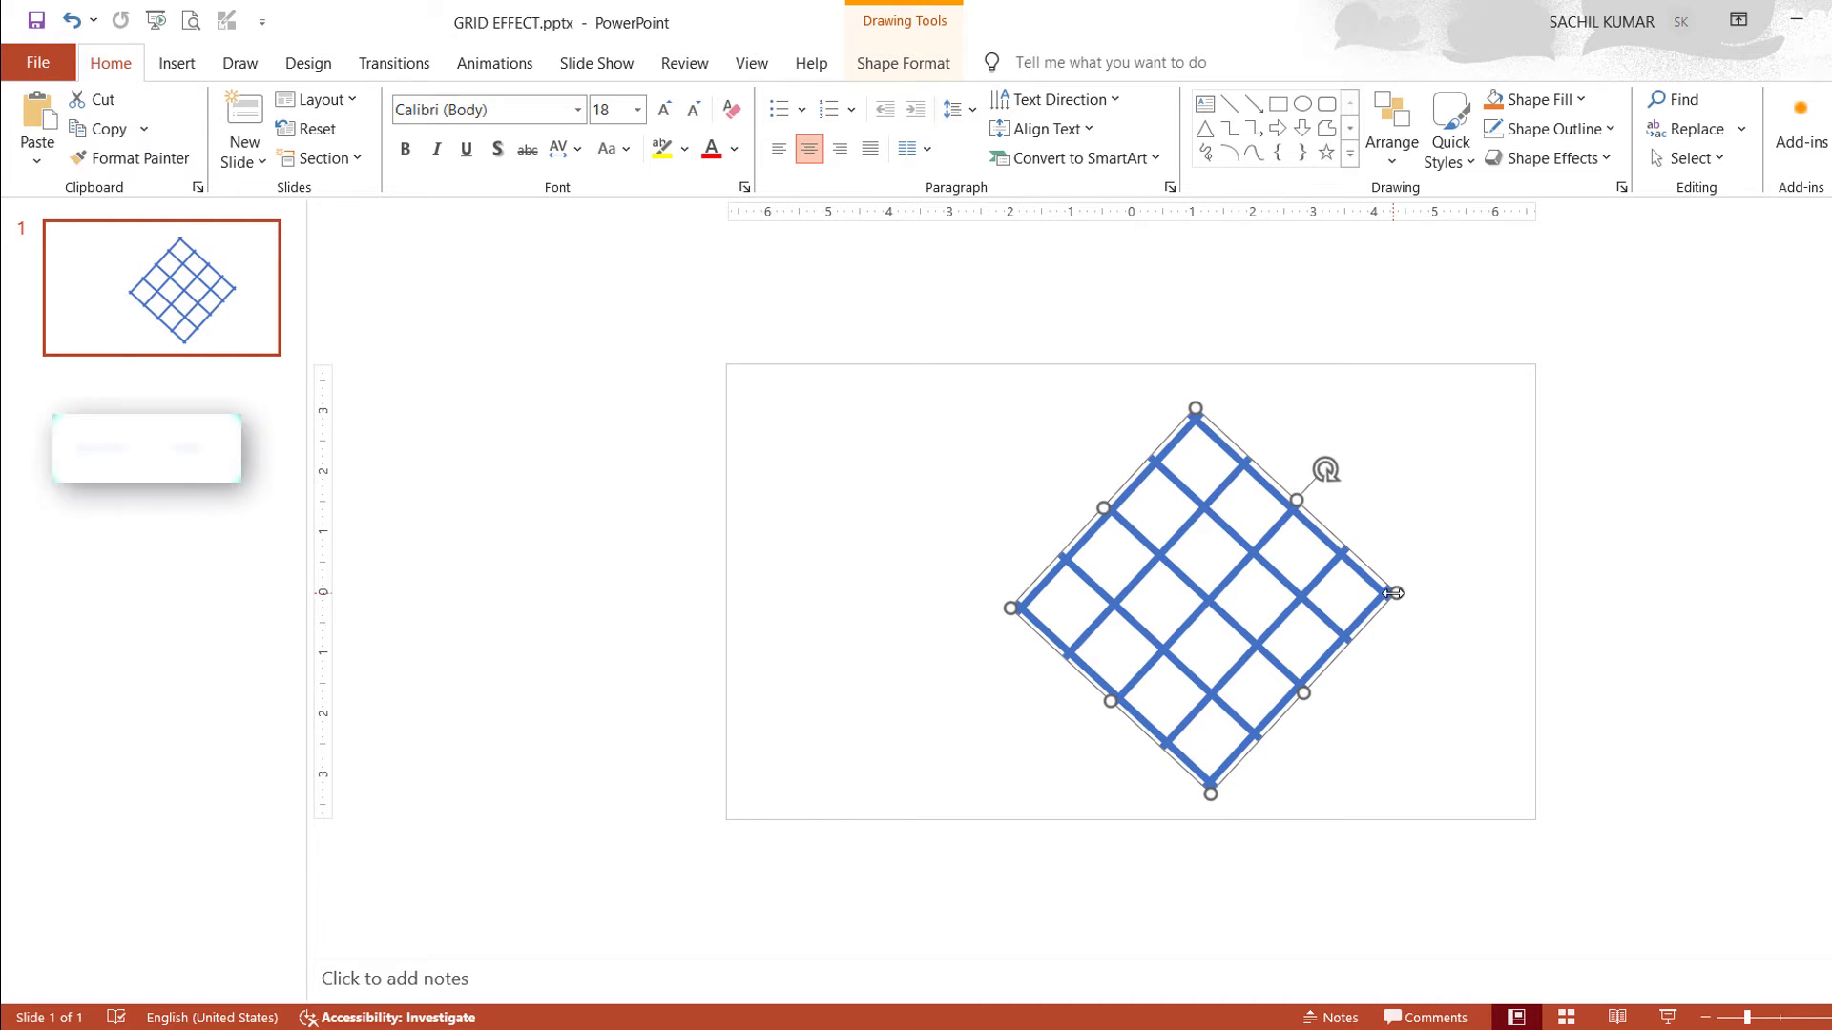
{"action": "left_click_drag", "start_coordinate": [1407, 610], "coordinate": [1827, 610]}
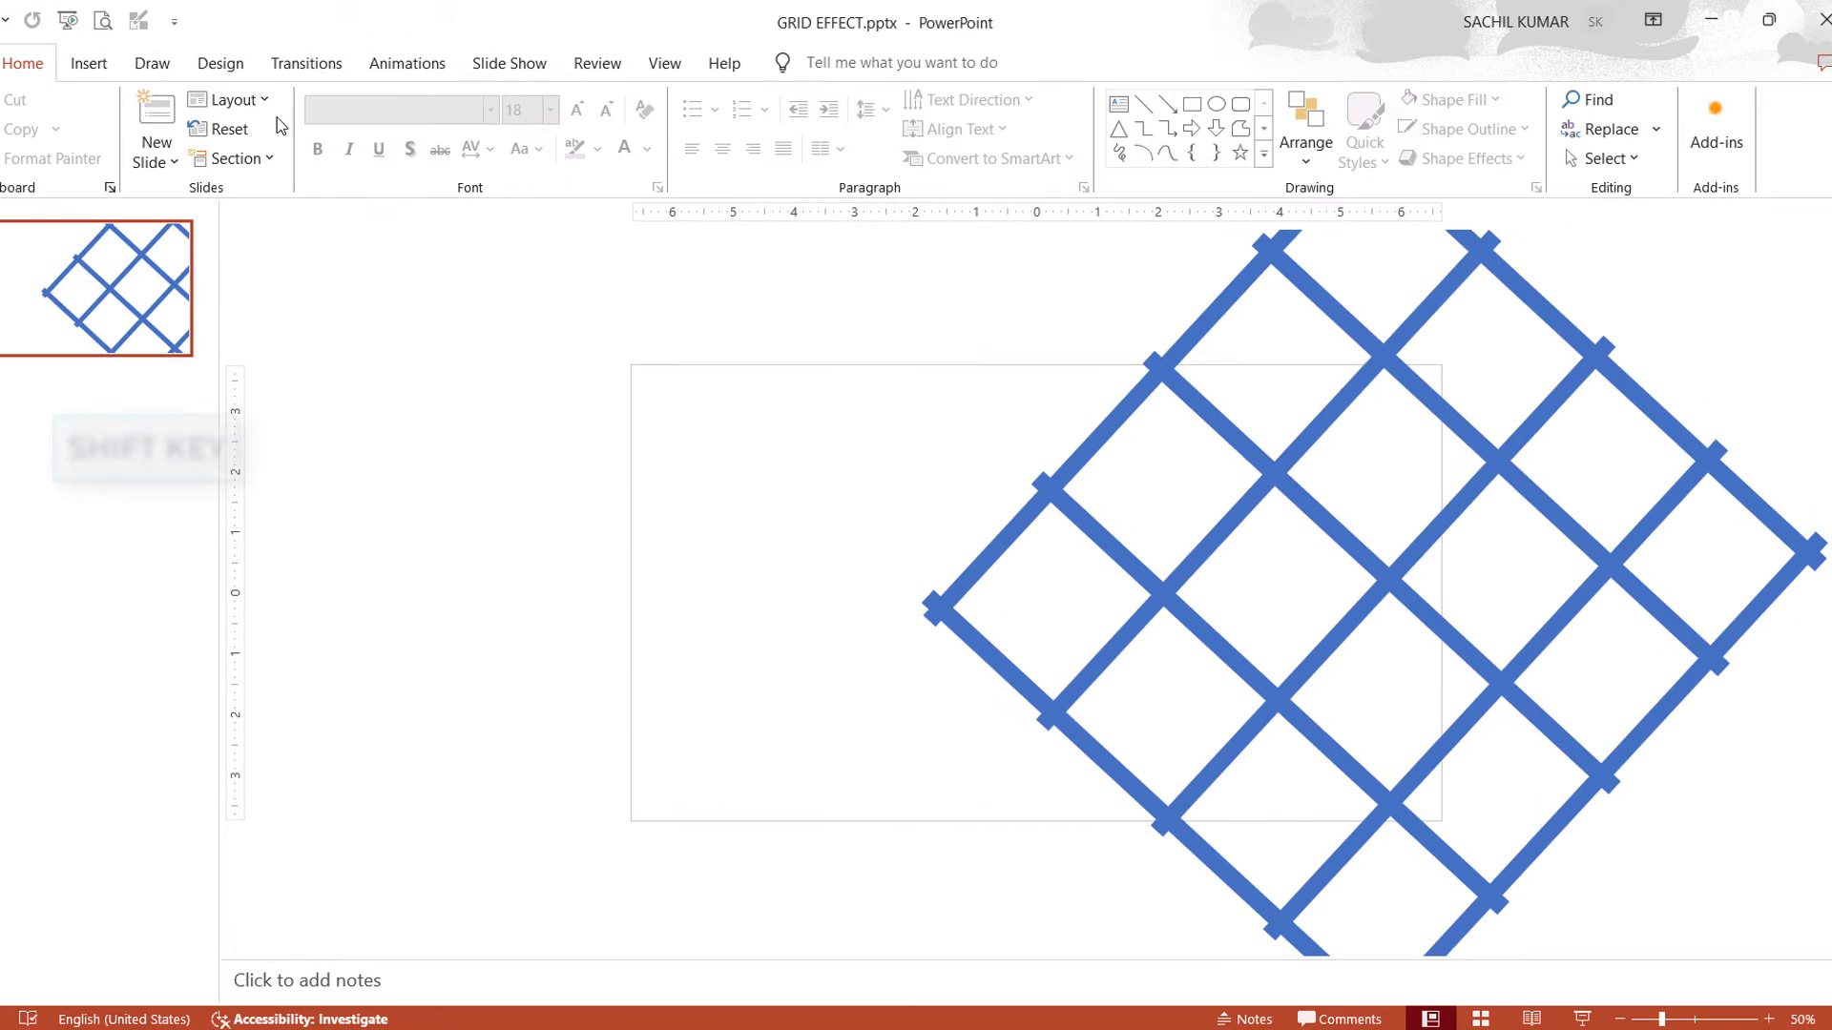
Choose a Dubai skyline photo beside the water from Online Pictures
{"action": "left_click", "coordinate": [99, 68]}
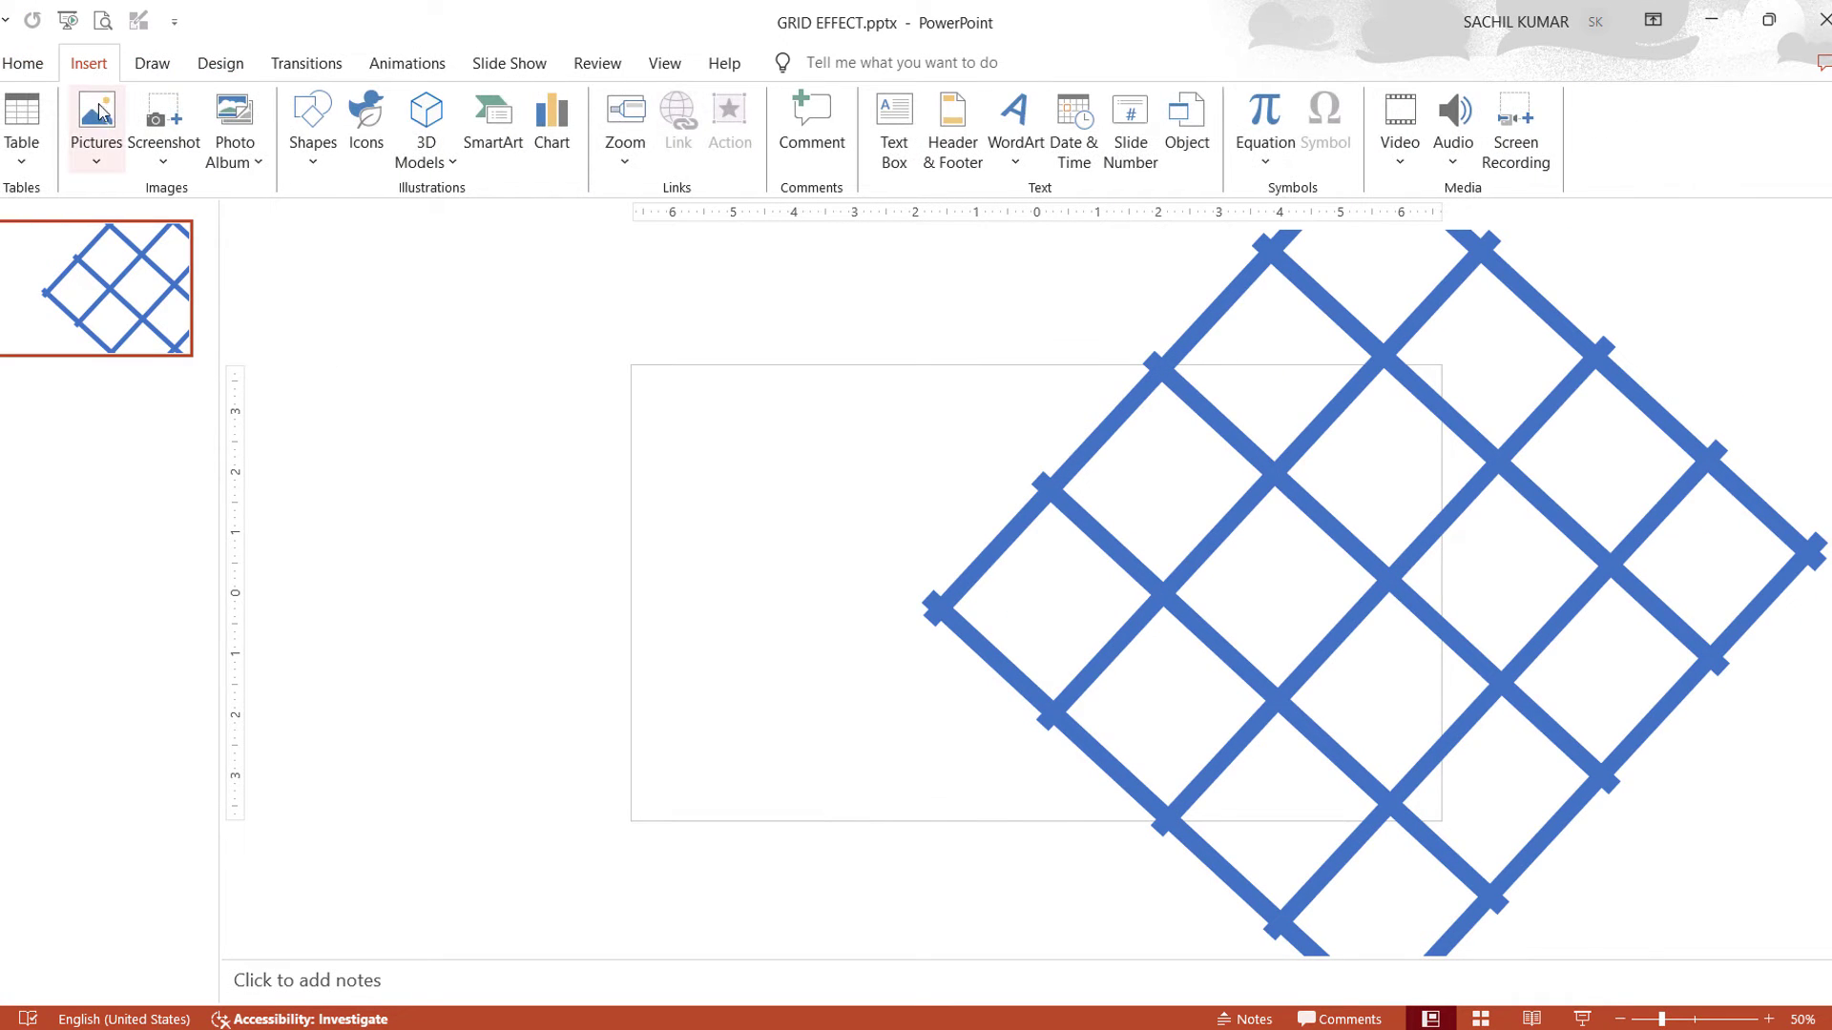
{"action": "left_click", "coordinate": [103, 162]}
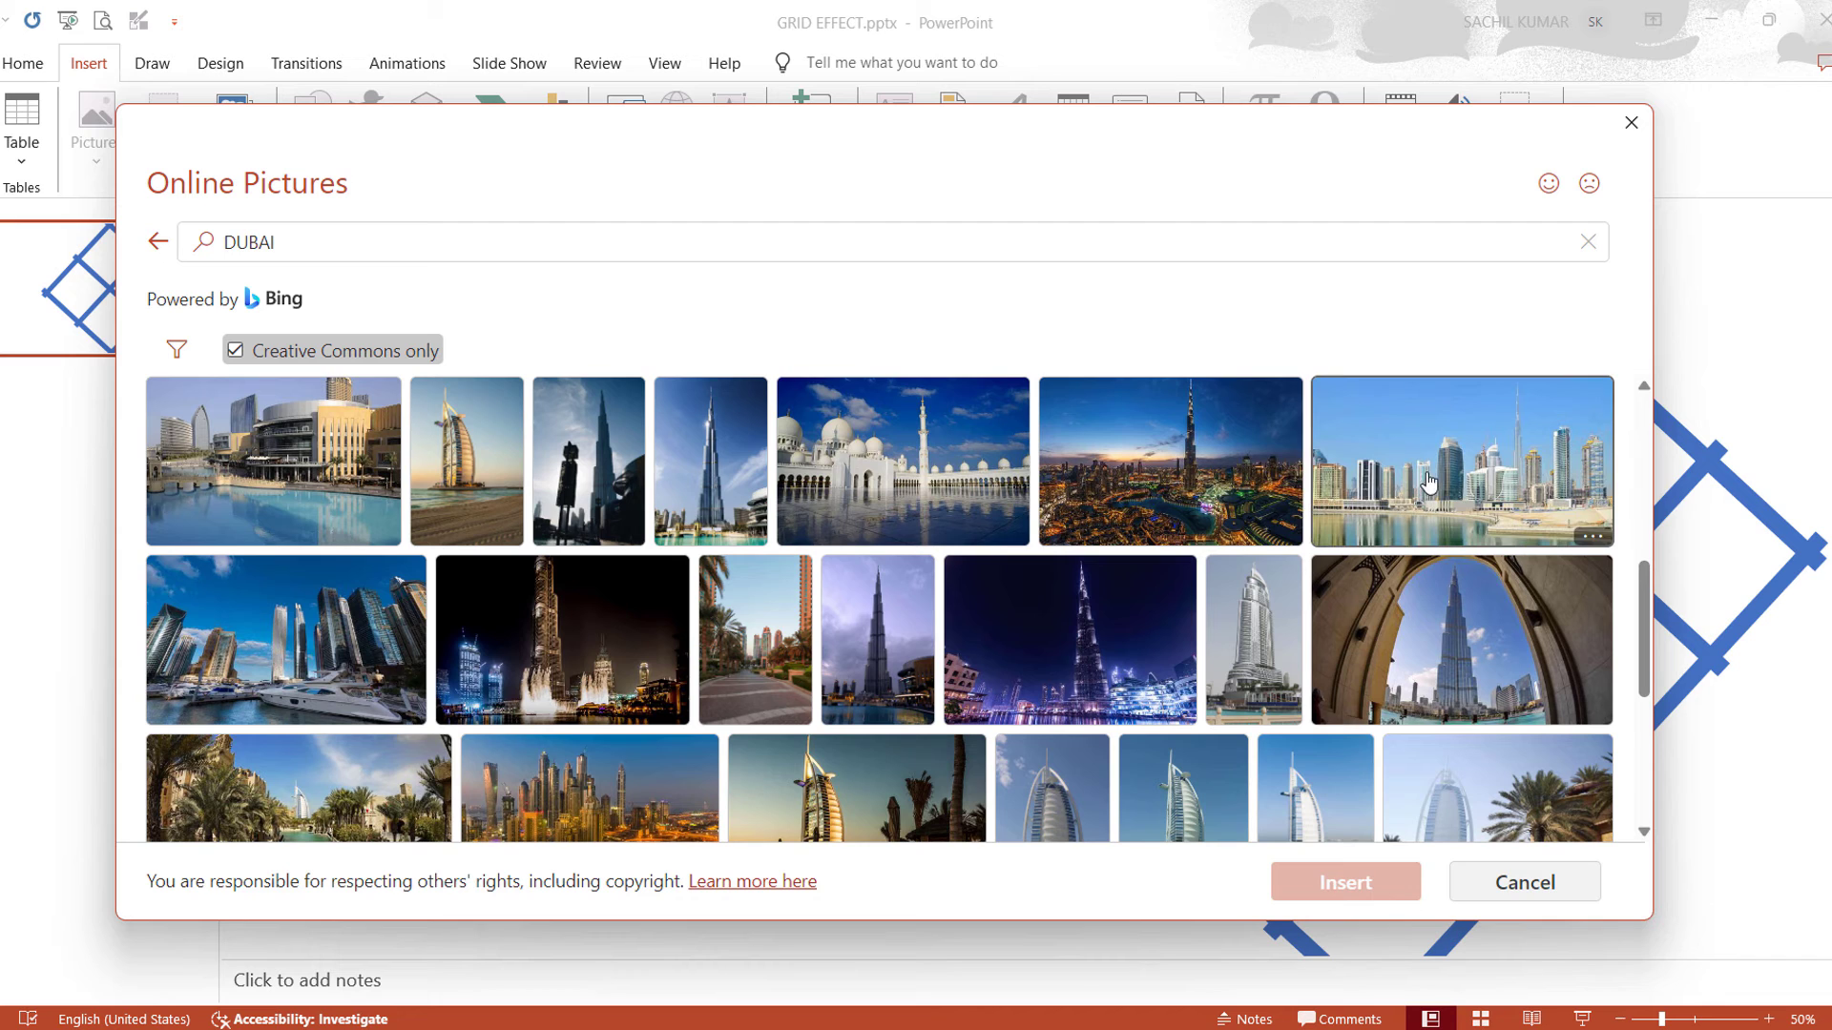
{"action": "left_click", "coordinate": [1426, 483]}
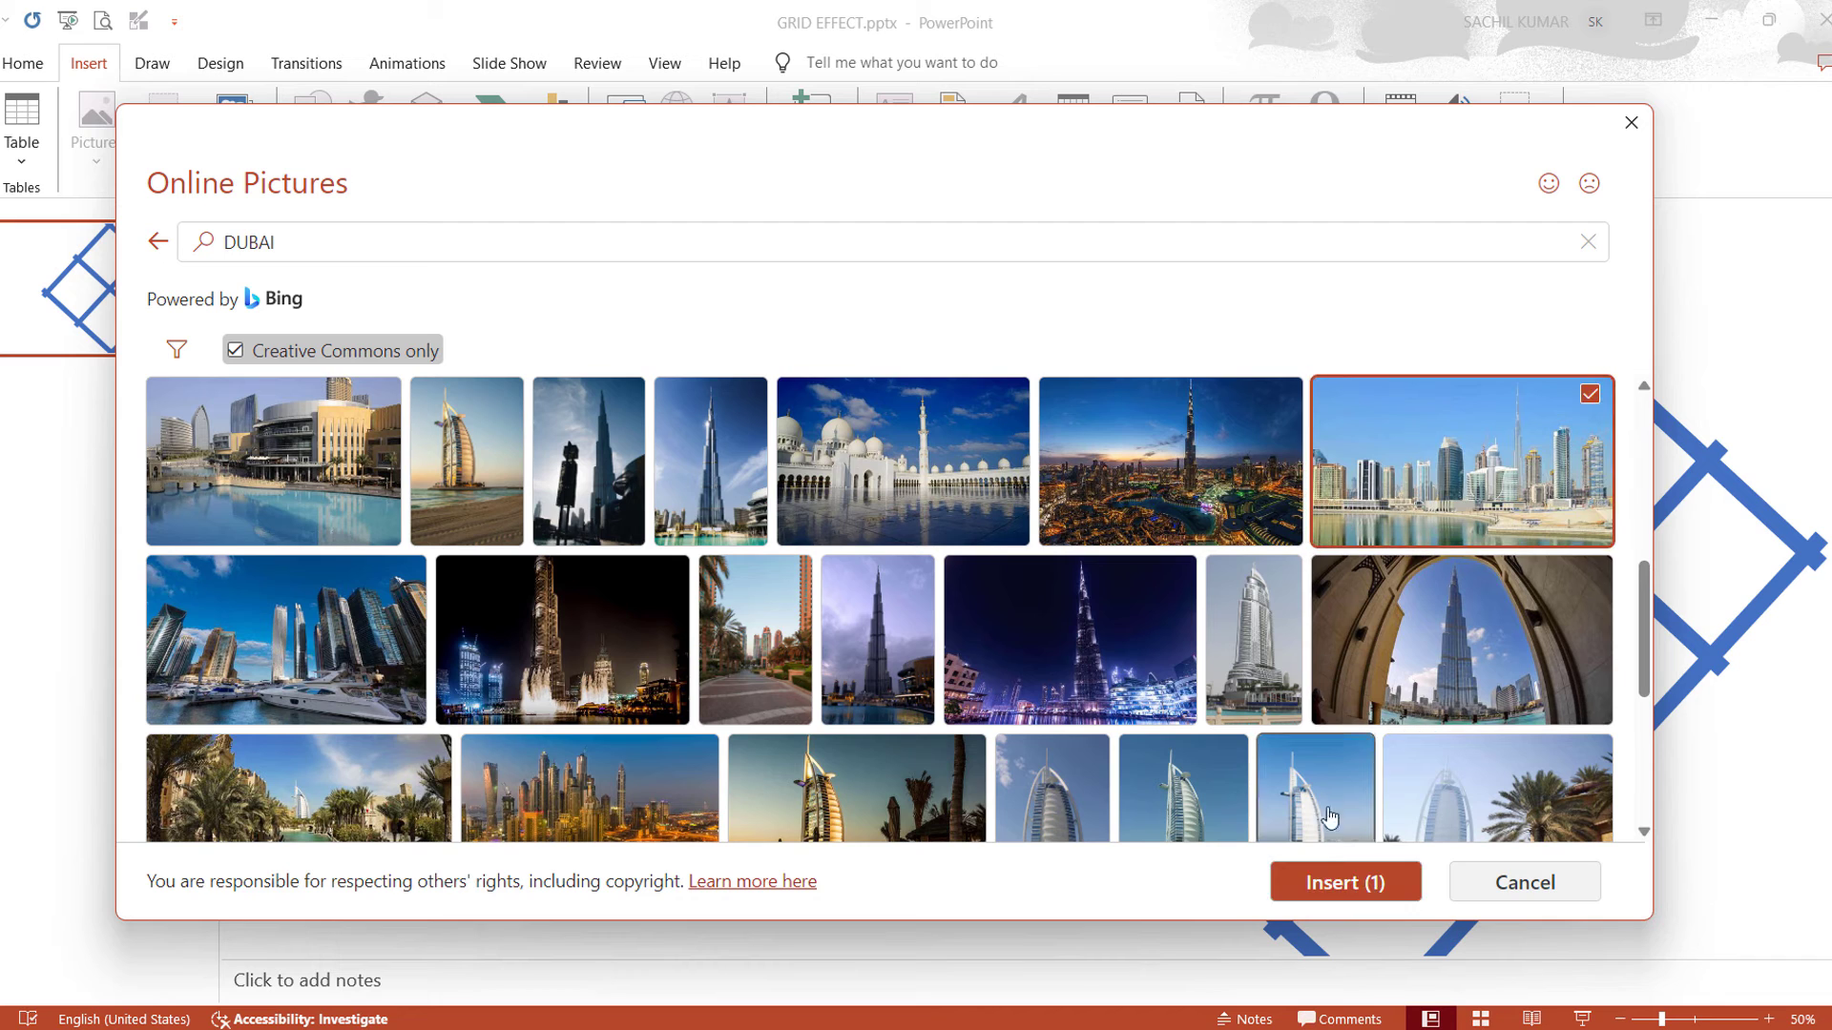
Insert the Dubai photo with Brightness 0%, Contrast +40%, and send it behind the grid
{"action": "left_click", "coordinate": [1348, 884]}
{"action": "left_click", "coordinate": [59, 133]}
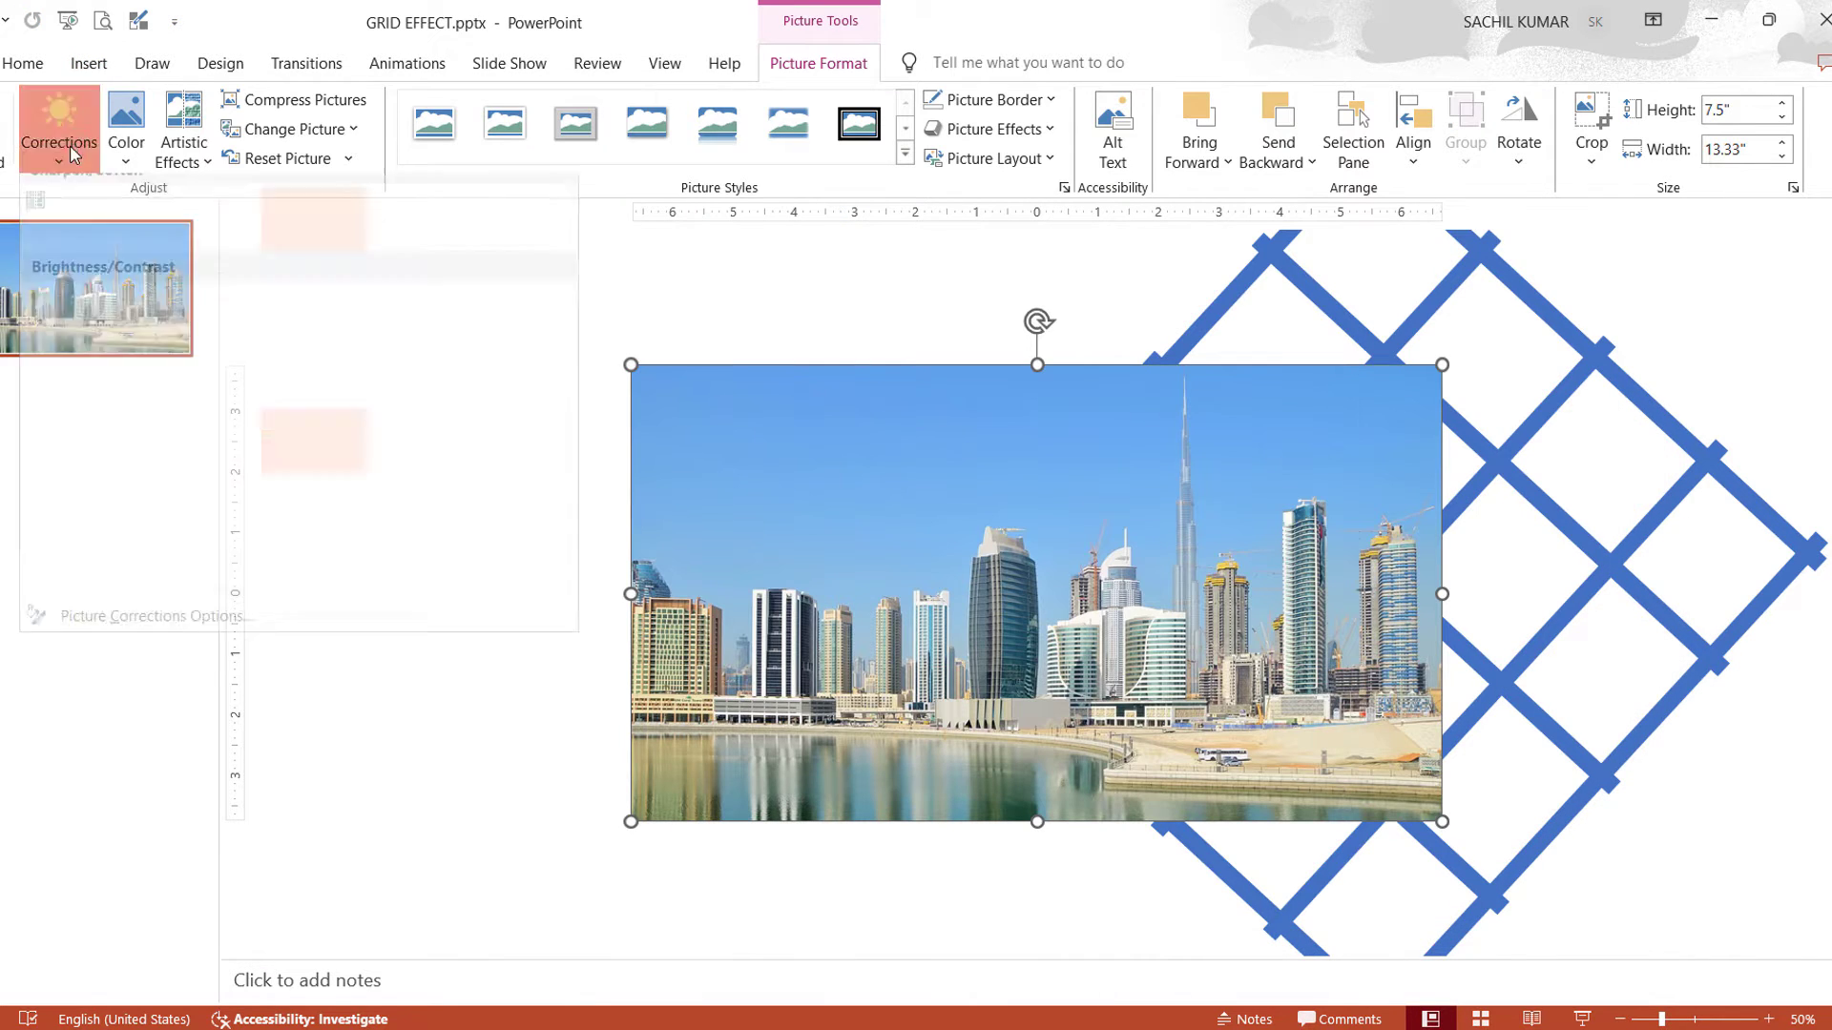
{"action": "left_click", "coordinate": [313, 599]}
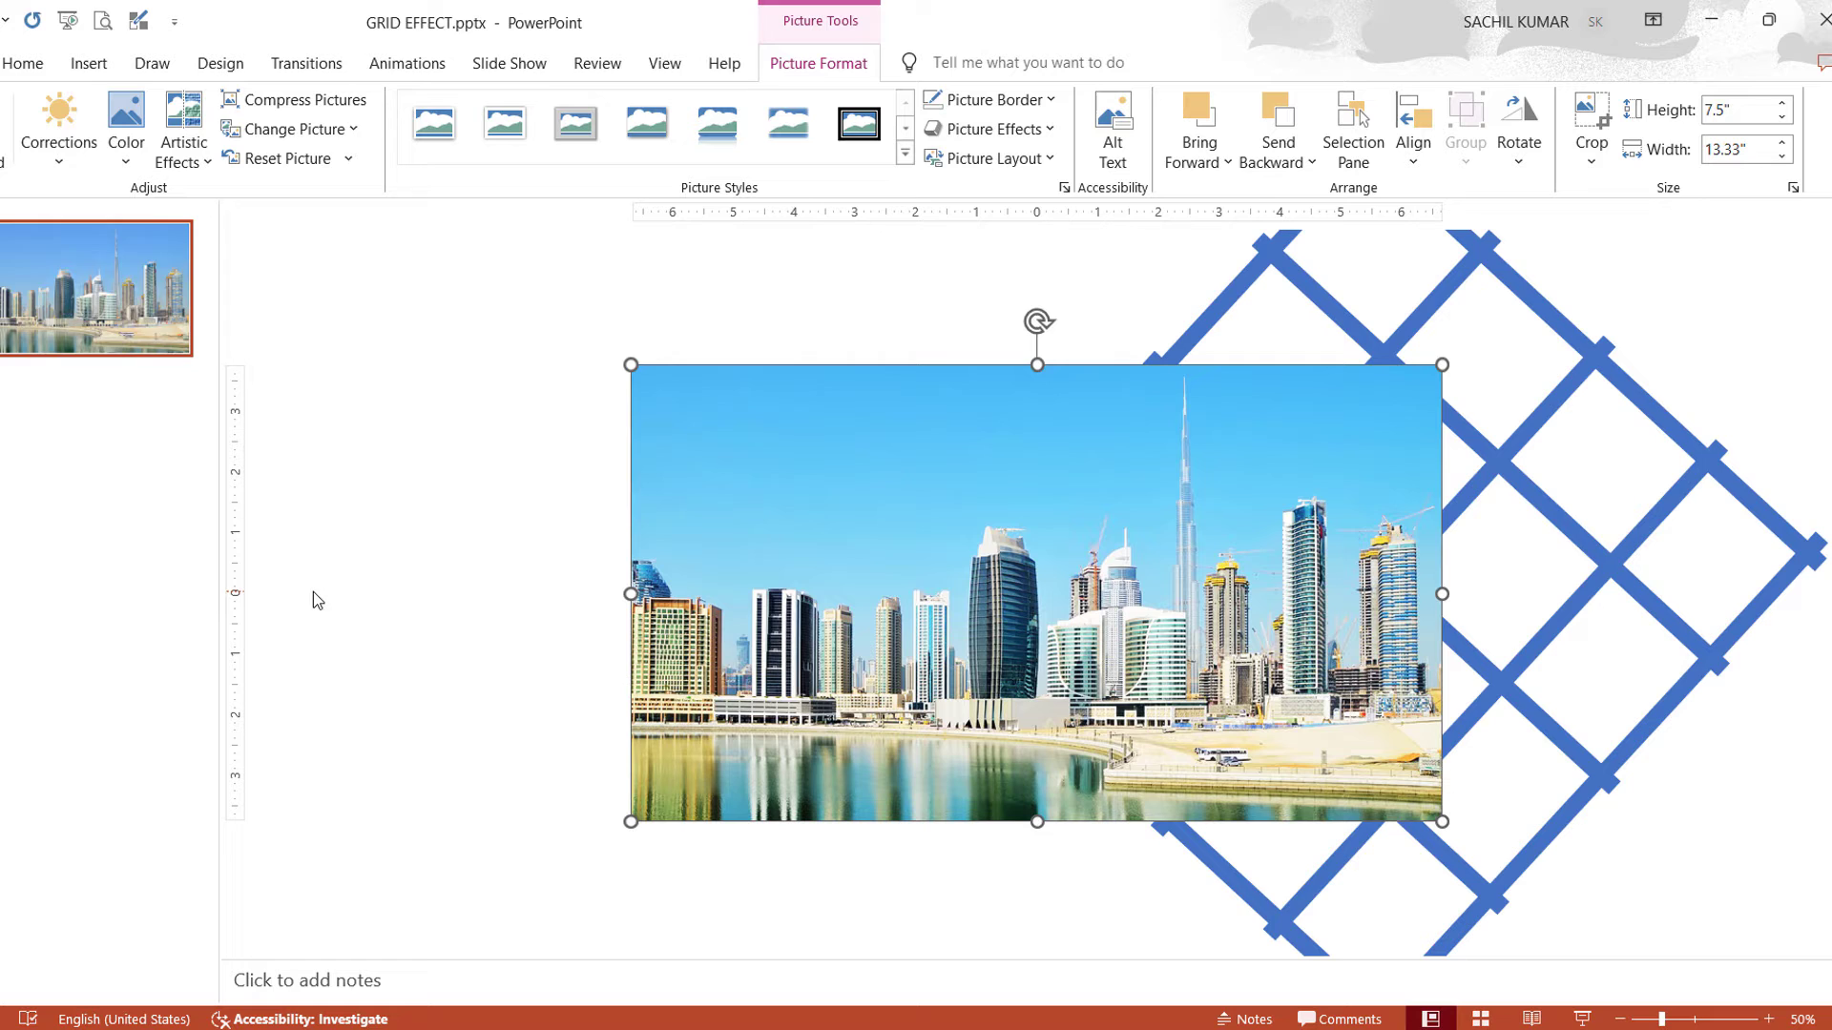
{"action": "right_click", "coordinate": [708, 464]}
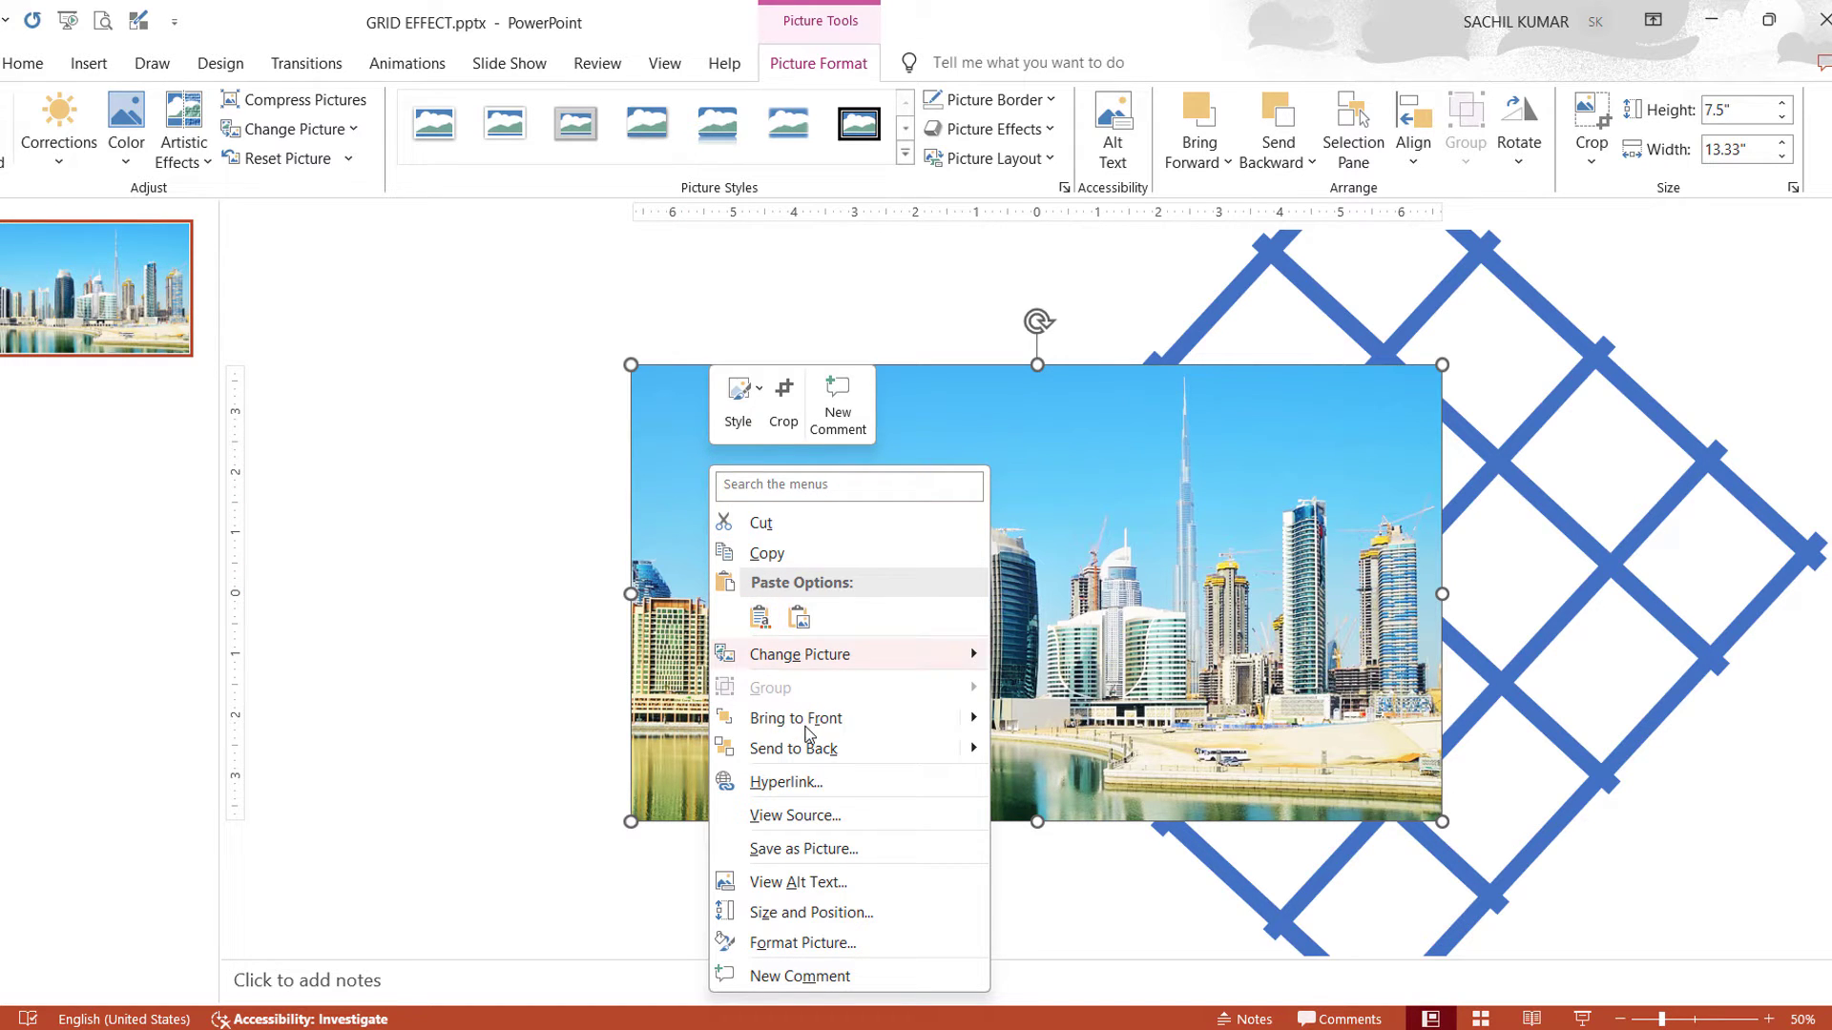
{"action": "left_click", "coordinate": [845, 754]}
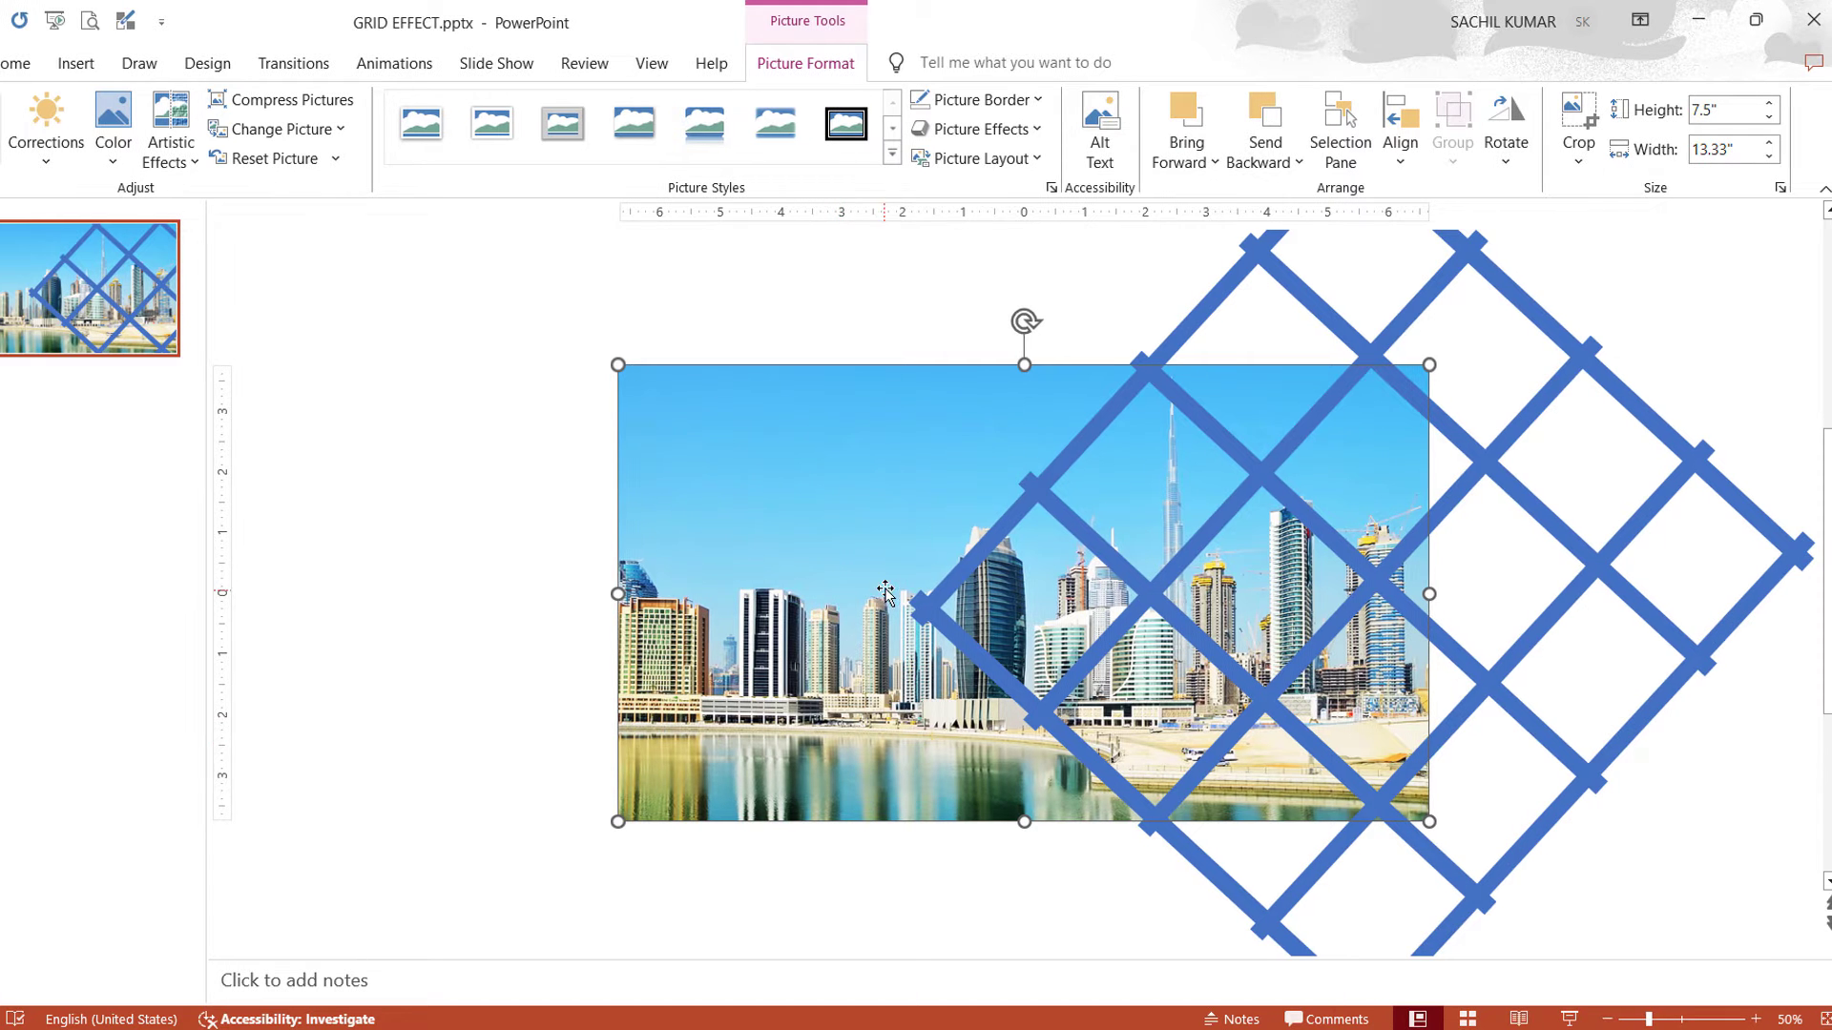
Select the photo together with the diamond grid and apply Merge Shapes > Fragment
{"action": "left_click", "coordinate": [1013, 513], "text": "shift"}
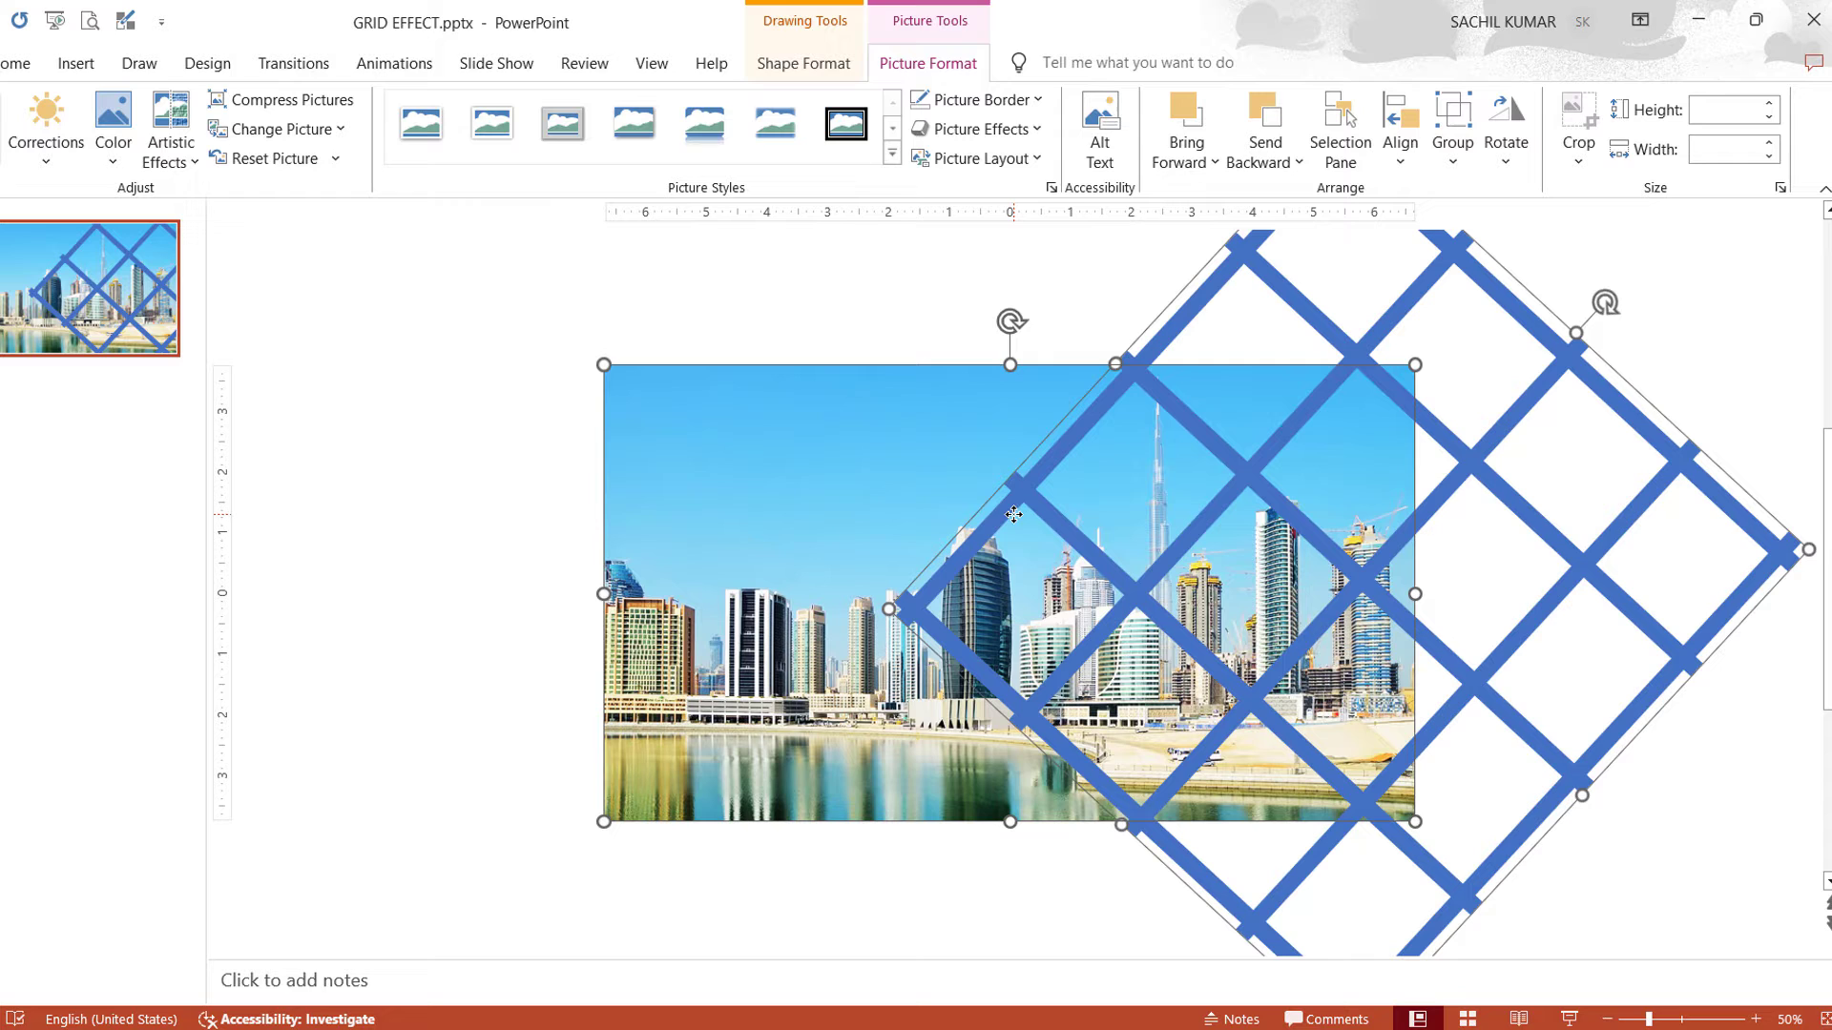
{"action": "left_click", "coordinate": [818, 65]}
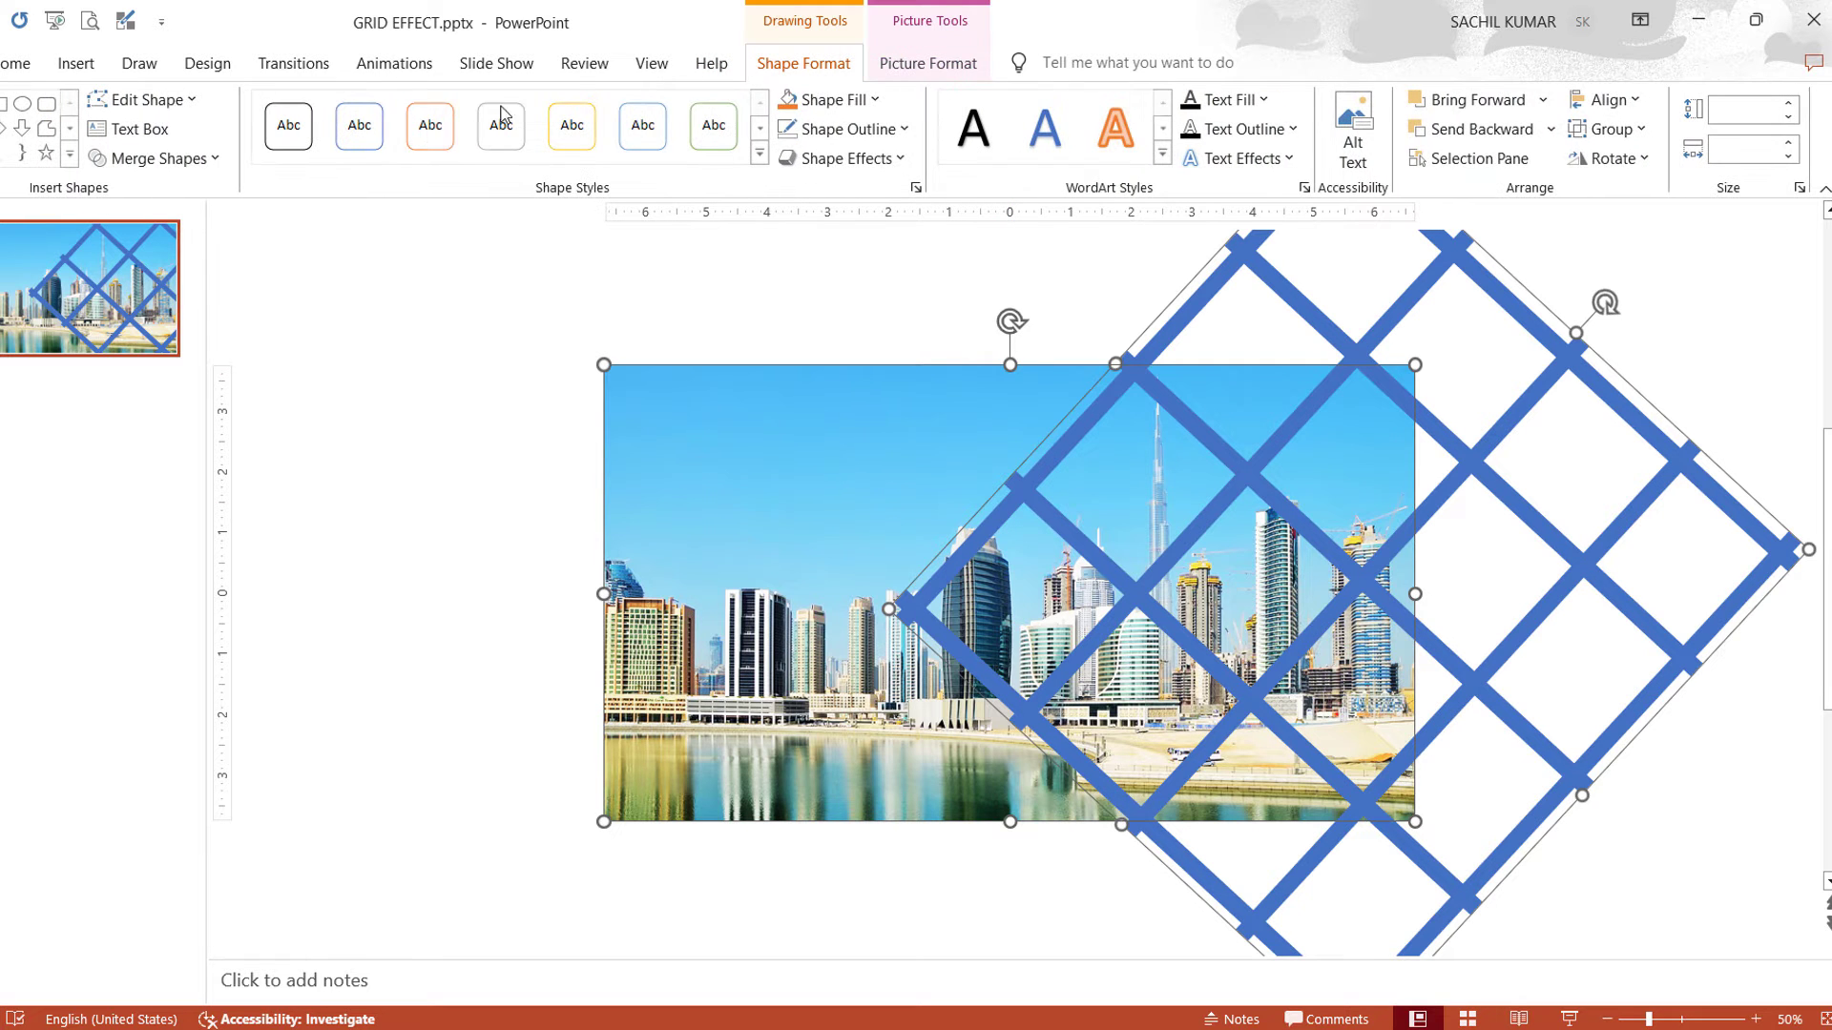
{"action": "left_click", "coordinate": [213, 160]}
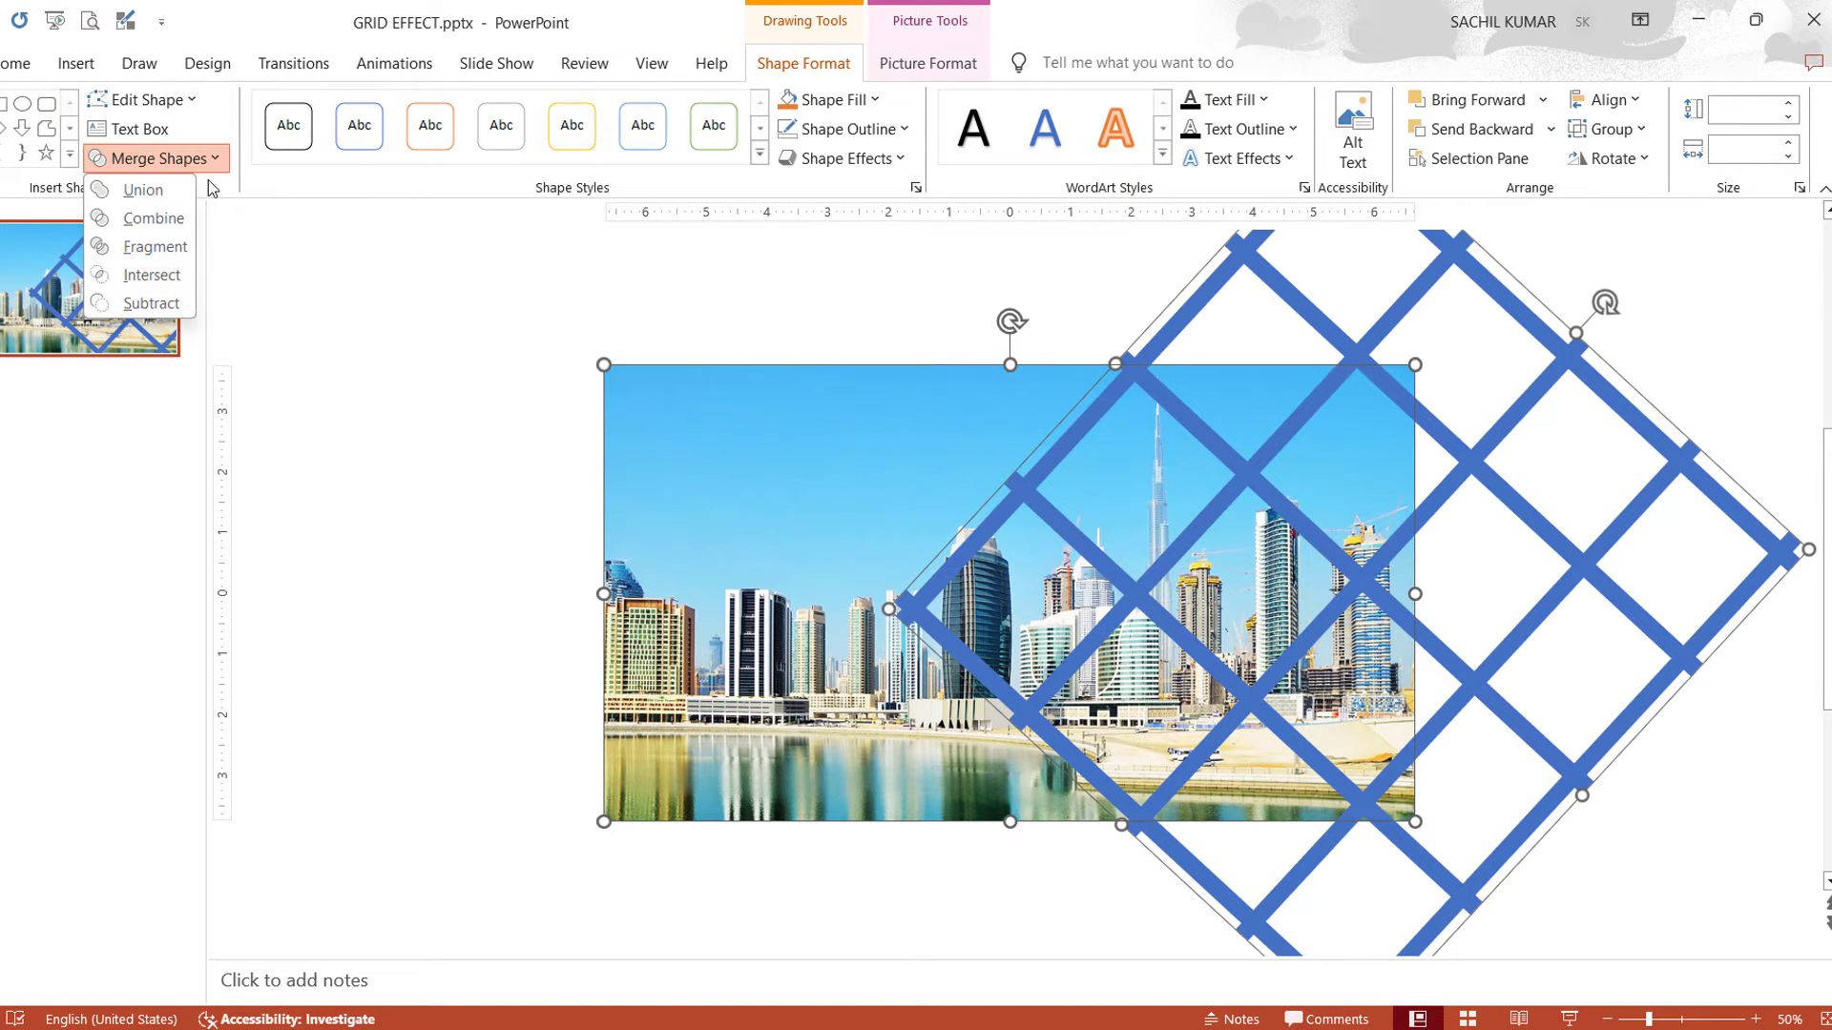
{"action": "left_click", "coordinate": [155, 246]}
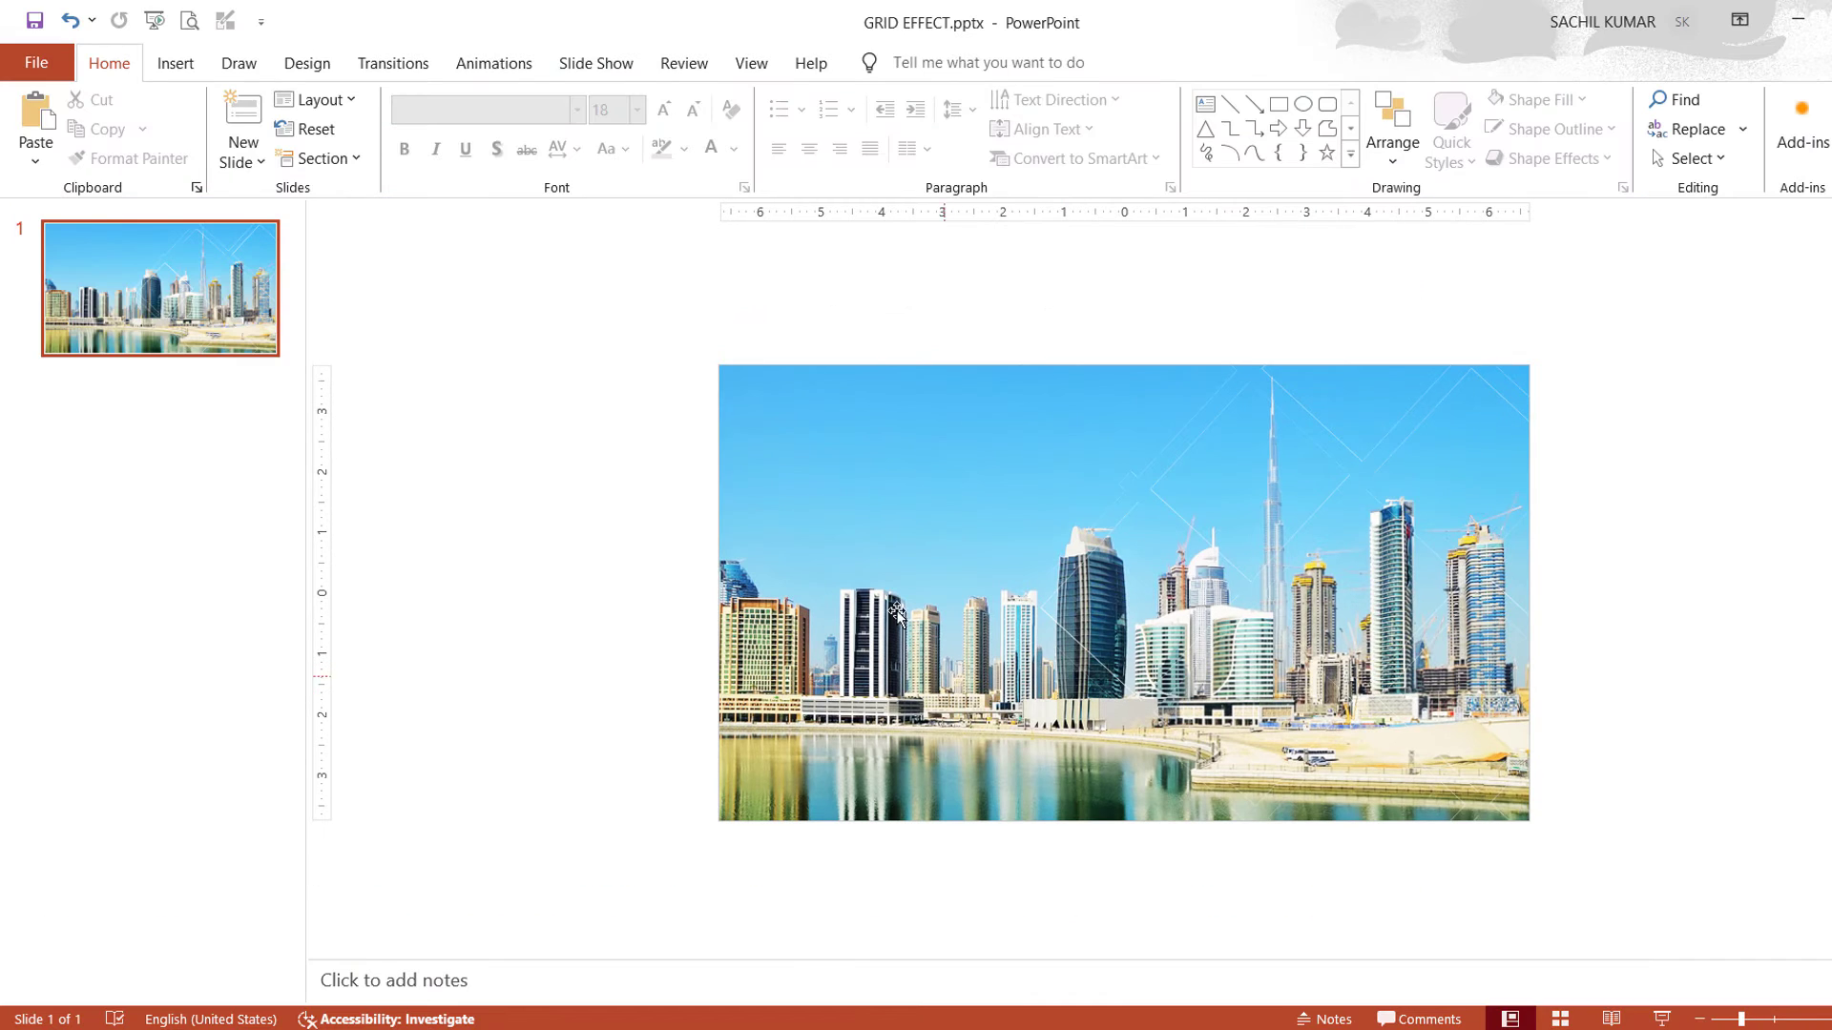
Delete the left and large outer photo fragments, then cut all the diamond tiles
{"action": "left_click", "coordinate": [829, 490]}
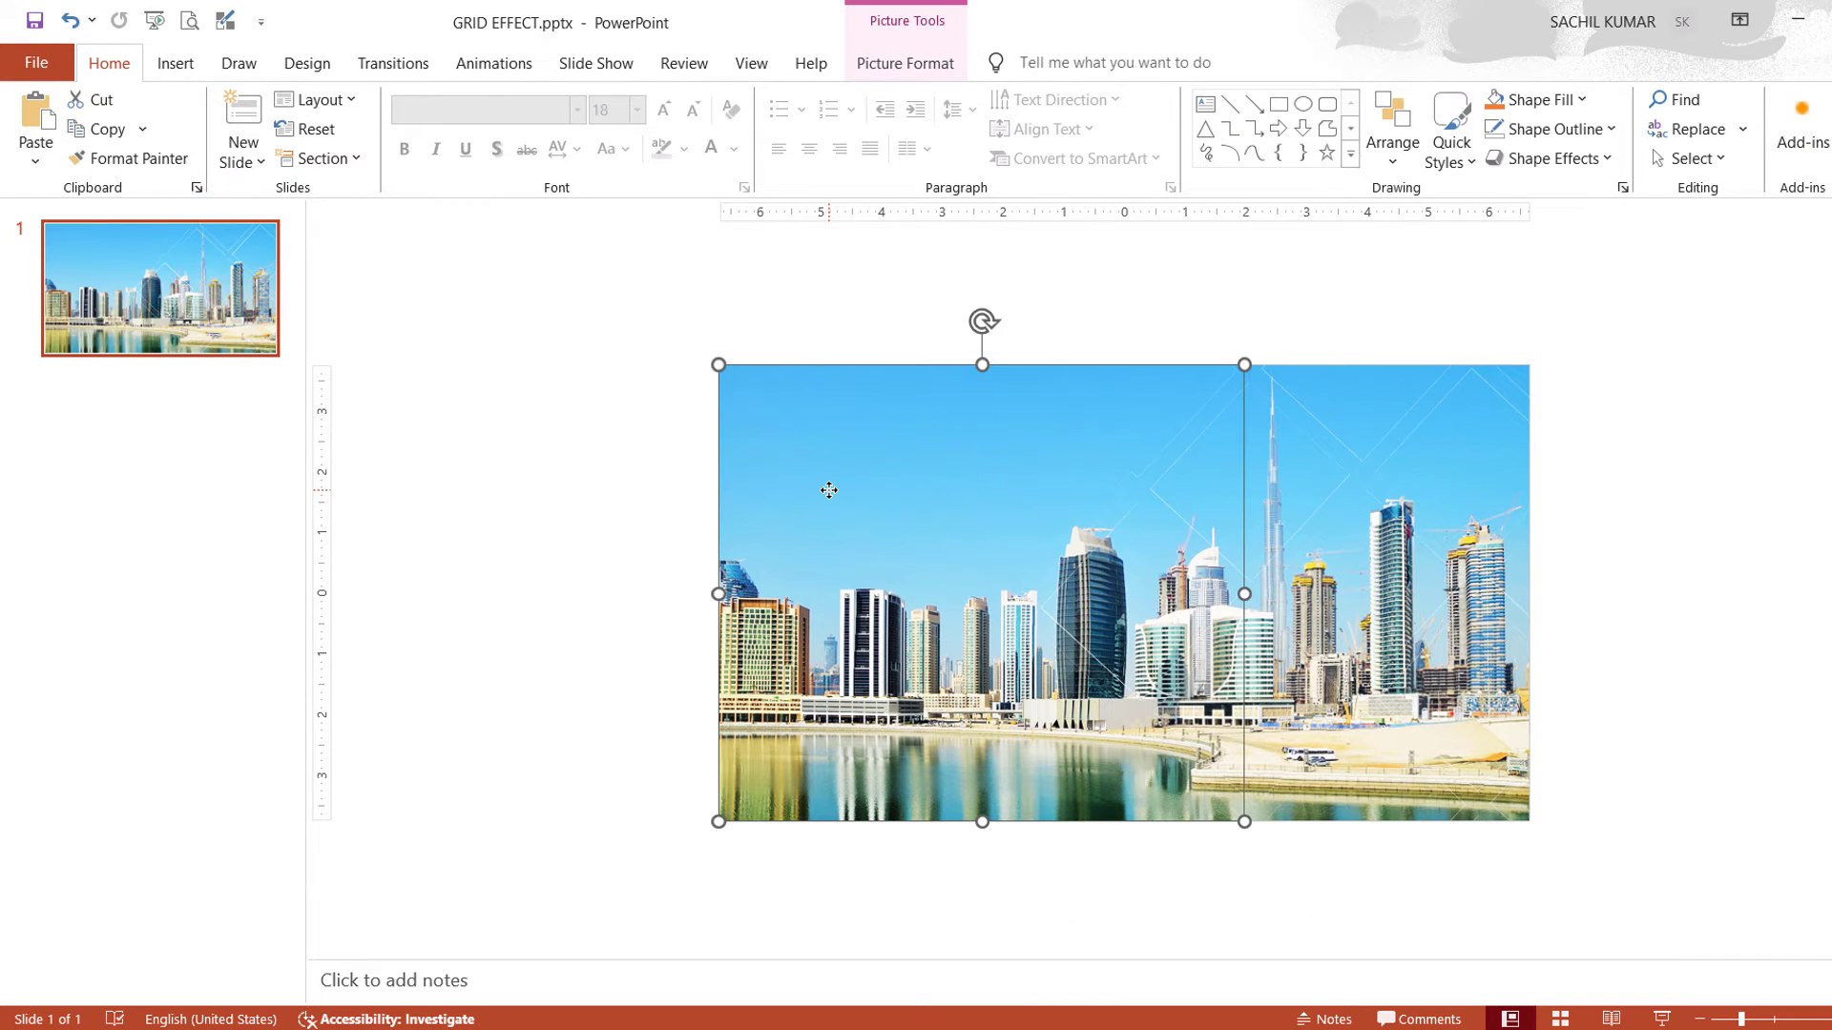
{"action": "key", "text": "Delete"}
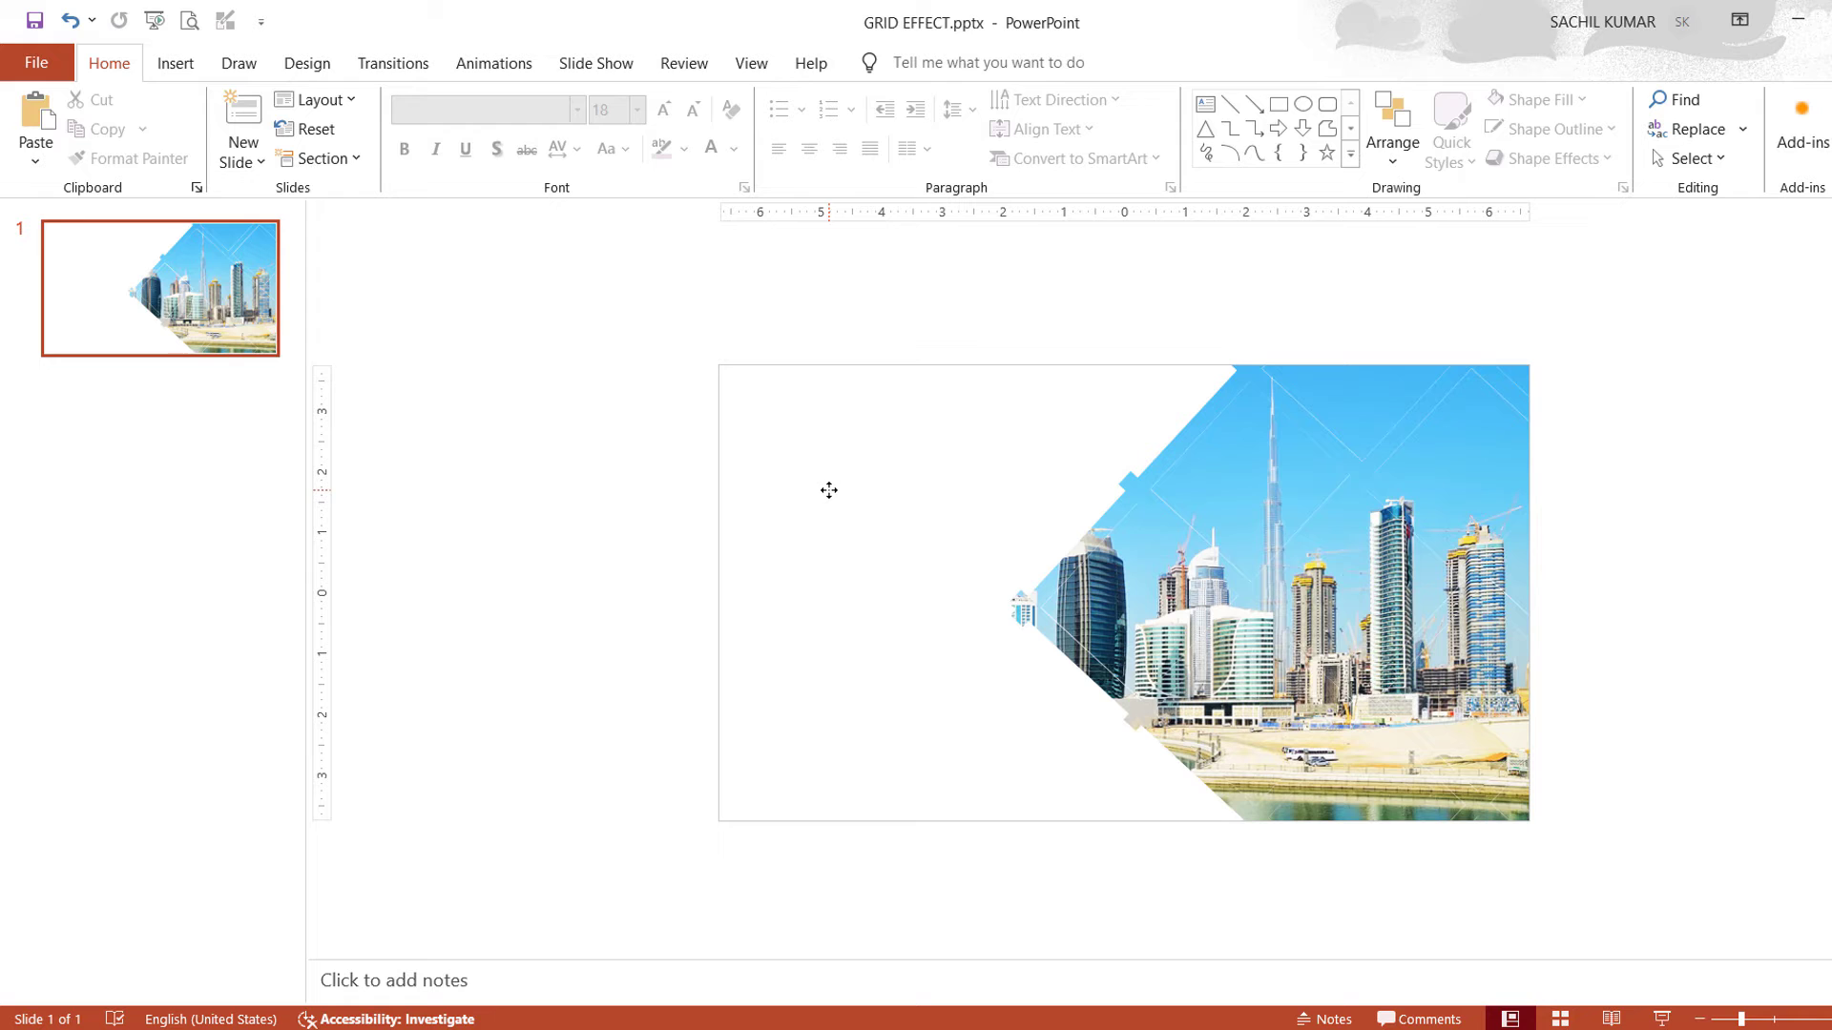
{"action": "left_click", "coordinate": [1022, 608]}
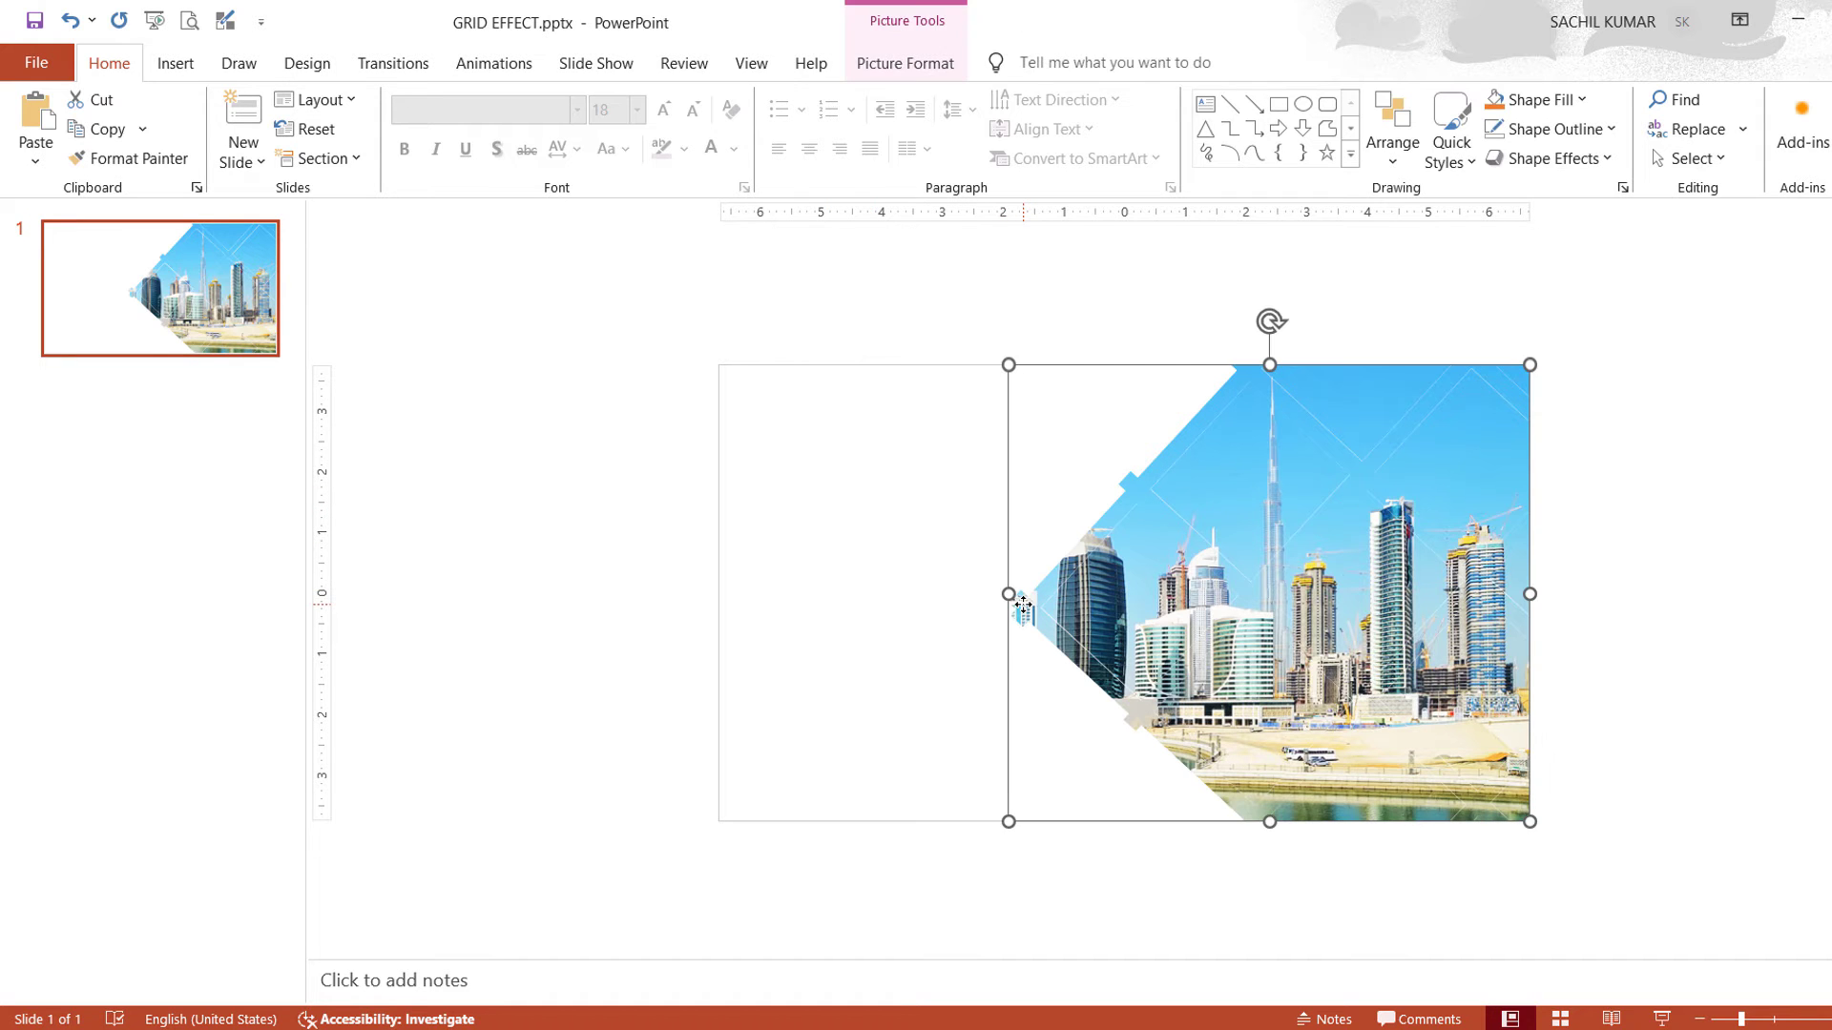
{"action": "key", "text": "Delete"}
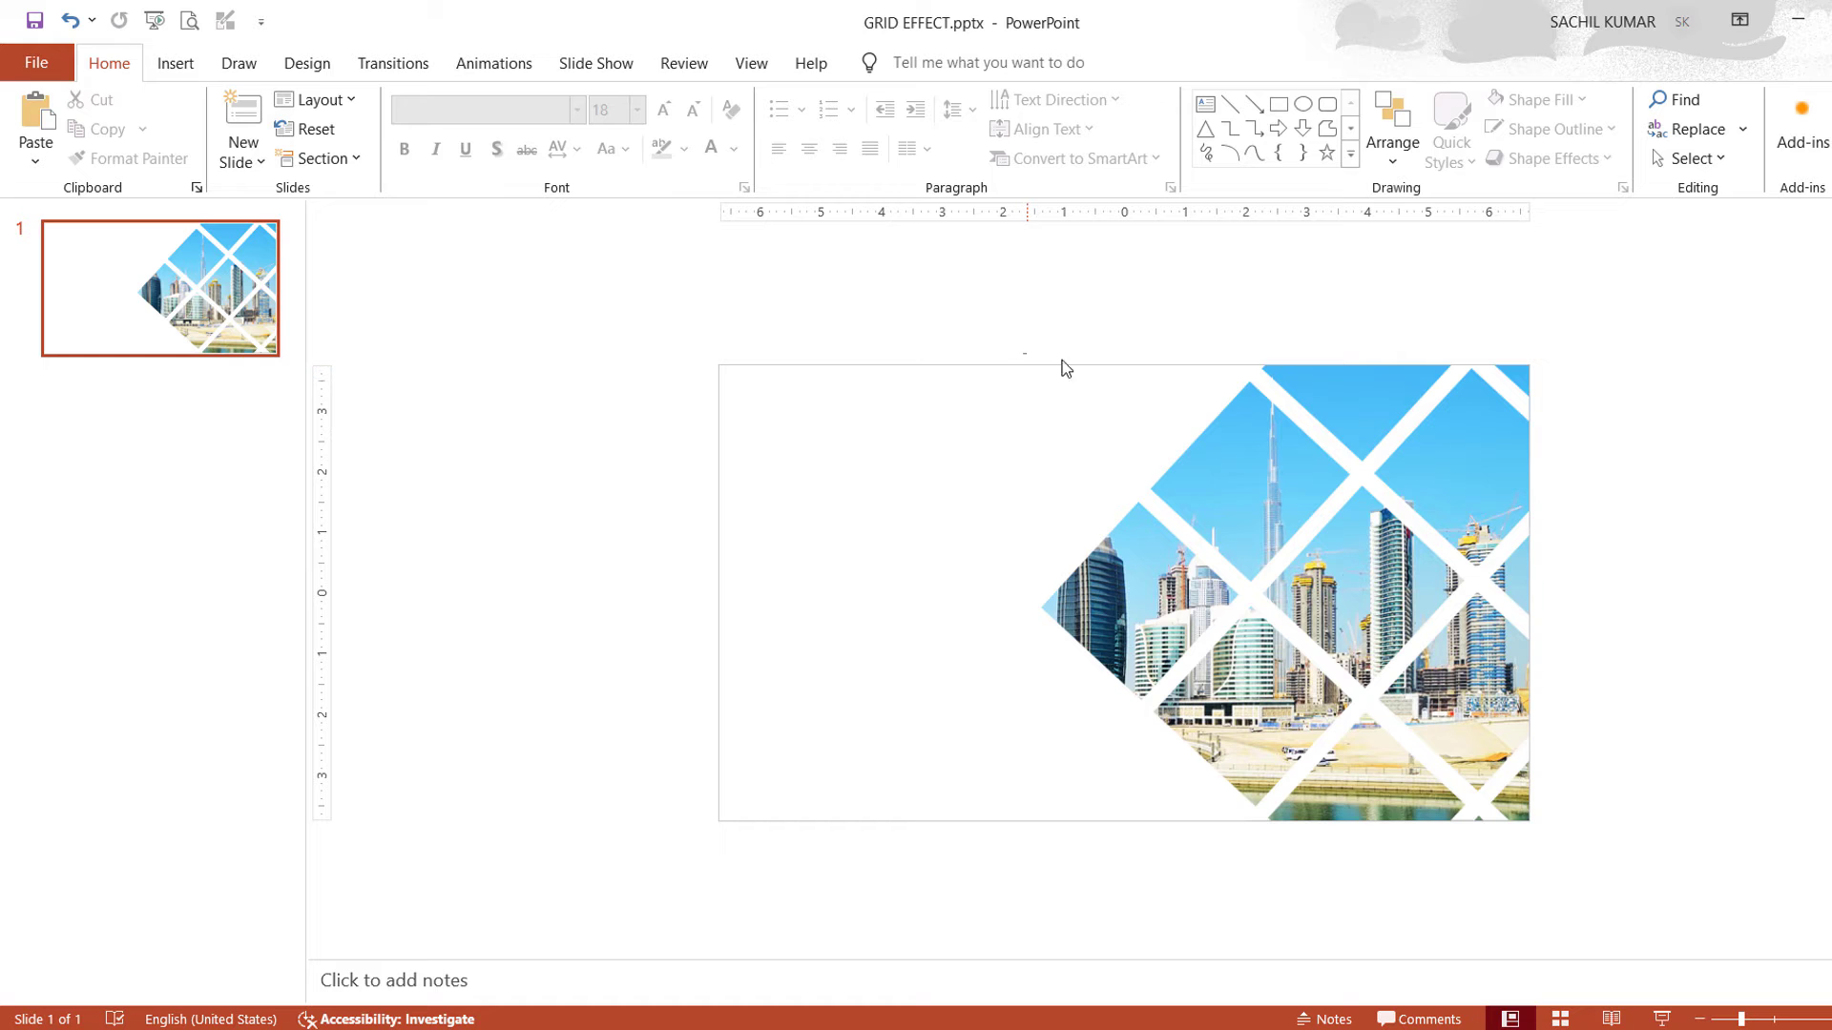
{"action": "left_click_drag", "start_coordinate": [1022, 353], "coordinate": [1557, 833]}
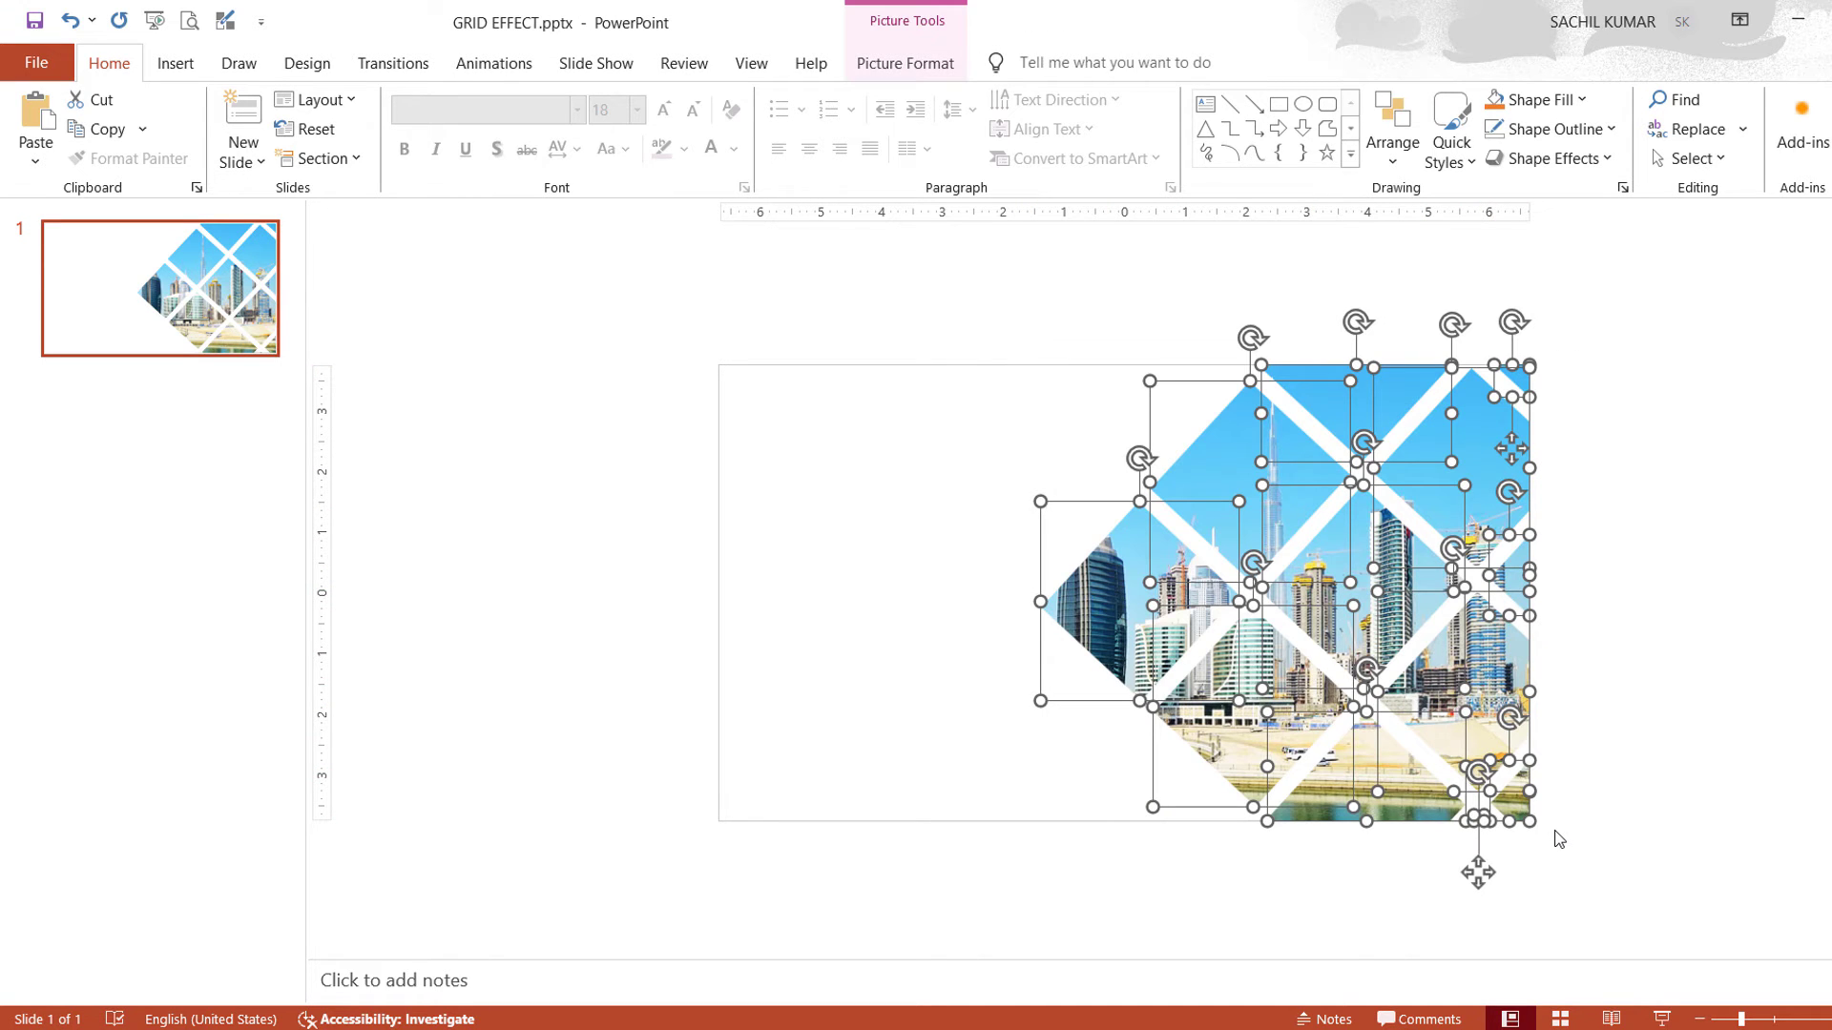
{"action": "key", "text": "ctrl+x"}
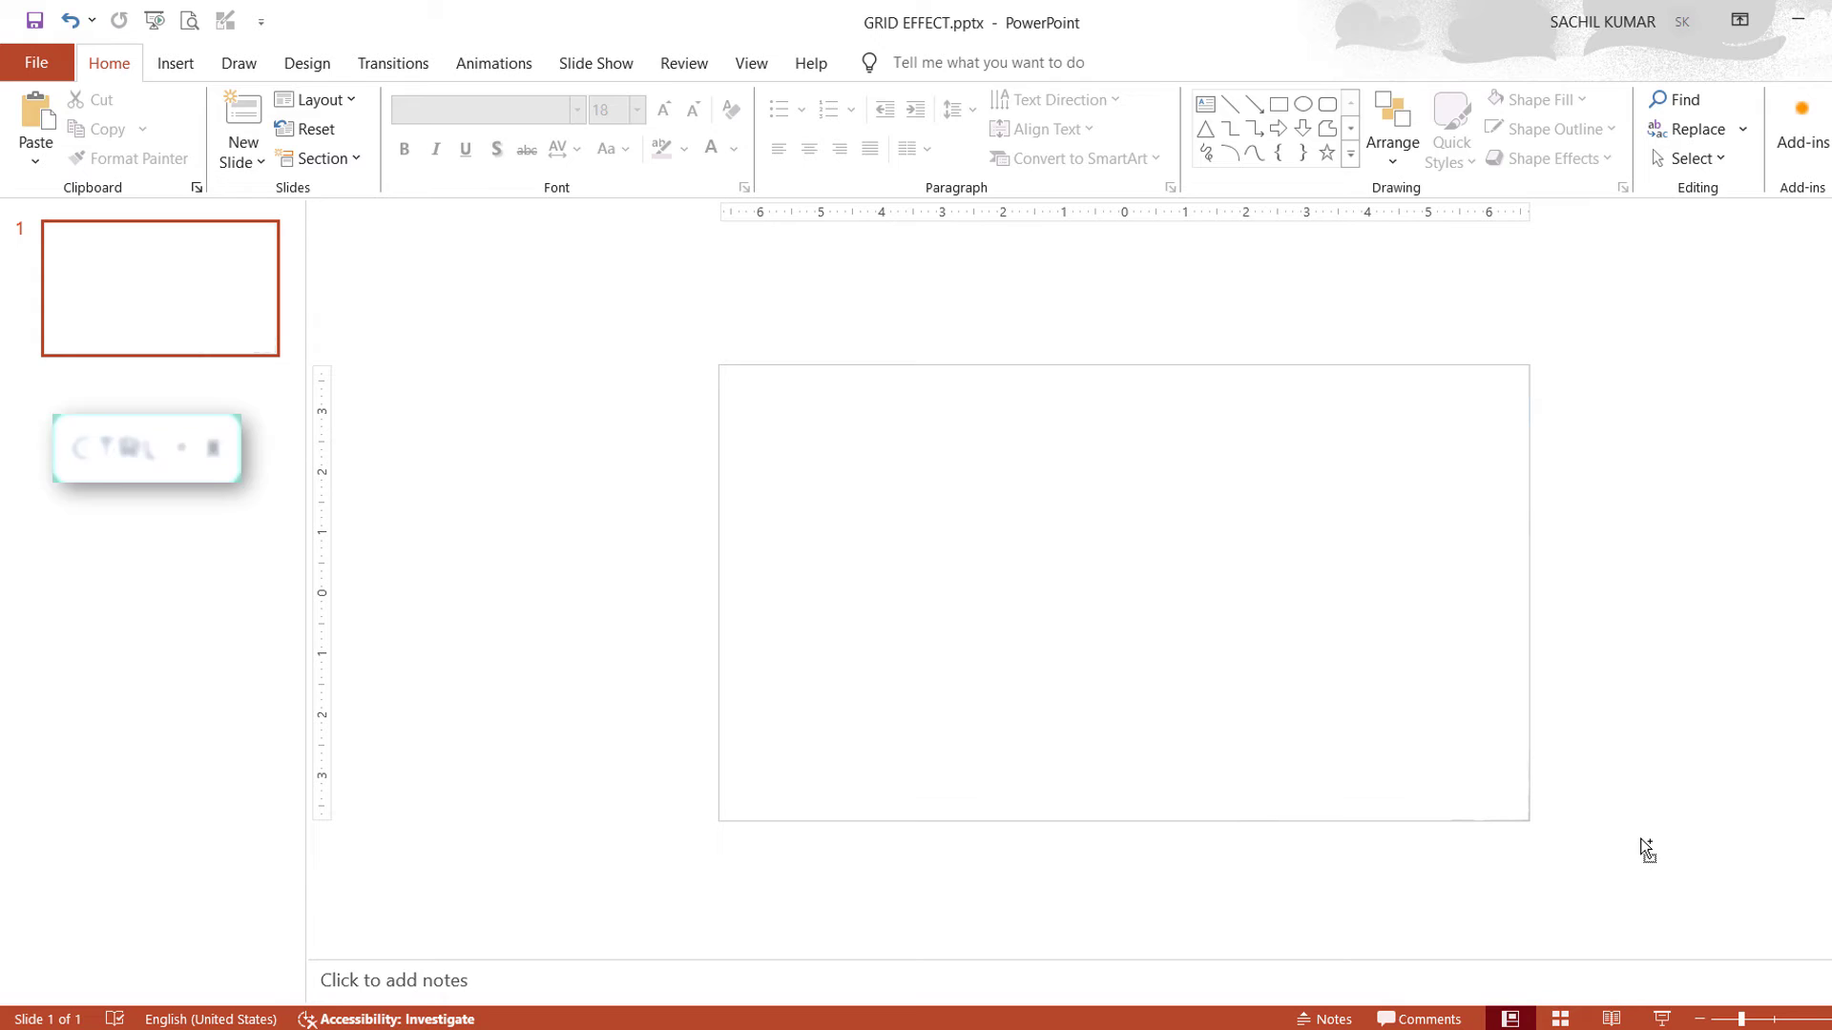
Paste the diamond skyline tiles back and group all of them into one object
{"action": "key", "text": "ctrl+v"}
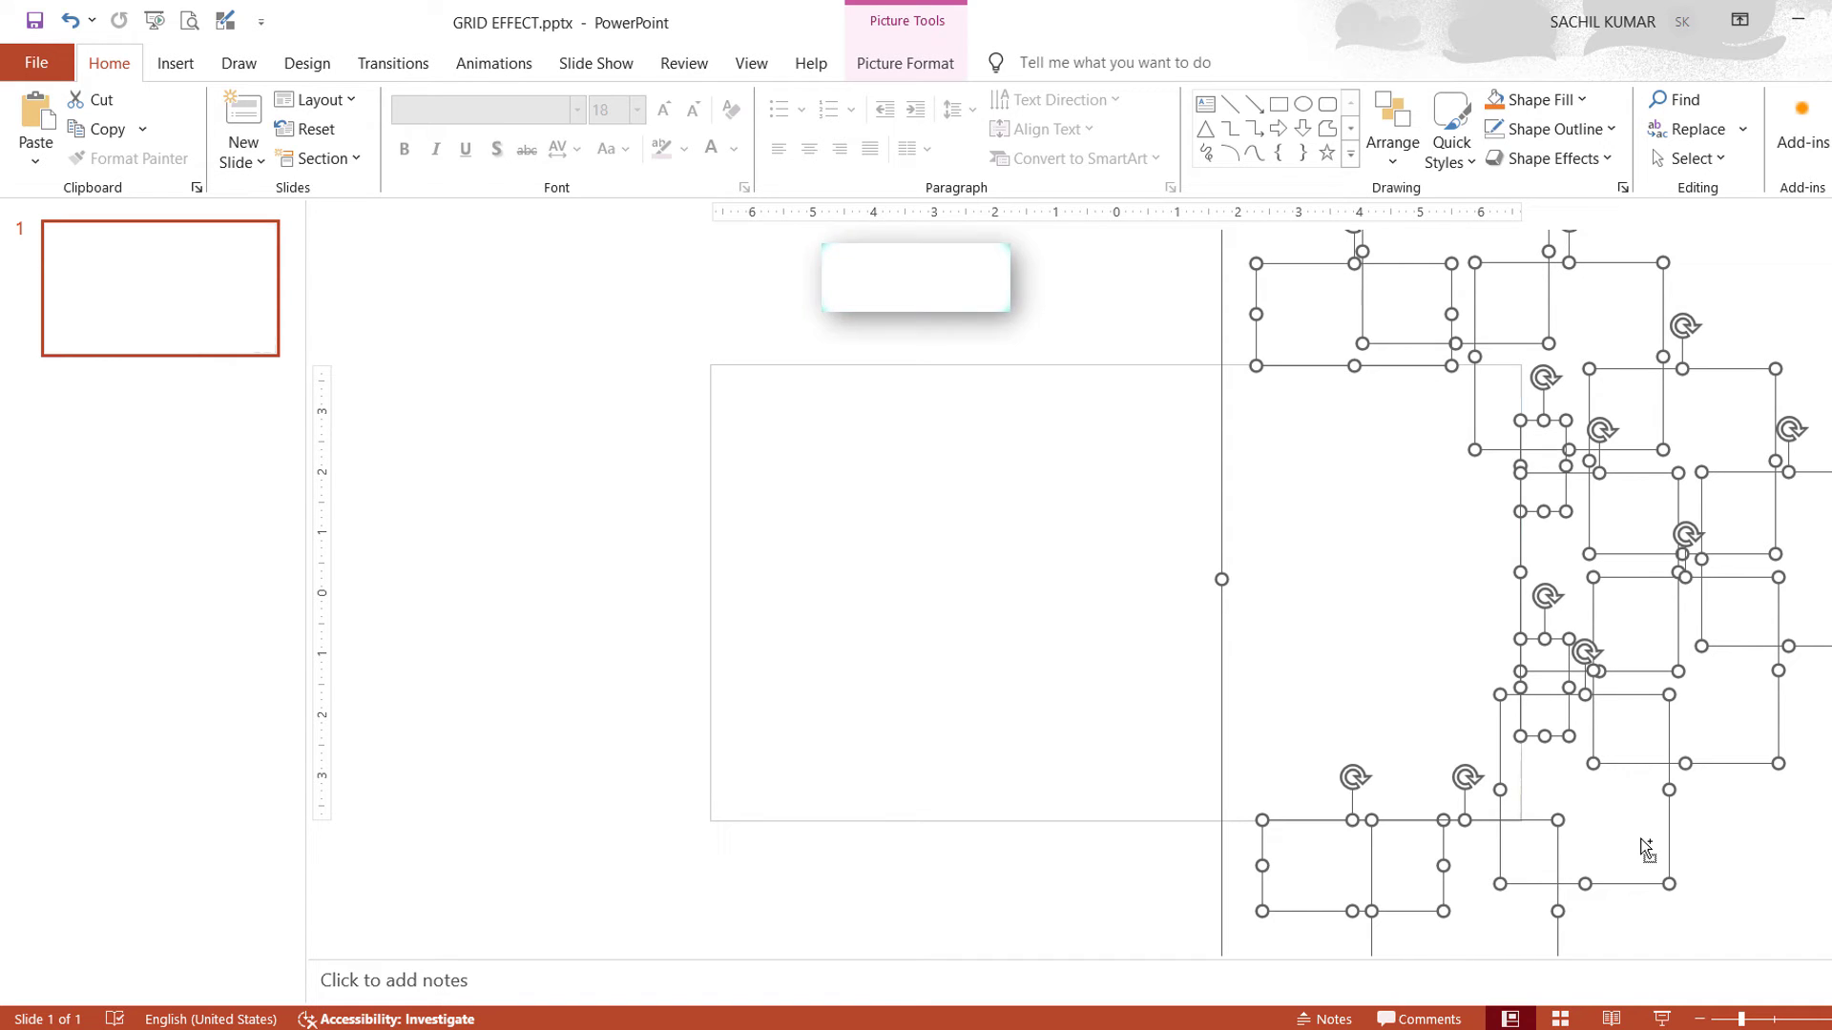
{"action": "key", "text": "ctrl+x"}
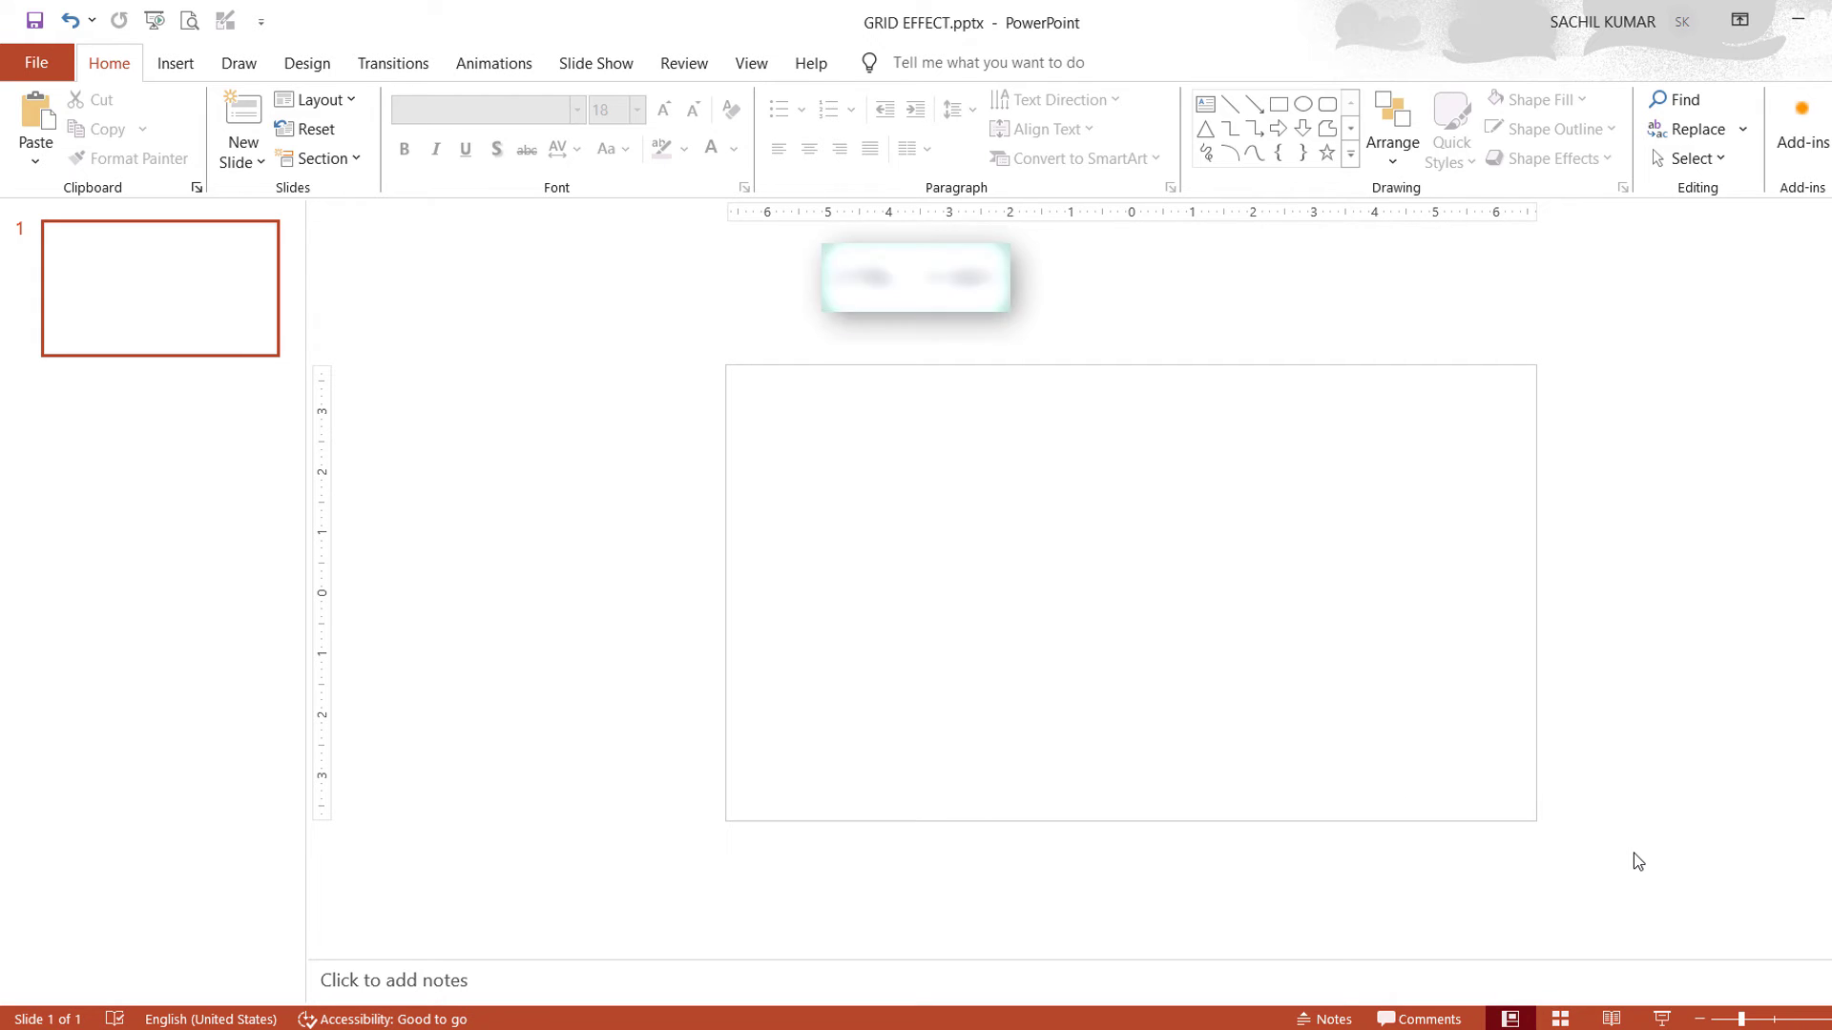
{"action": "key", "text": "ctrl+v"}
{"action": "left_click", "coordinate": [1645, 809]}
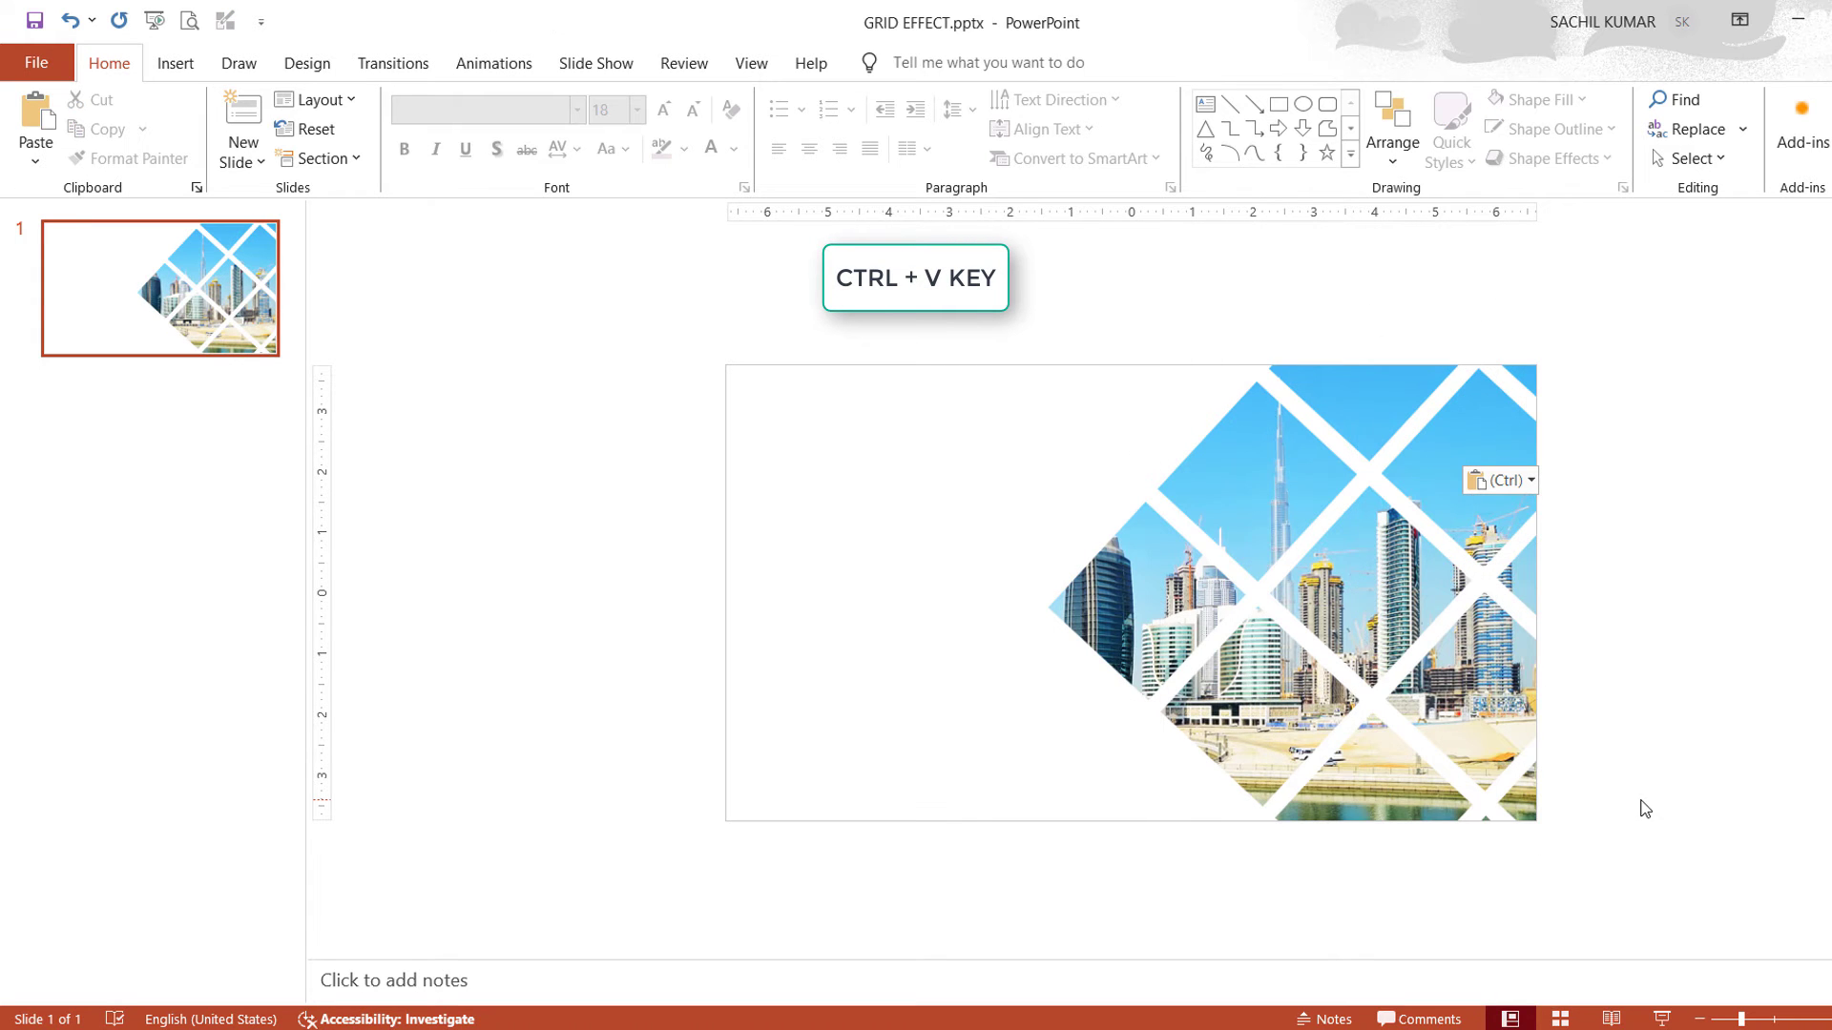
{"action": "key", "text": "ctrl+a"}
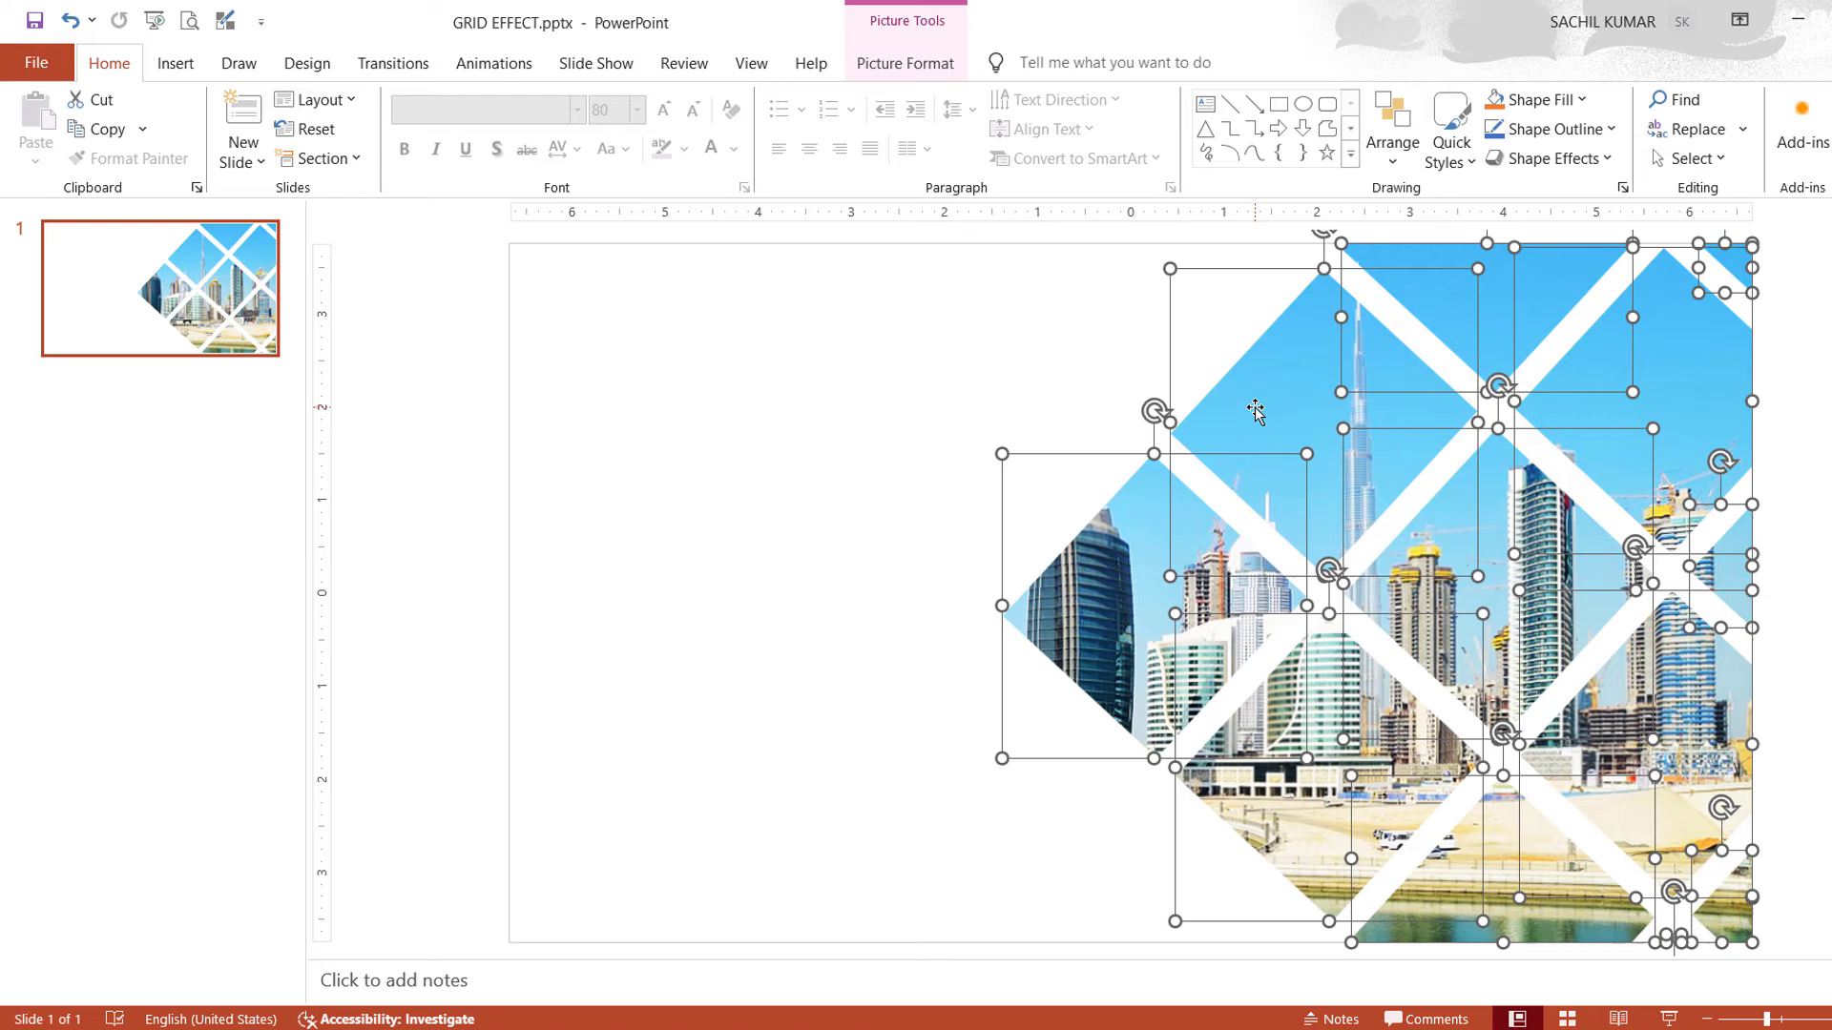
{"action": "right_click", "coordinate": [1255, 408]}
{"action": "mouse_move", "coordinate": [1317, 595]}
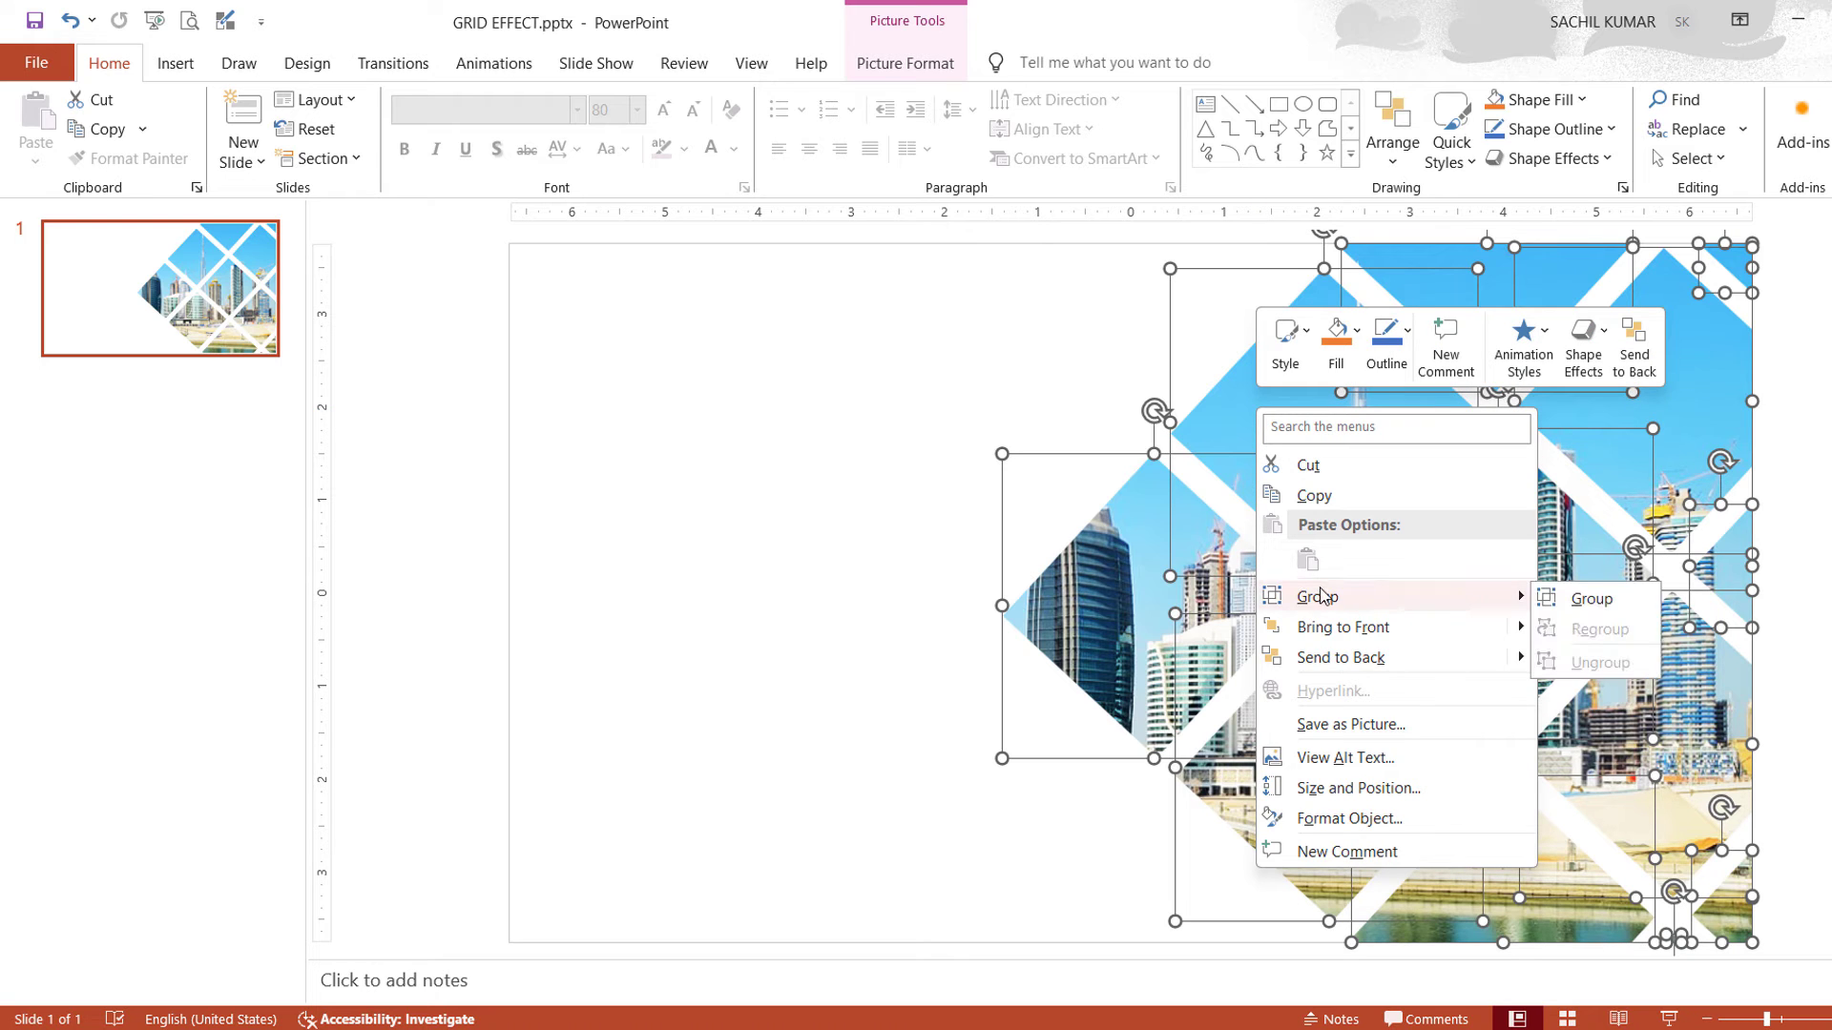
{"action": "left_click", "coordinate": [1565, 603]}
{"action": "left_click", "coordinate": [925, 706]}
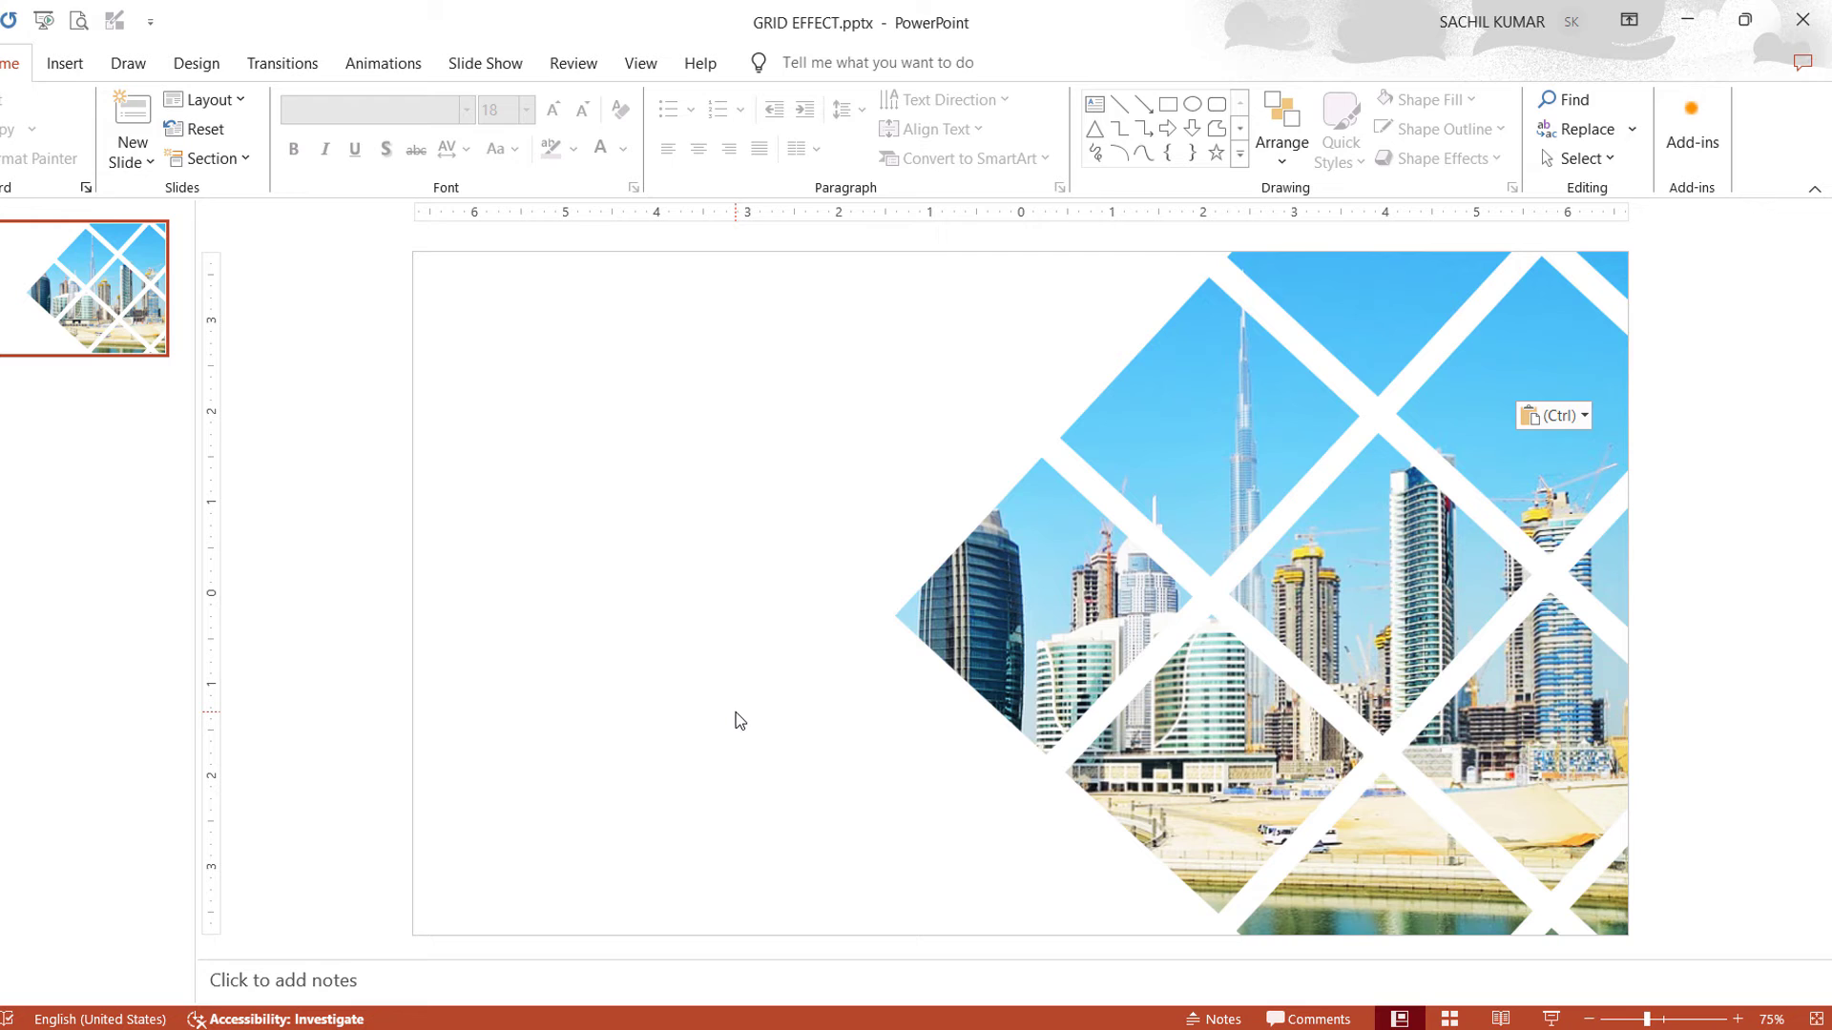
Try black, grey, blue and light grey slide backgrounds, settling on white
{"action": "right_click", "coordinate": [626, 668]}
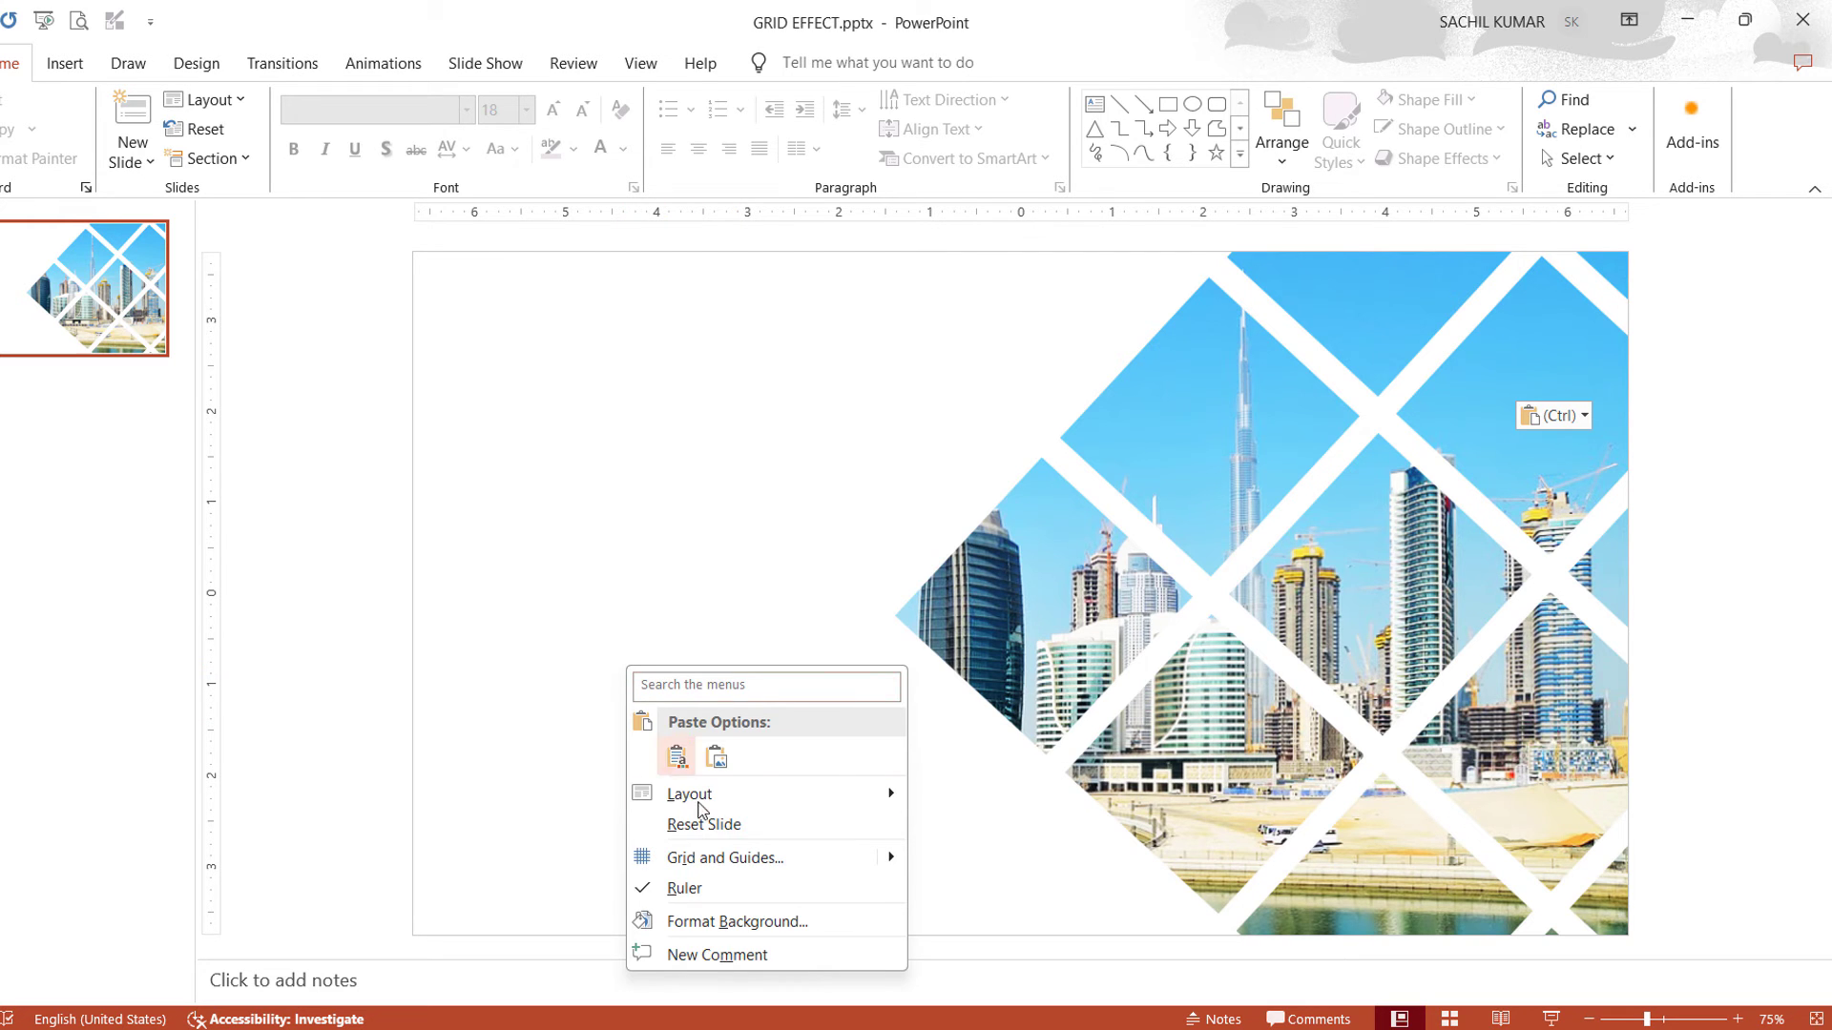
{"action": "left_click", "coordinate": [753, 923]}
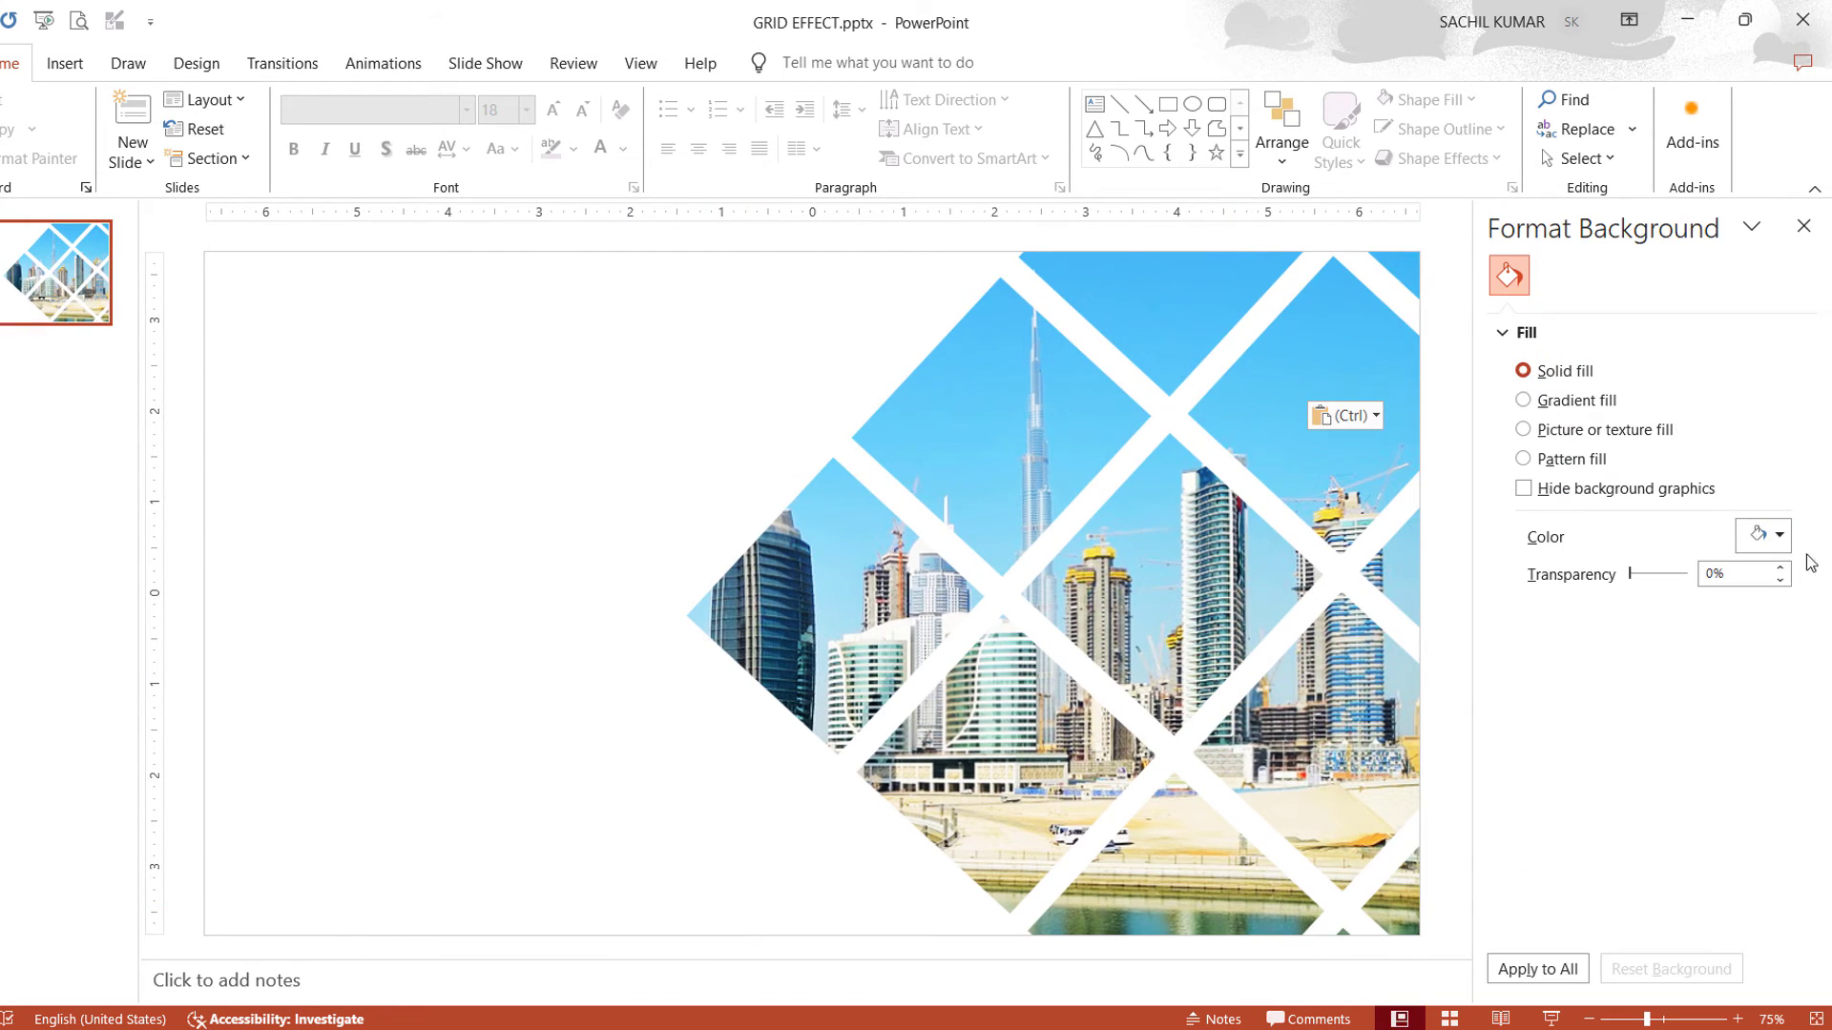
{"action": "left_click", "coordinate": [1779, 535]}
{"action": "left_click", "coordinate": [1656, 631]}
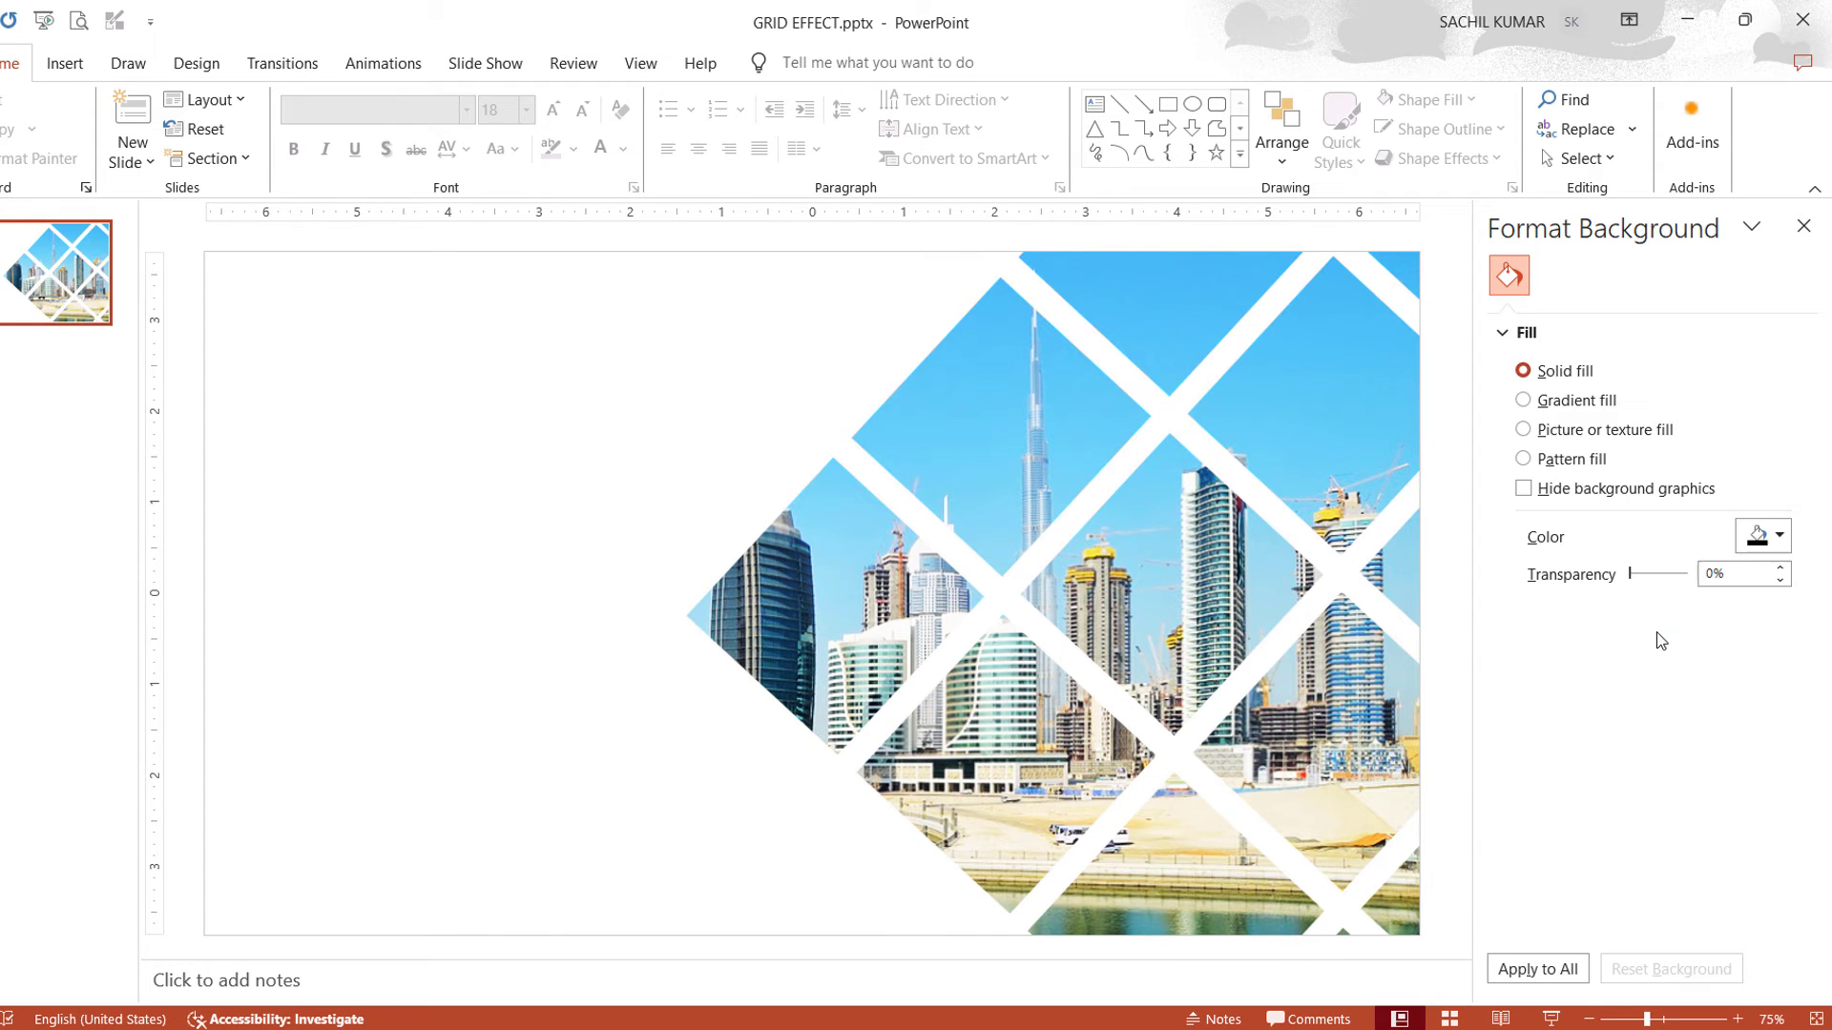
{"action": "left_click", "coordinate": [1632, 711]}
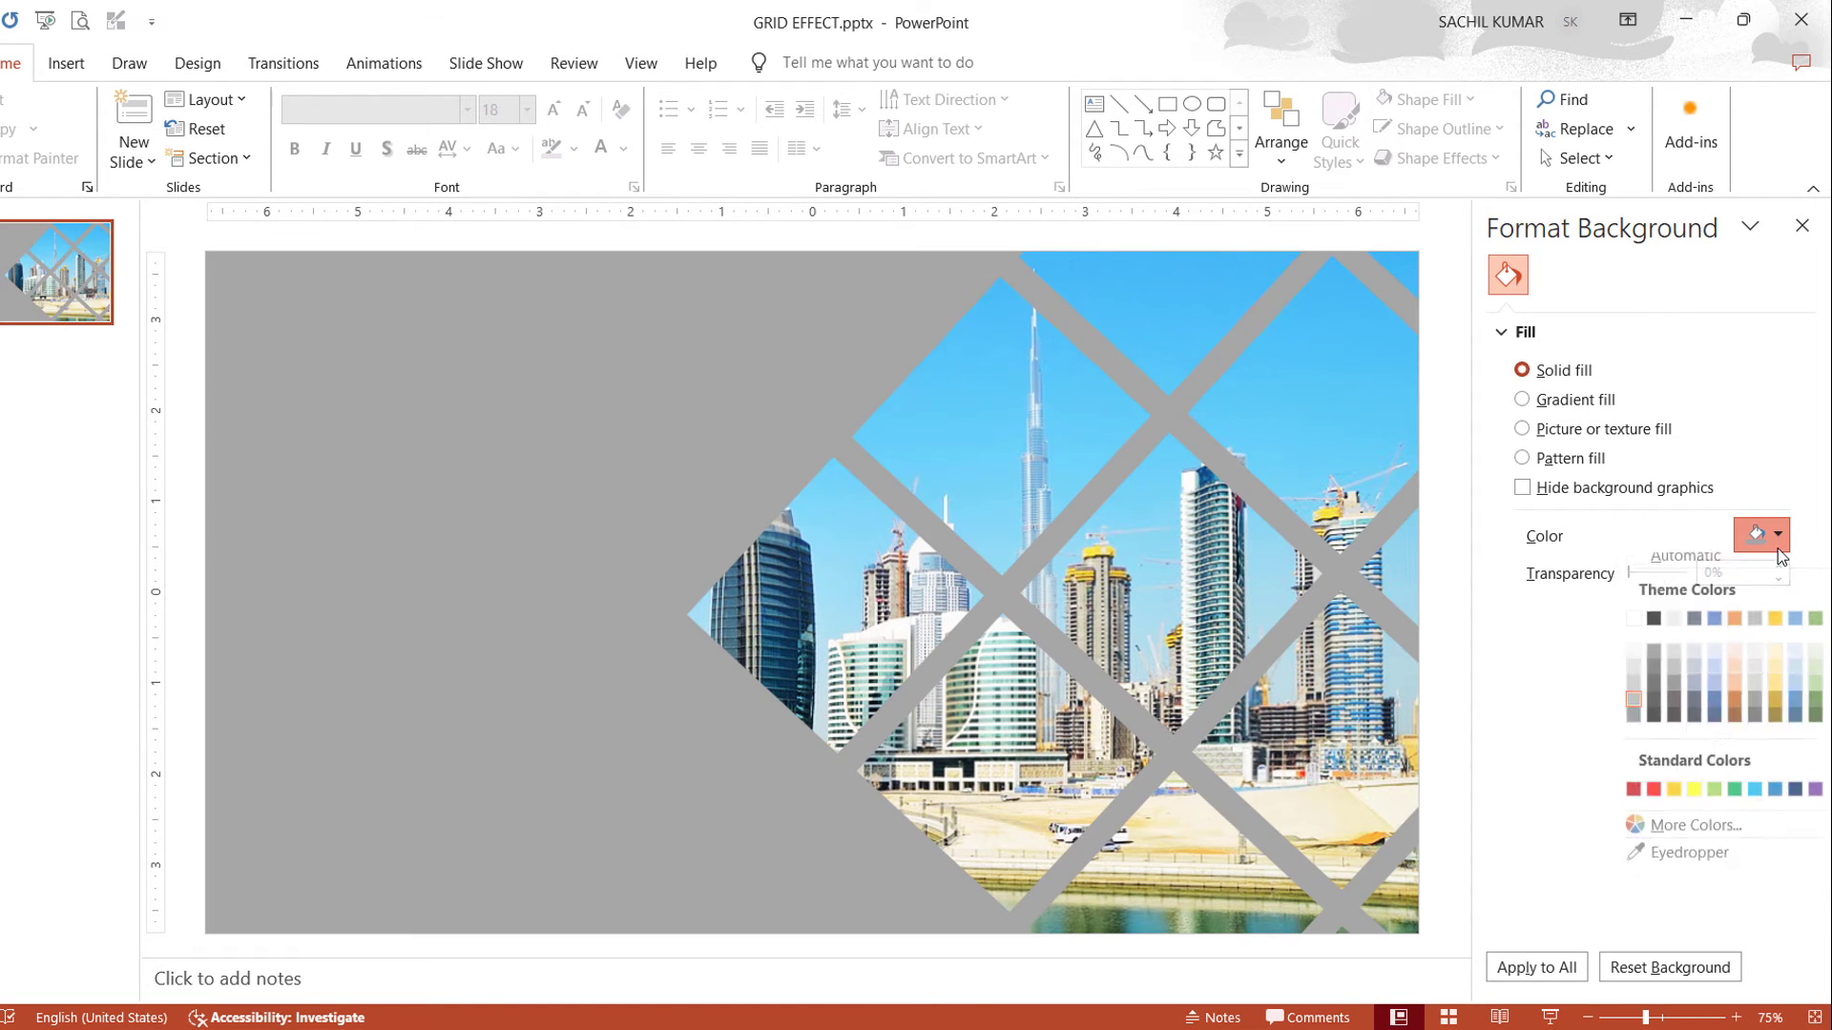
{"action": "left_click", "coordinate": [1775, 802]}
{"action": "left_click", "coordinate": [1778, 535]}
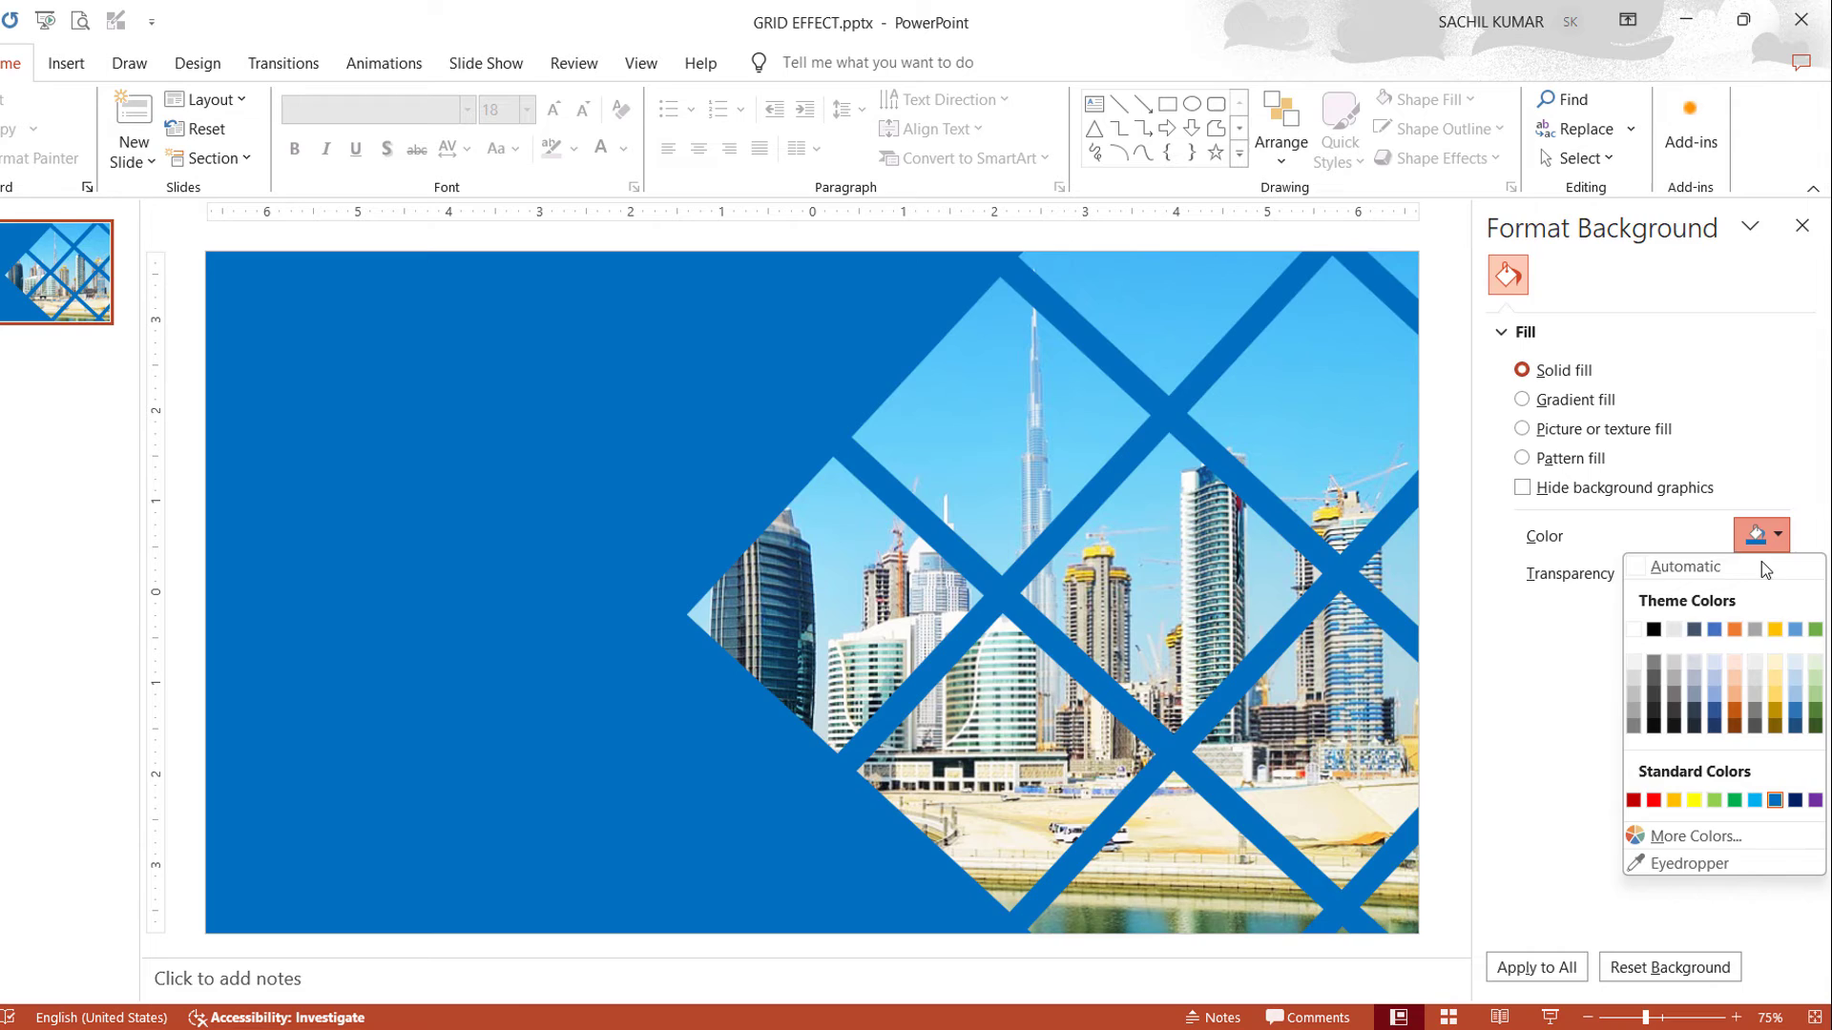
{"action": "left_click", "coordinate": [1676, 631]}
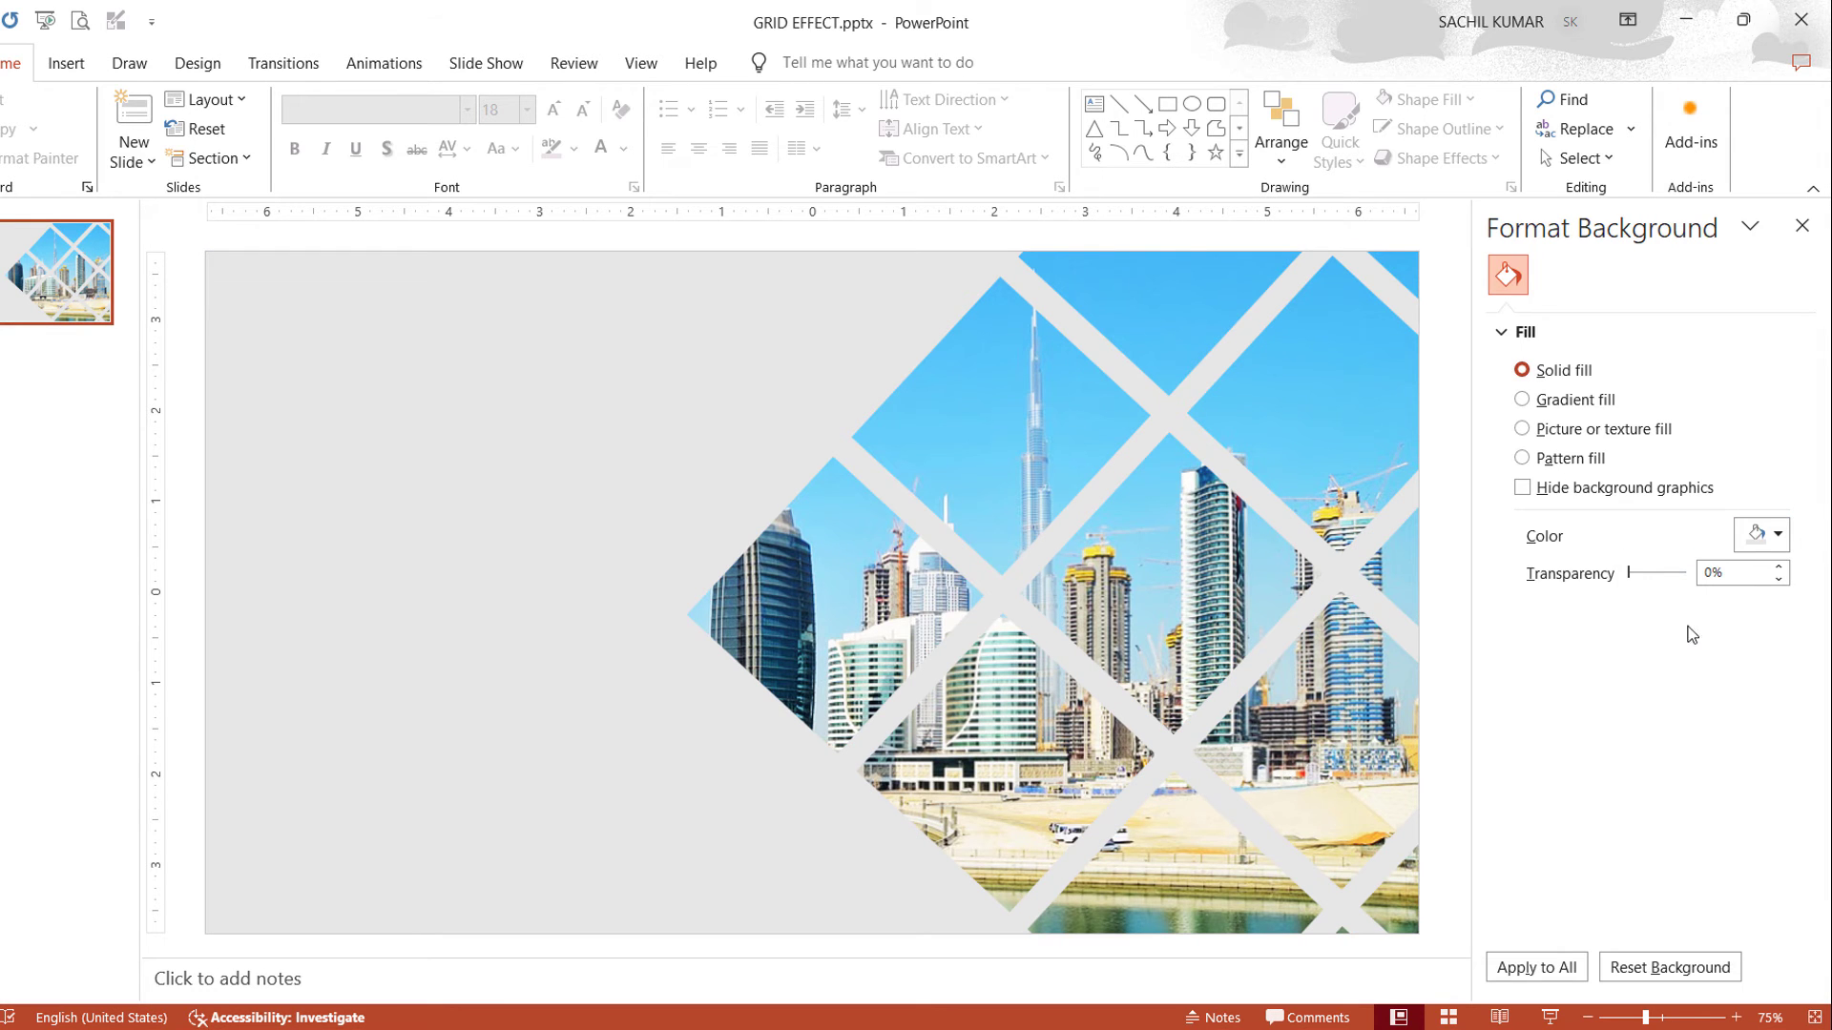
{"action": "left_click", "coordinate": [1777, 536]}
{"action": "left_click", "coordinate": [1633, 629]}
Add a 'GRID DESIGN IN POWERPOINT' text box on the left in 72 pt Agency FB
{"action": "left_click", "coordinate": [306, 594]}
{"action": "type", "text": "GRID DESIGN IN POWER"}
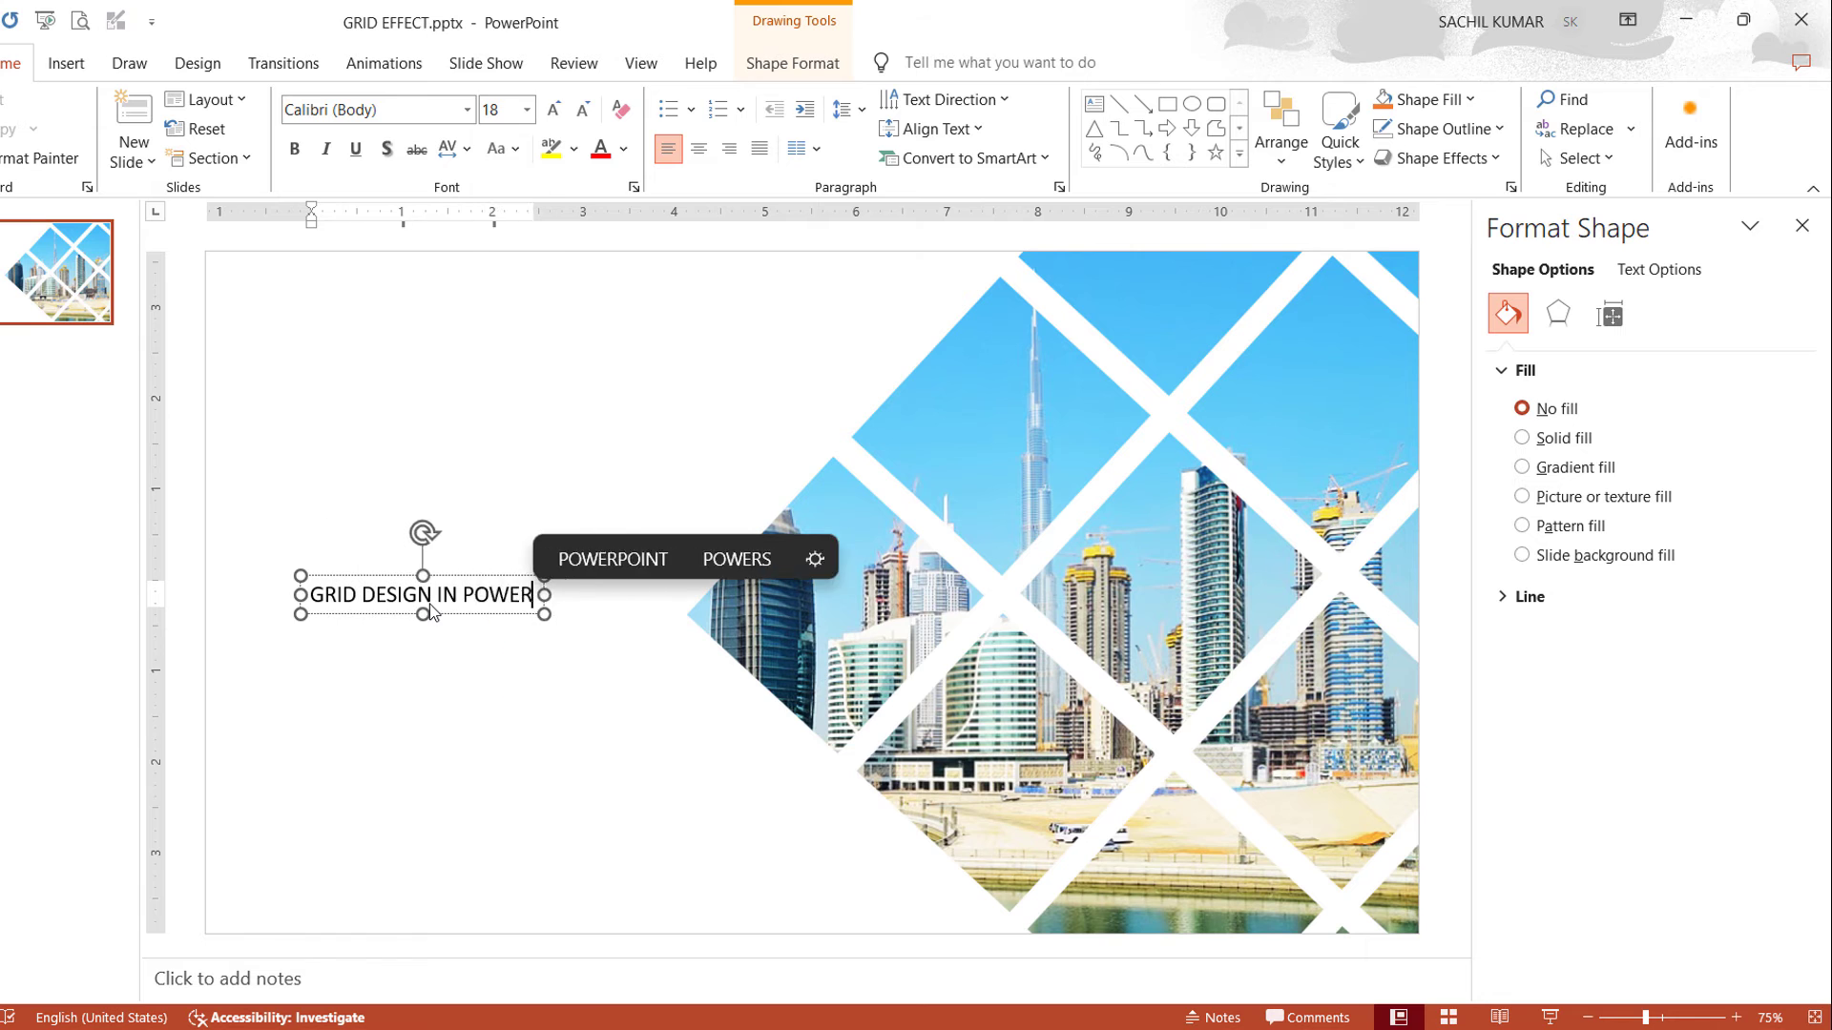
{"action": "type", "text": "POINT"}
{"action": "left_click", "coordinate": [526, 109]}
{"action": "left_click", "coordinate": [496, 628]}
{"action": "left_click", "coordinate": [466, 110]}
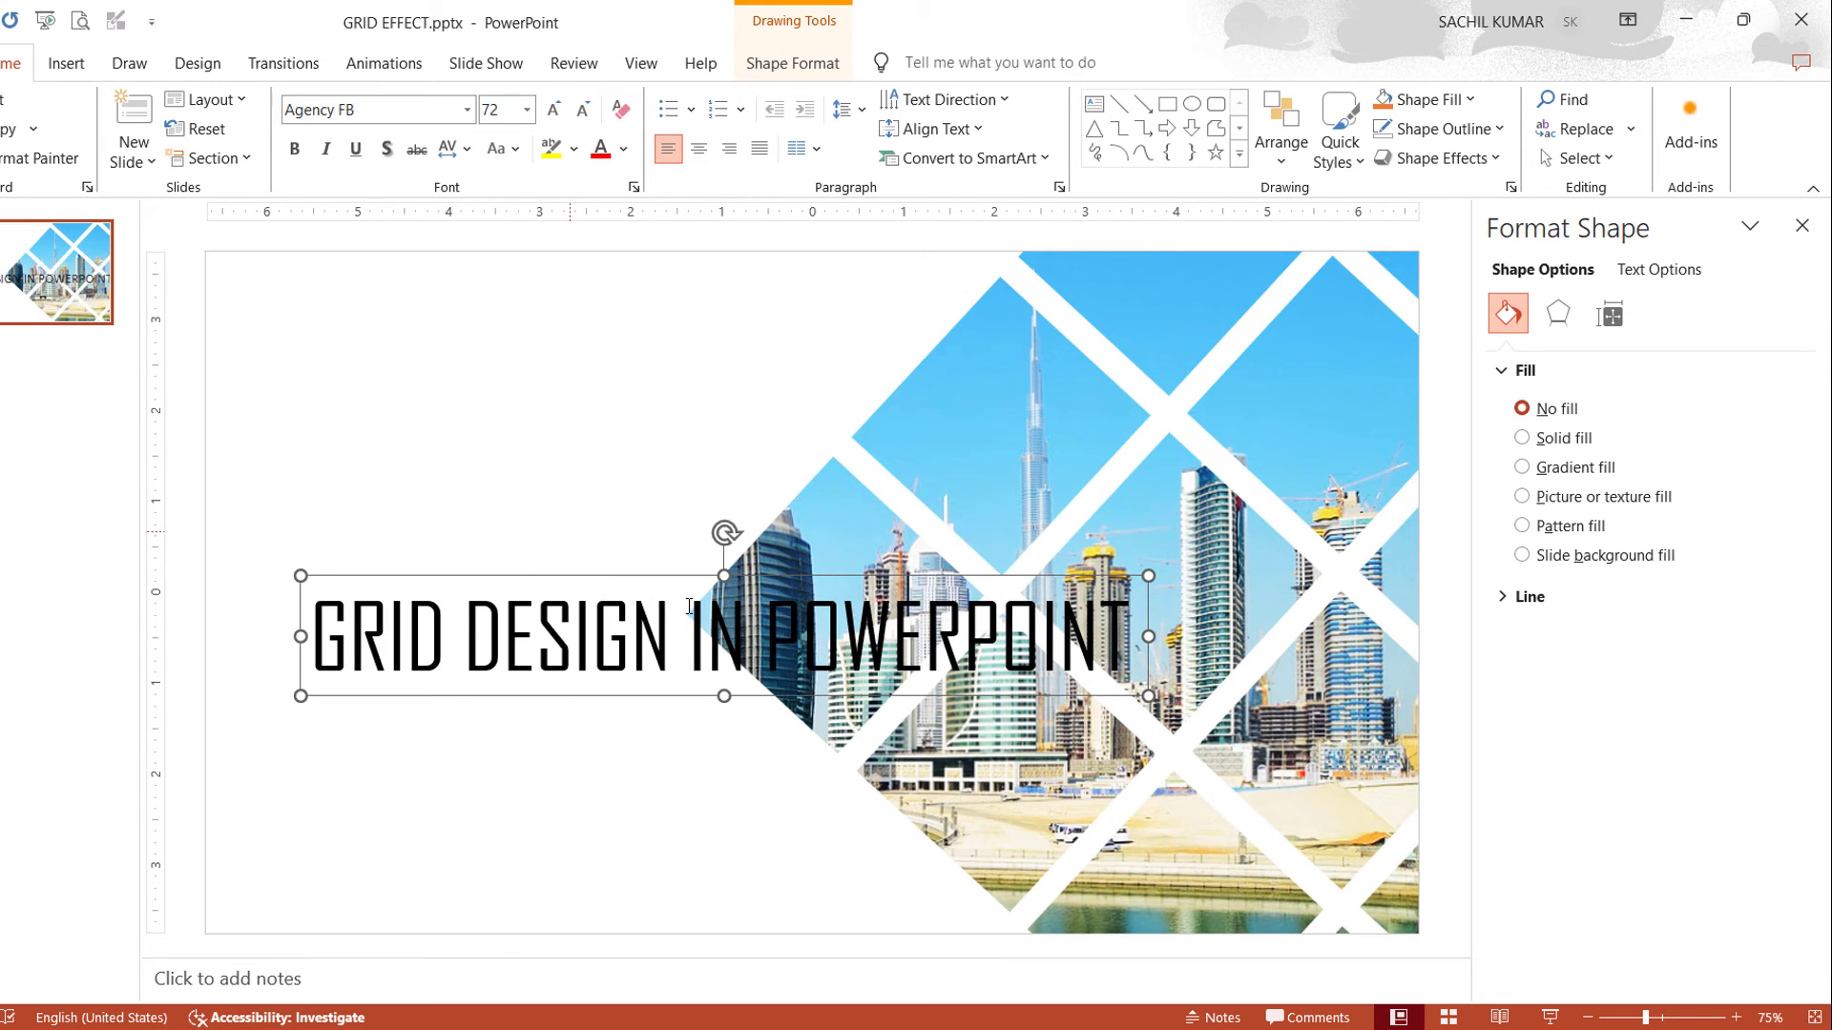